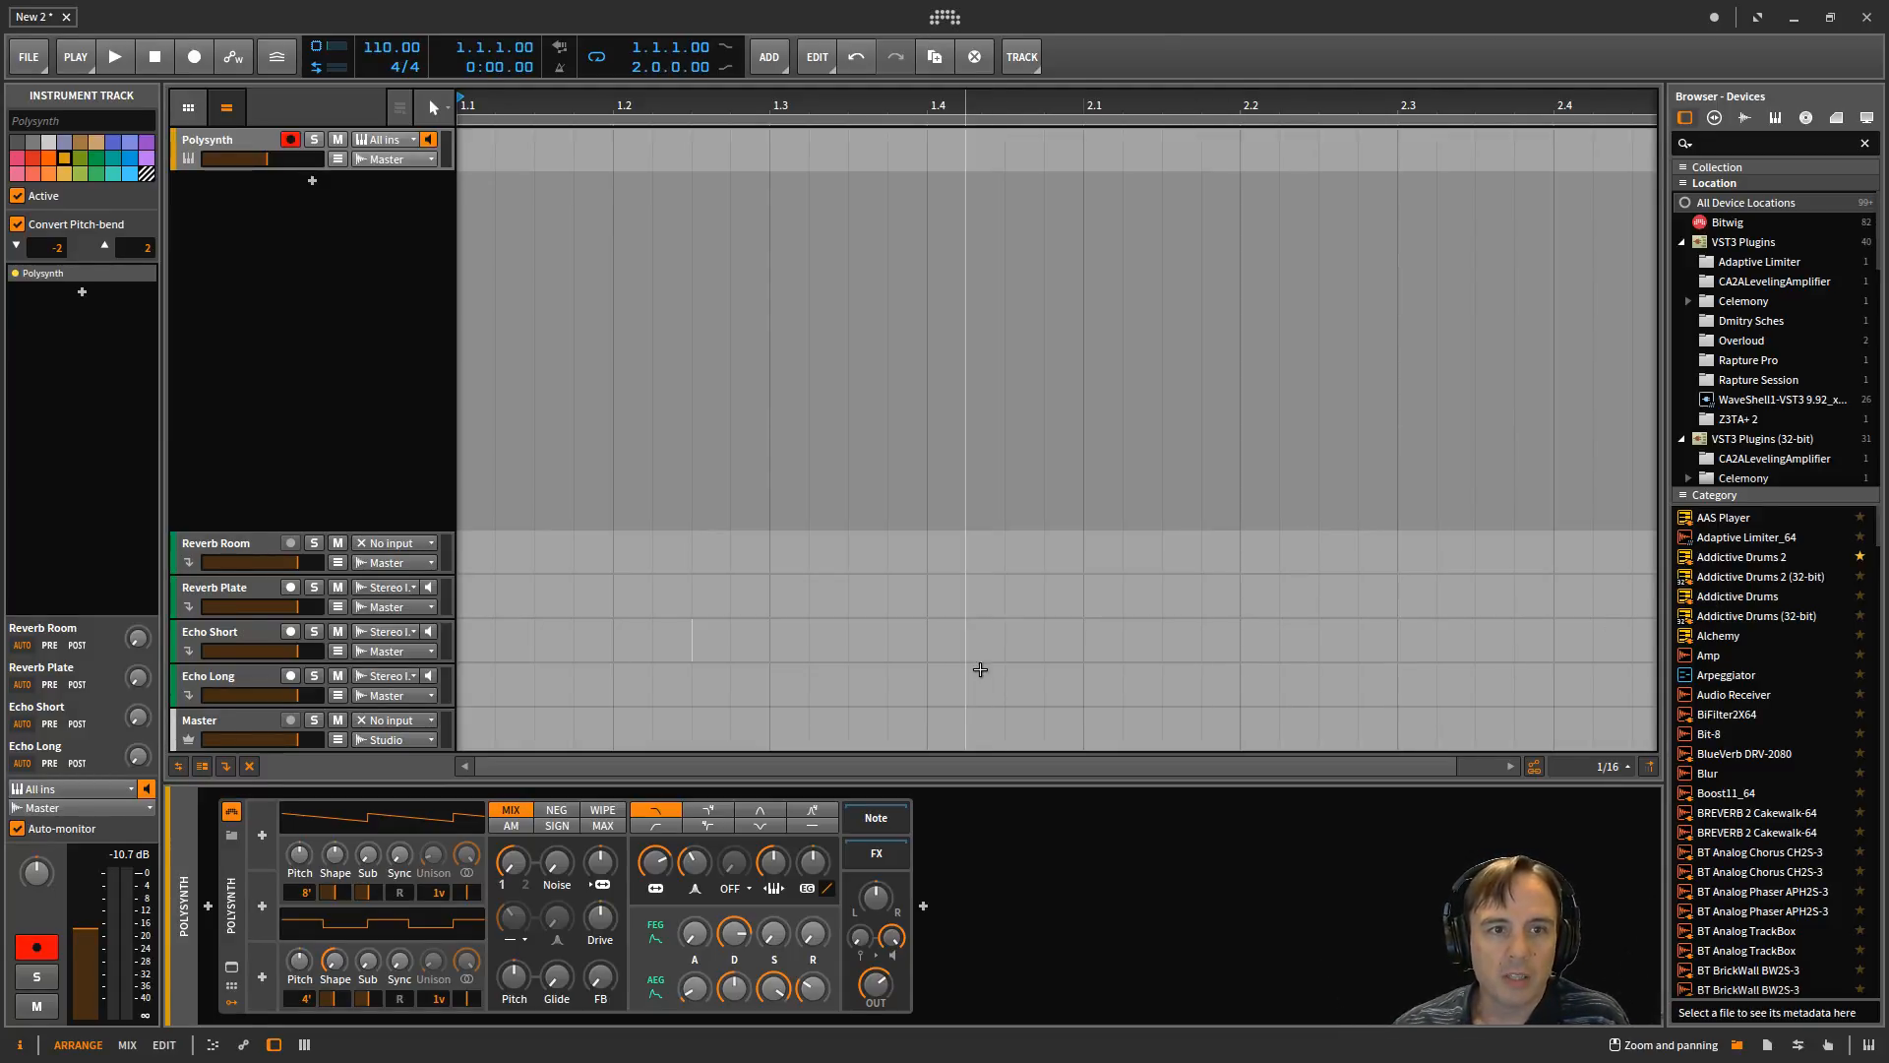
Hide the effect tracks and refine the Polysynth sound, adjusting the first oscillator's sub, its unison to 2 voices, the oscillator mix and the track volume.
{"action": "left_click", "coordinate": [226, 767]}
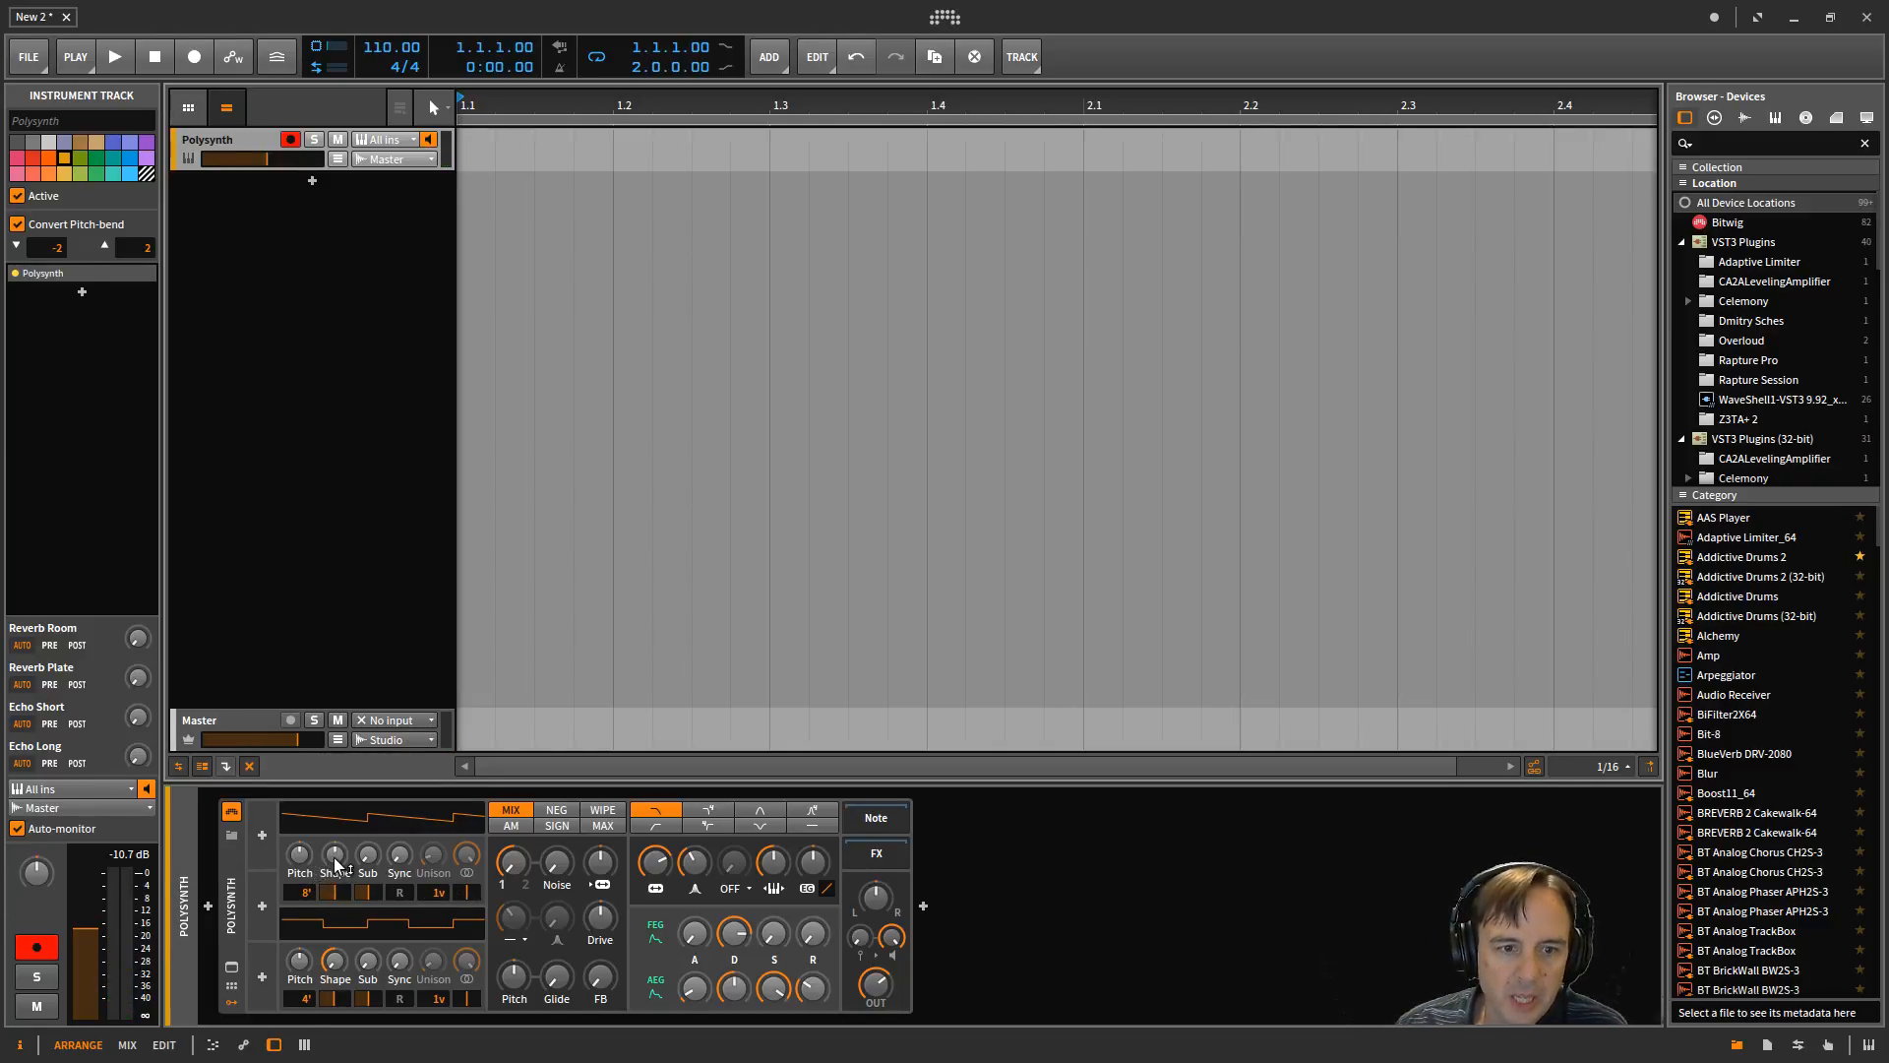
{"action": "left_click_drag", "start_coordinate": [336, 866], "coordinate": [368, 856]}
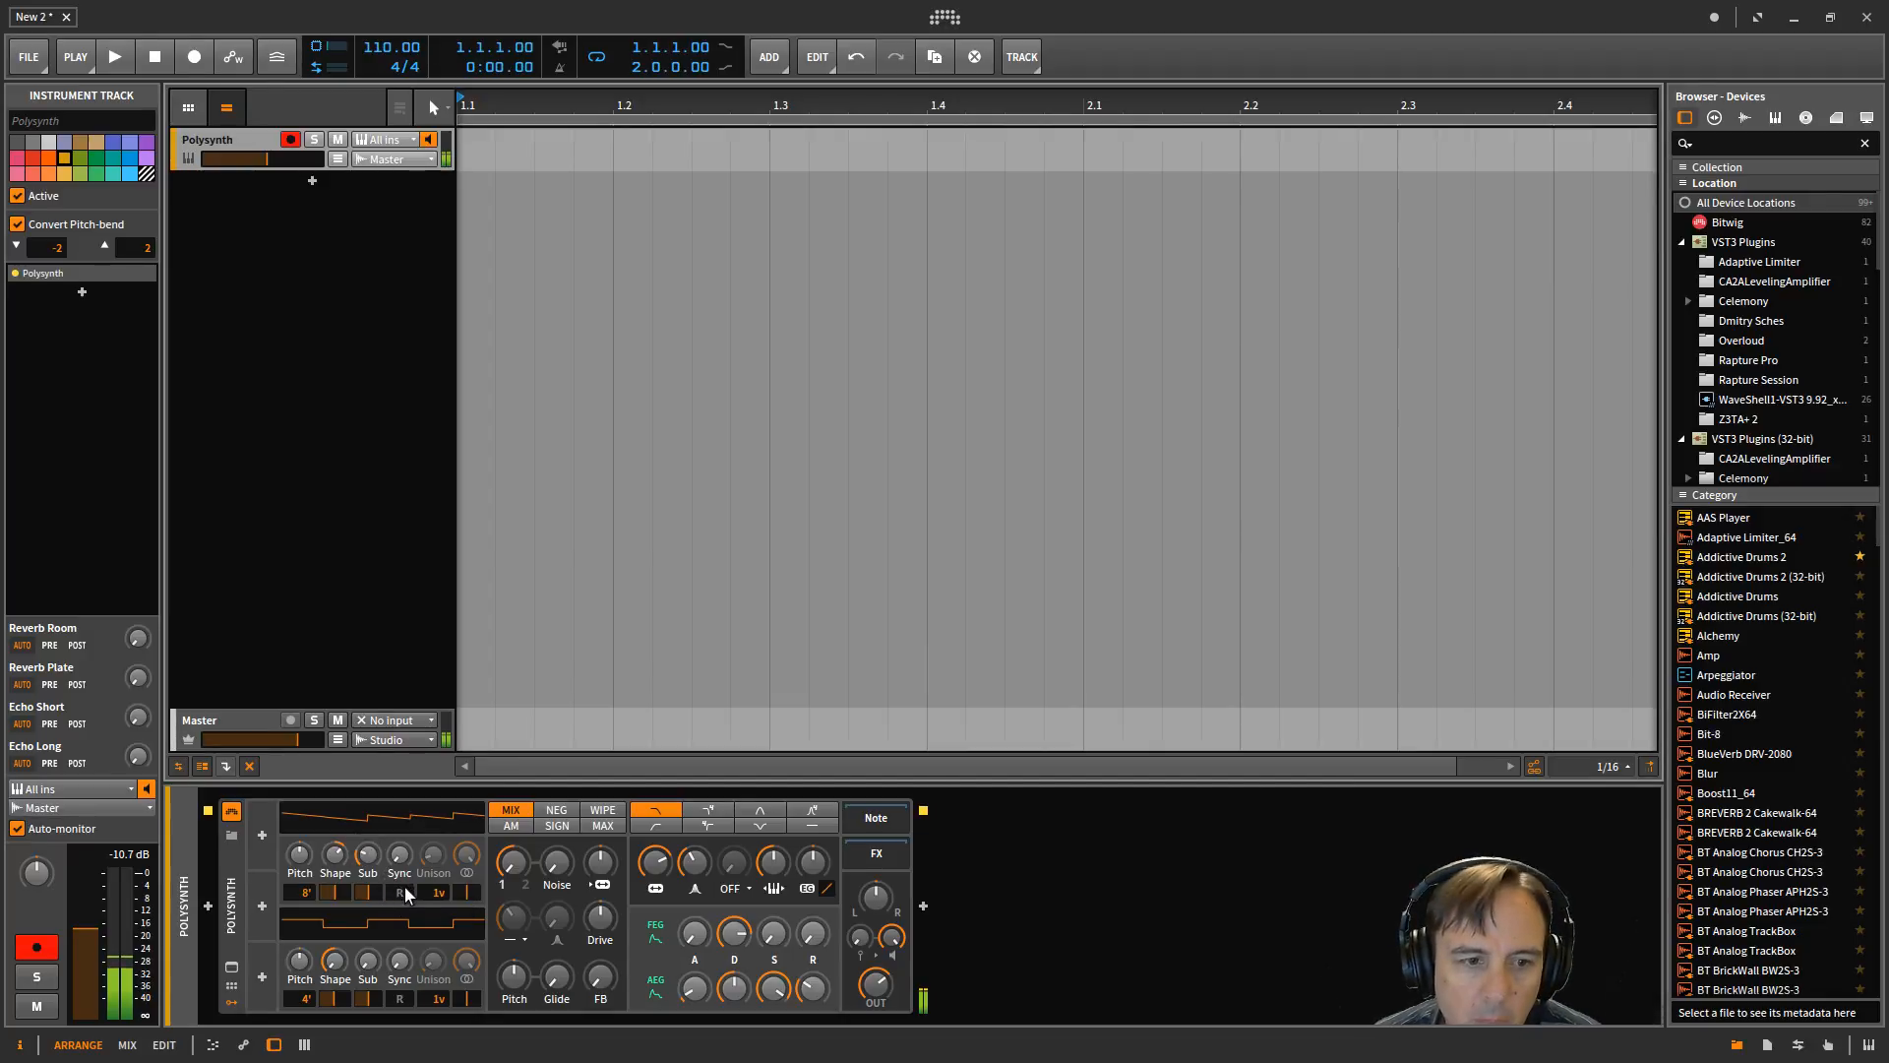
{"action": "left_click_drag", "start_coordinate": [267, 157], "coordinate": [274, 158]}
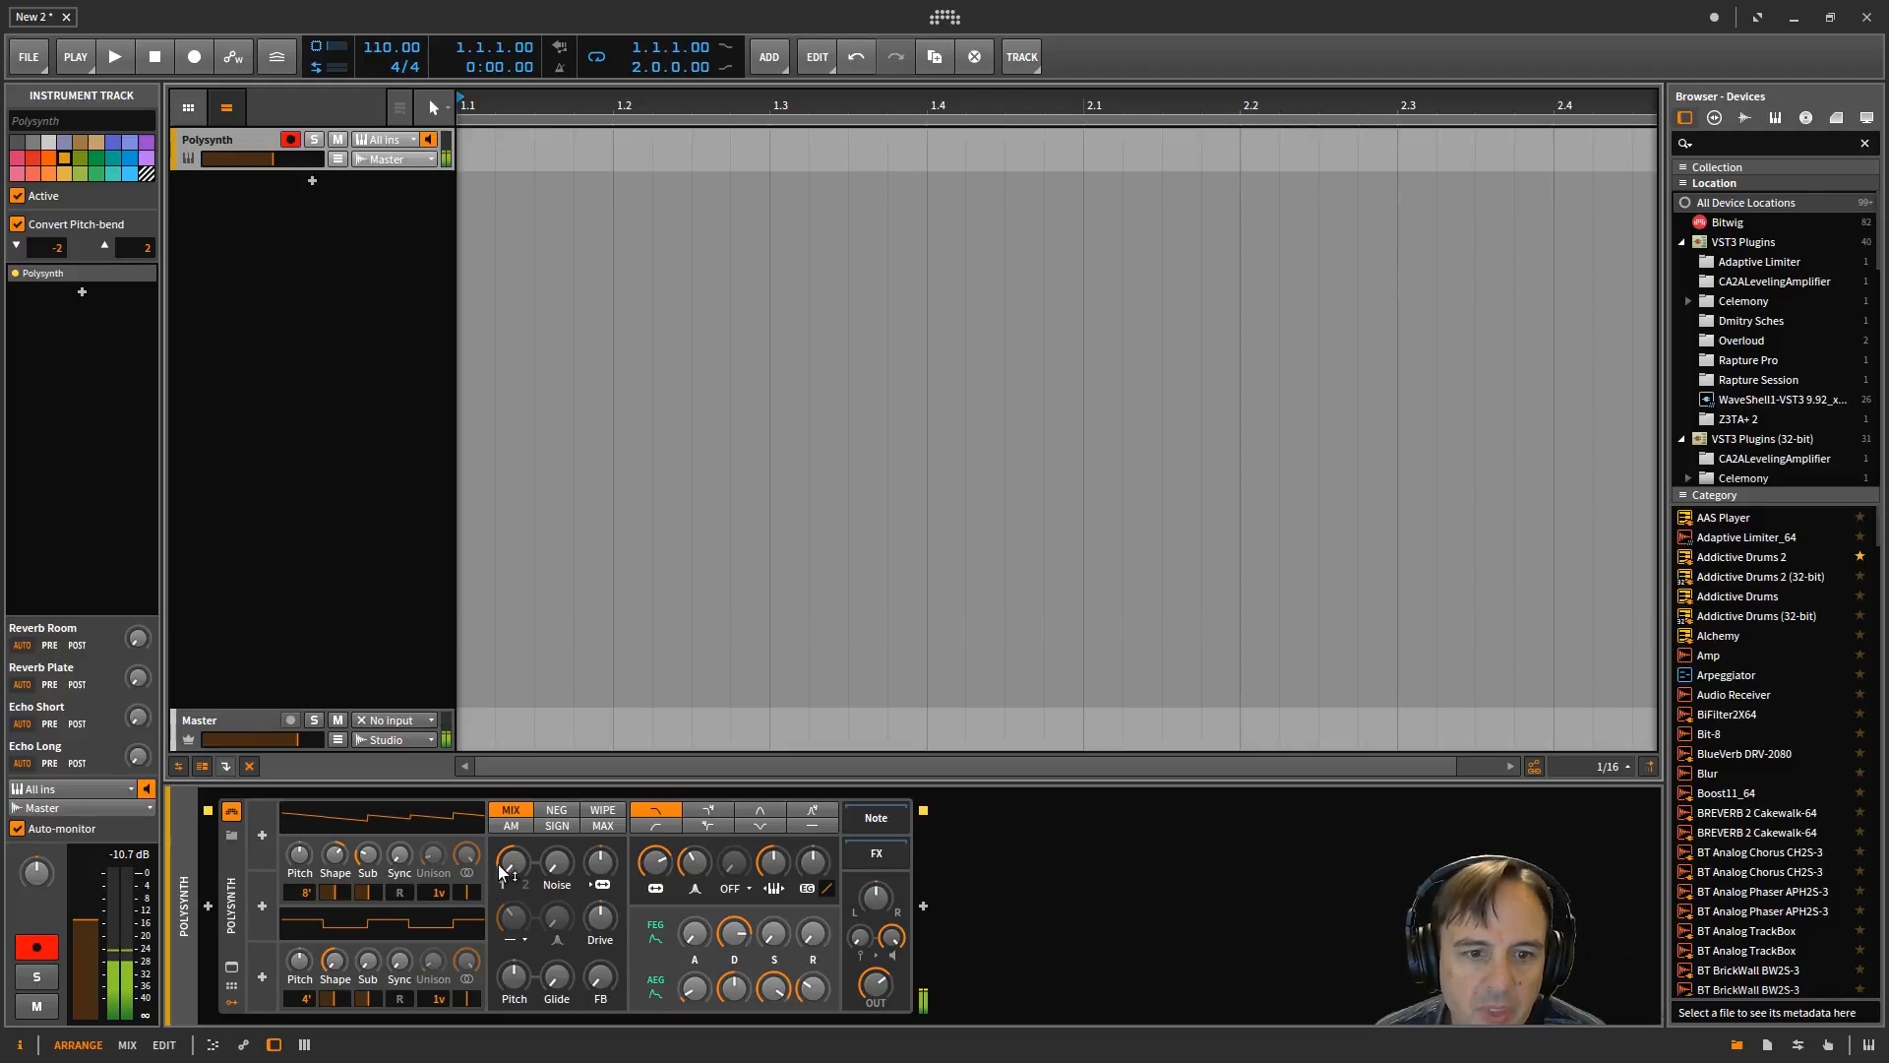
{"action": "left_click_drag", "start_coordinate": [429, 863], "coordinate": [439, 883]}
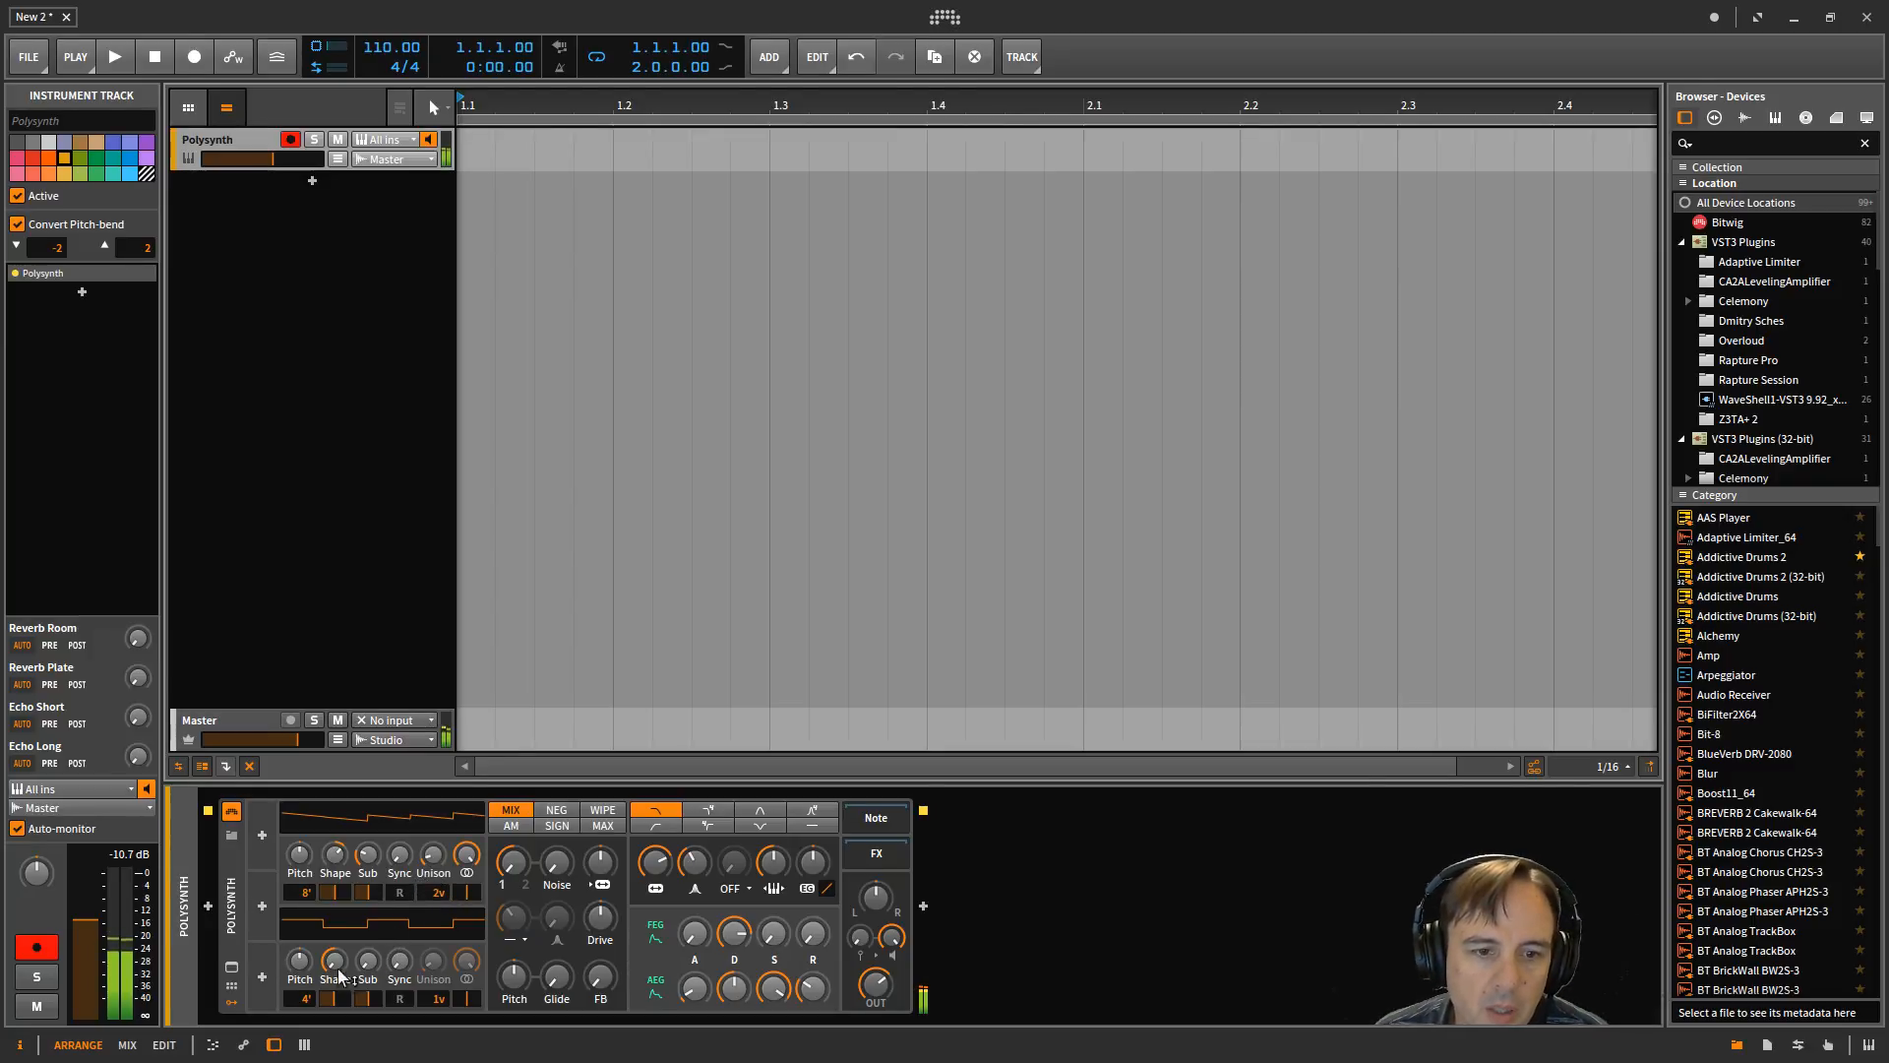
{"action": "left_click_drag", "start_coordinate": [512, 858], "coordinate": [512, 858]}
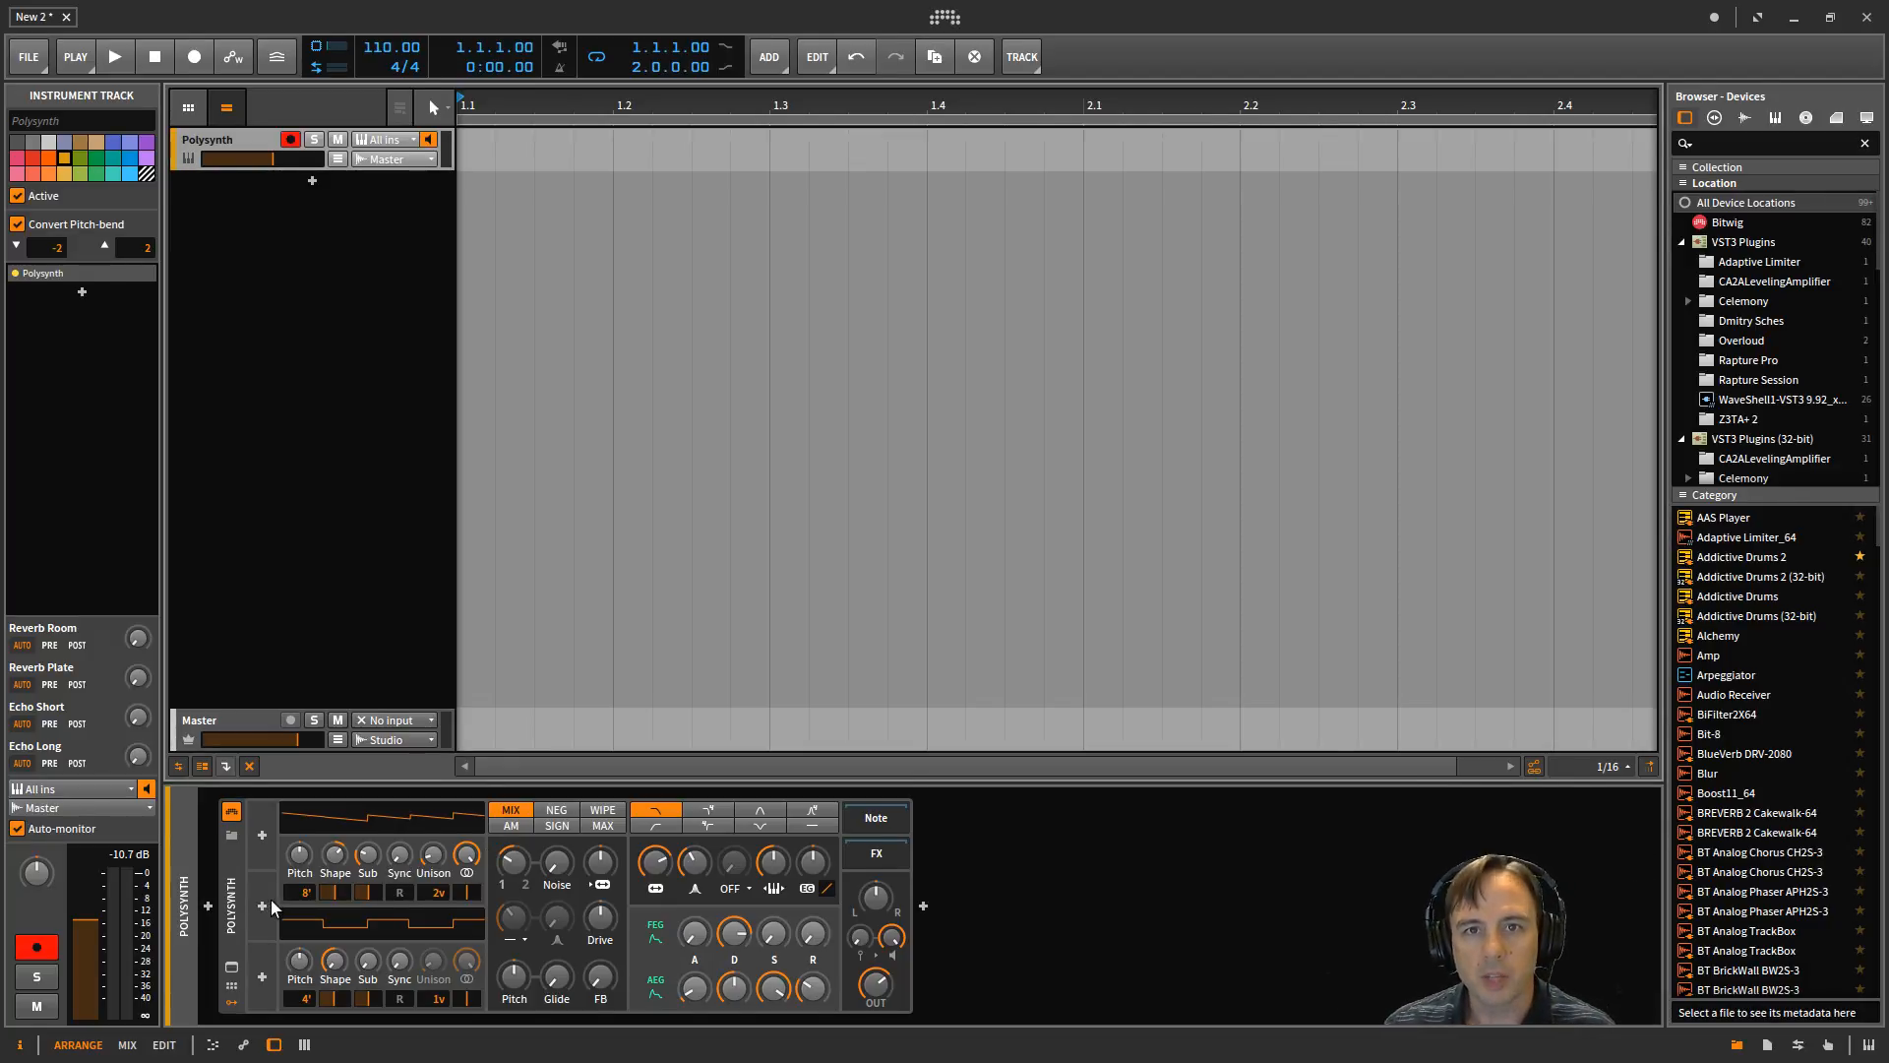
Insert a Classic LFO in the Polysynth's first modulator slot.
{"action": "left_click", "coordinate": [262, 838]}
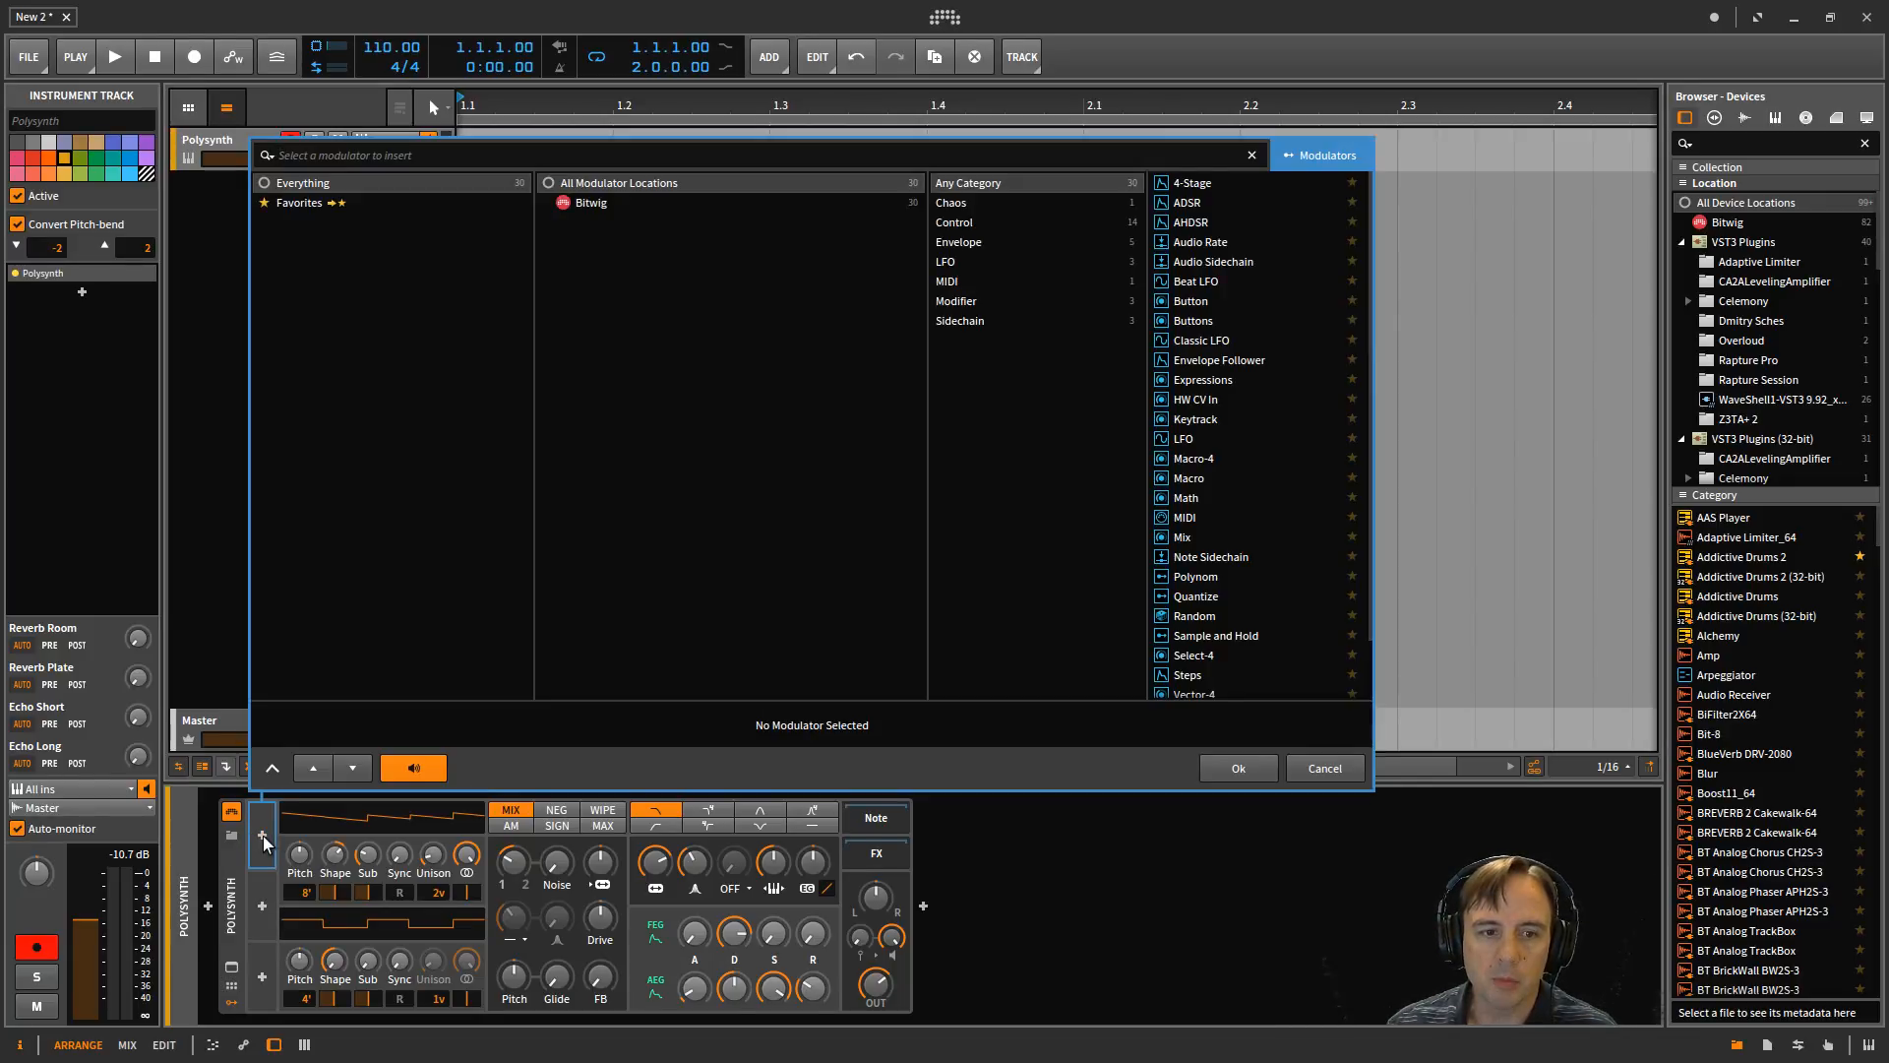
{"action": "left_click", "coordinate": [1196, 340]}
{"action": "left_click", "coordinate": [1241, 767]}
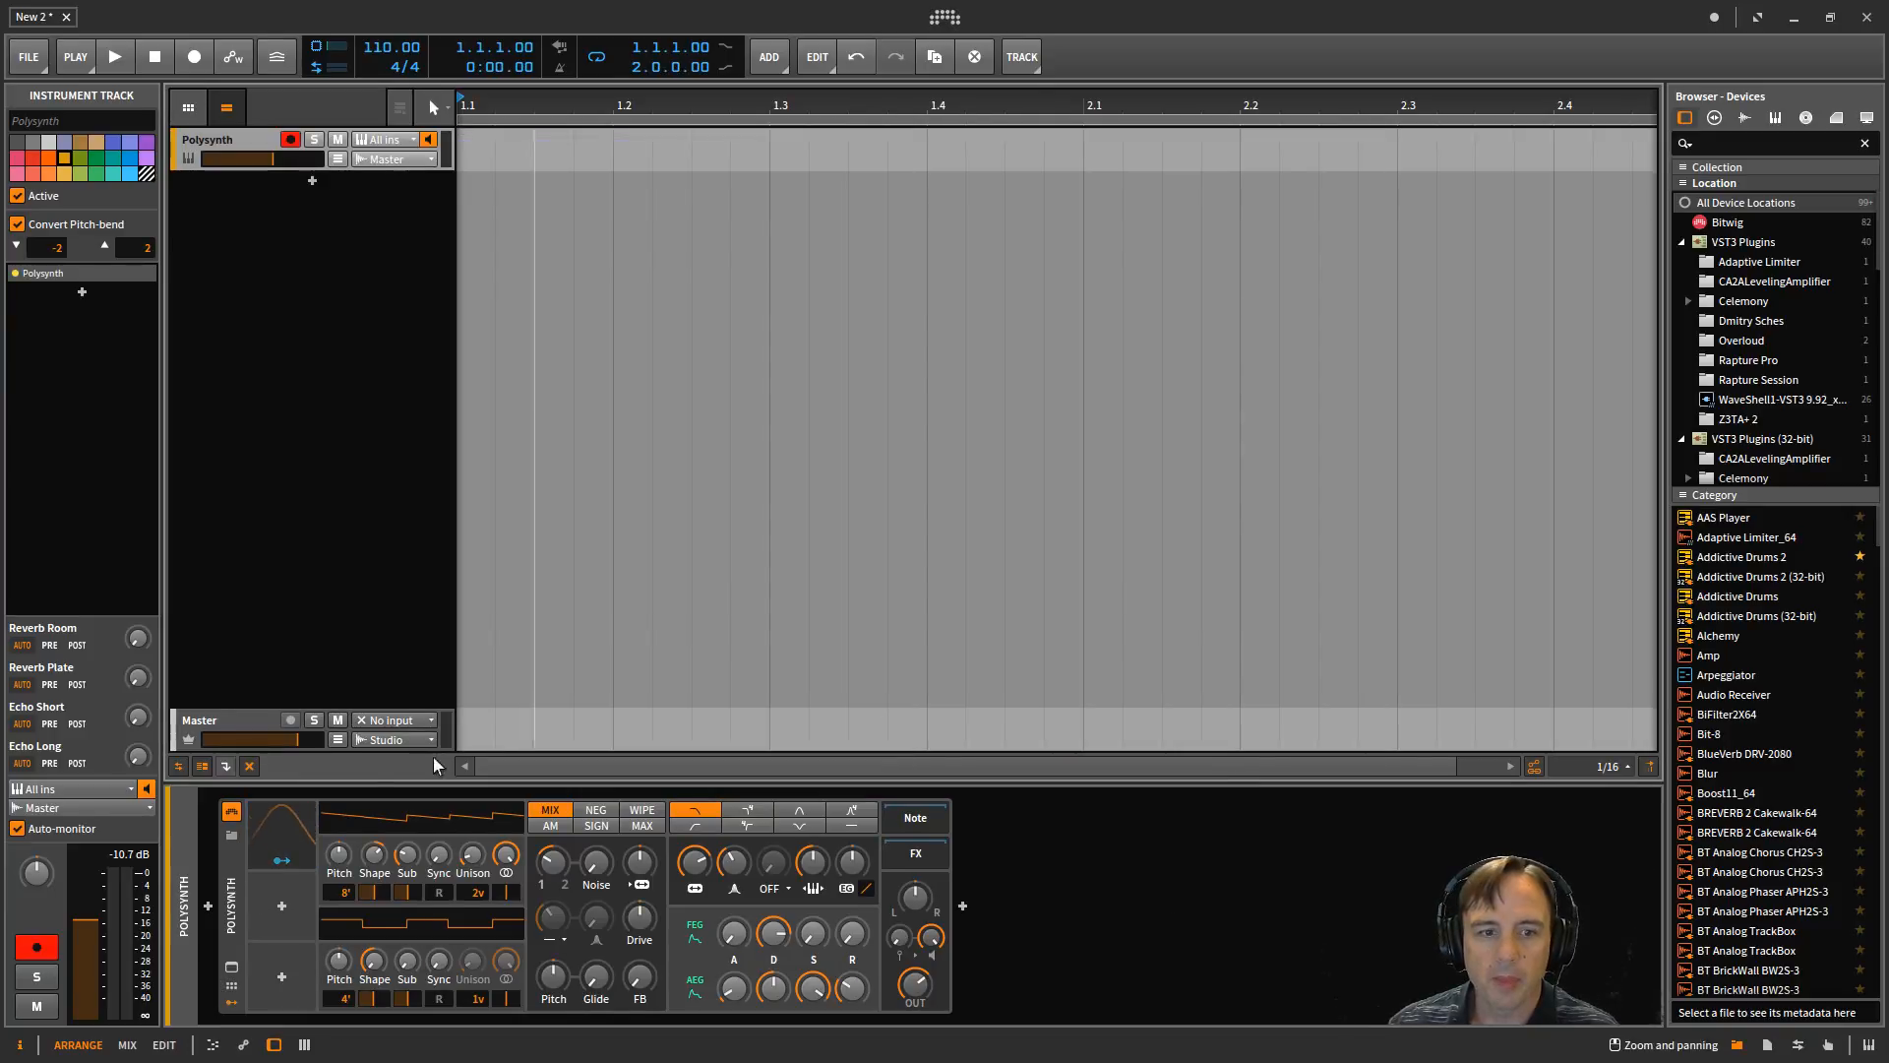
Expand the Classic LFO's settings, choose the square waveform and turn off bipolar mode.
{"action": "left_click", "coordinate": [309, 835]}
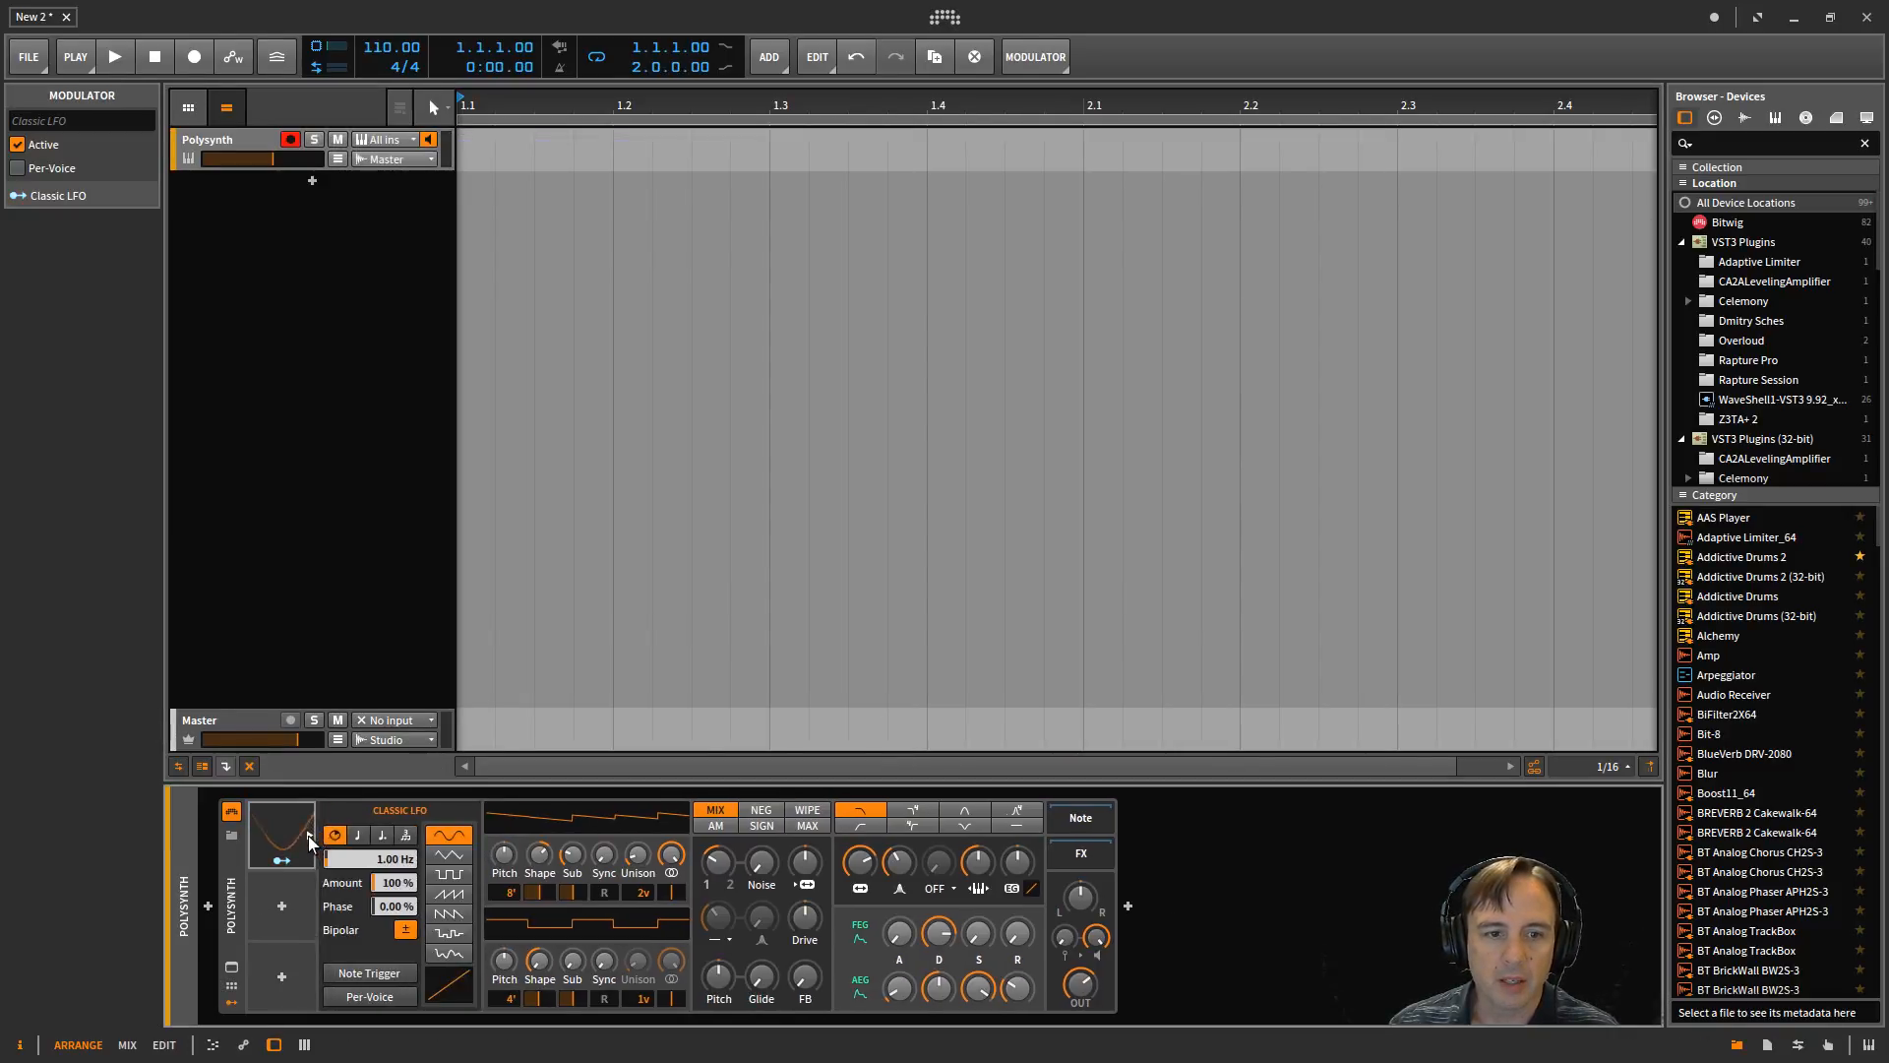
{"action": "left_click", "coordinate": [447, 875]}
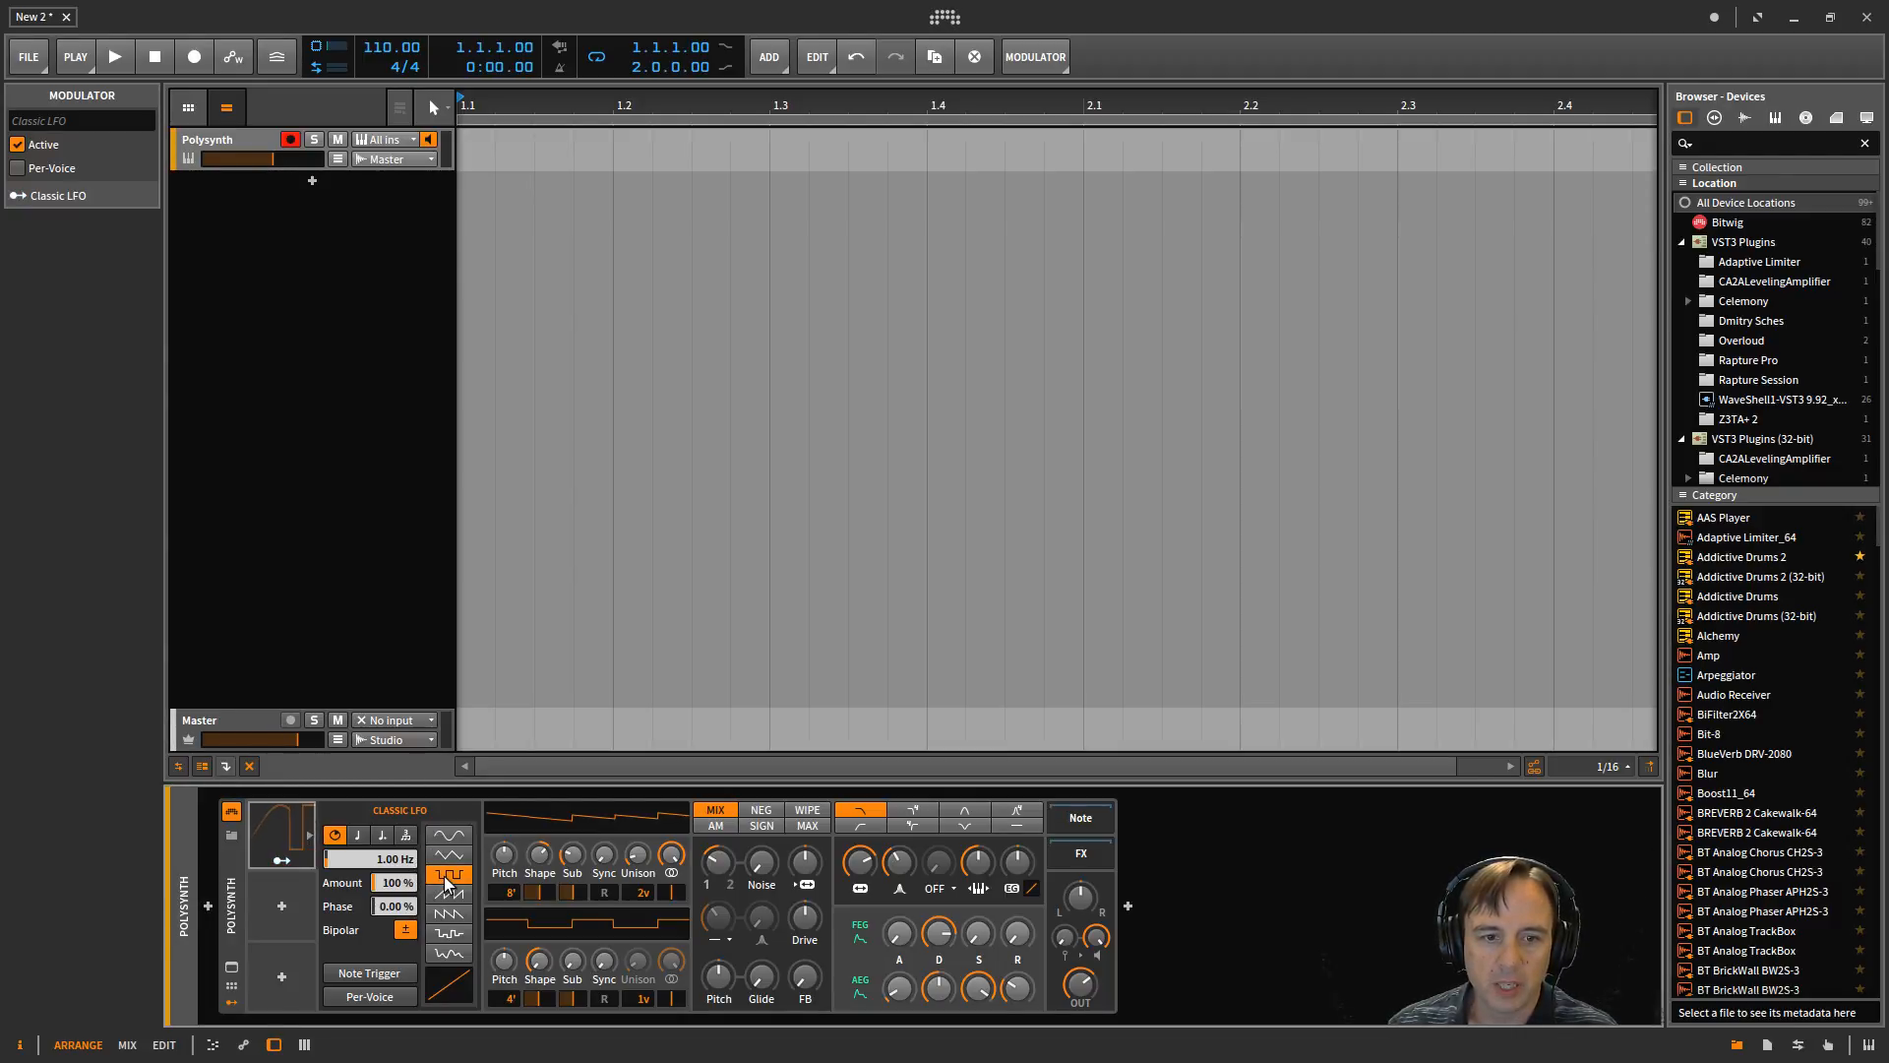
{"action": "left_click", "coordinate": [406, 930]}
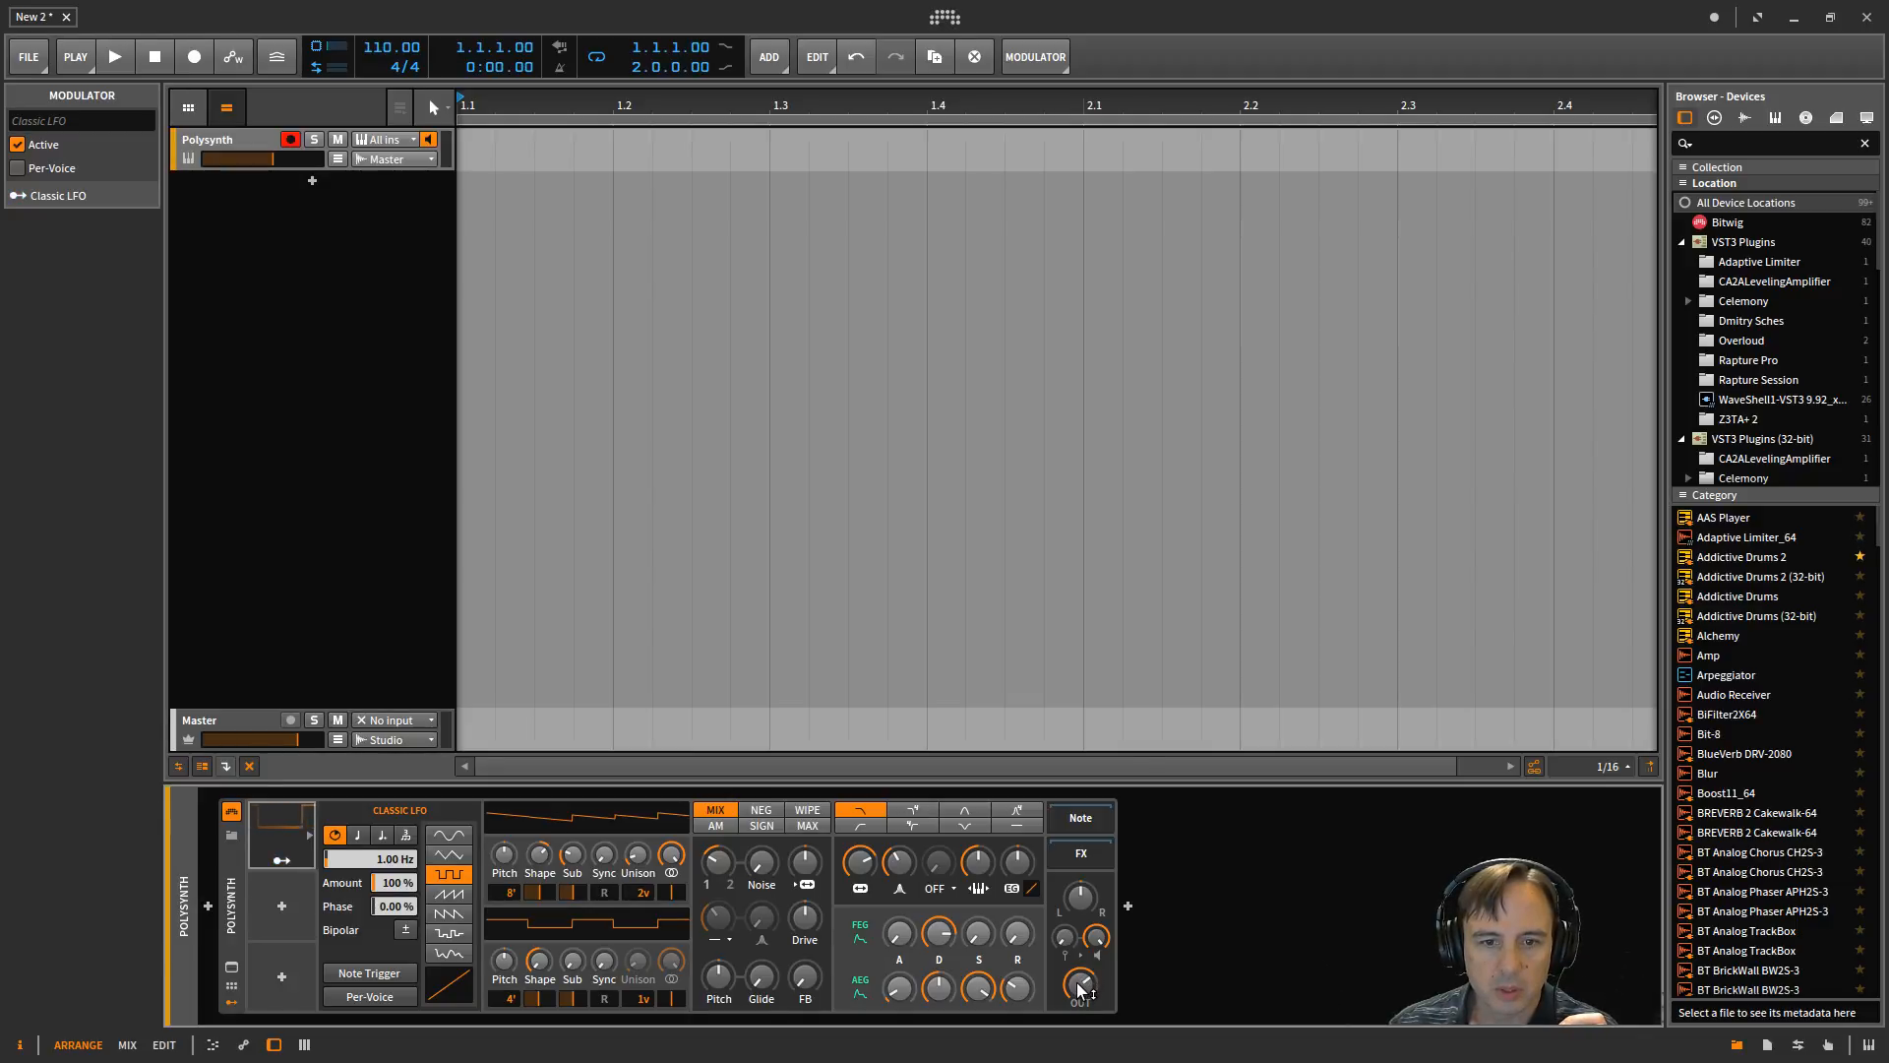
Map the Classic LFO to the Polysynth's output level with an amount of about -1.259 and set the LFO rate to 9.56 Hz.
{"action": "mouse_move", "coordinate": [1080, 987]}
{"action": "left_mouse_down"}
{"action": "mouse_move", "coordinate": [1080, 1043]}
{"action": "mouse_move", "coordinate": [1080, 965]}
{"action": "left_mouse_up"}
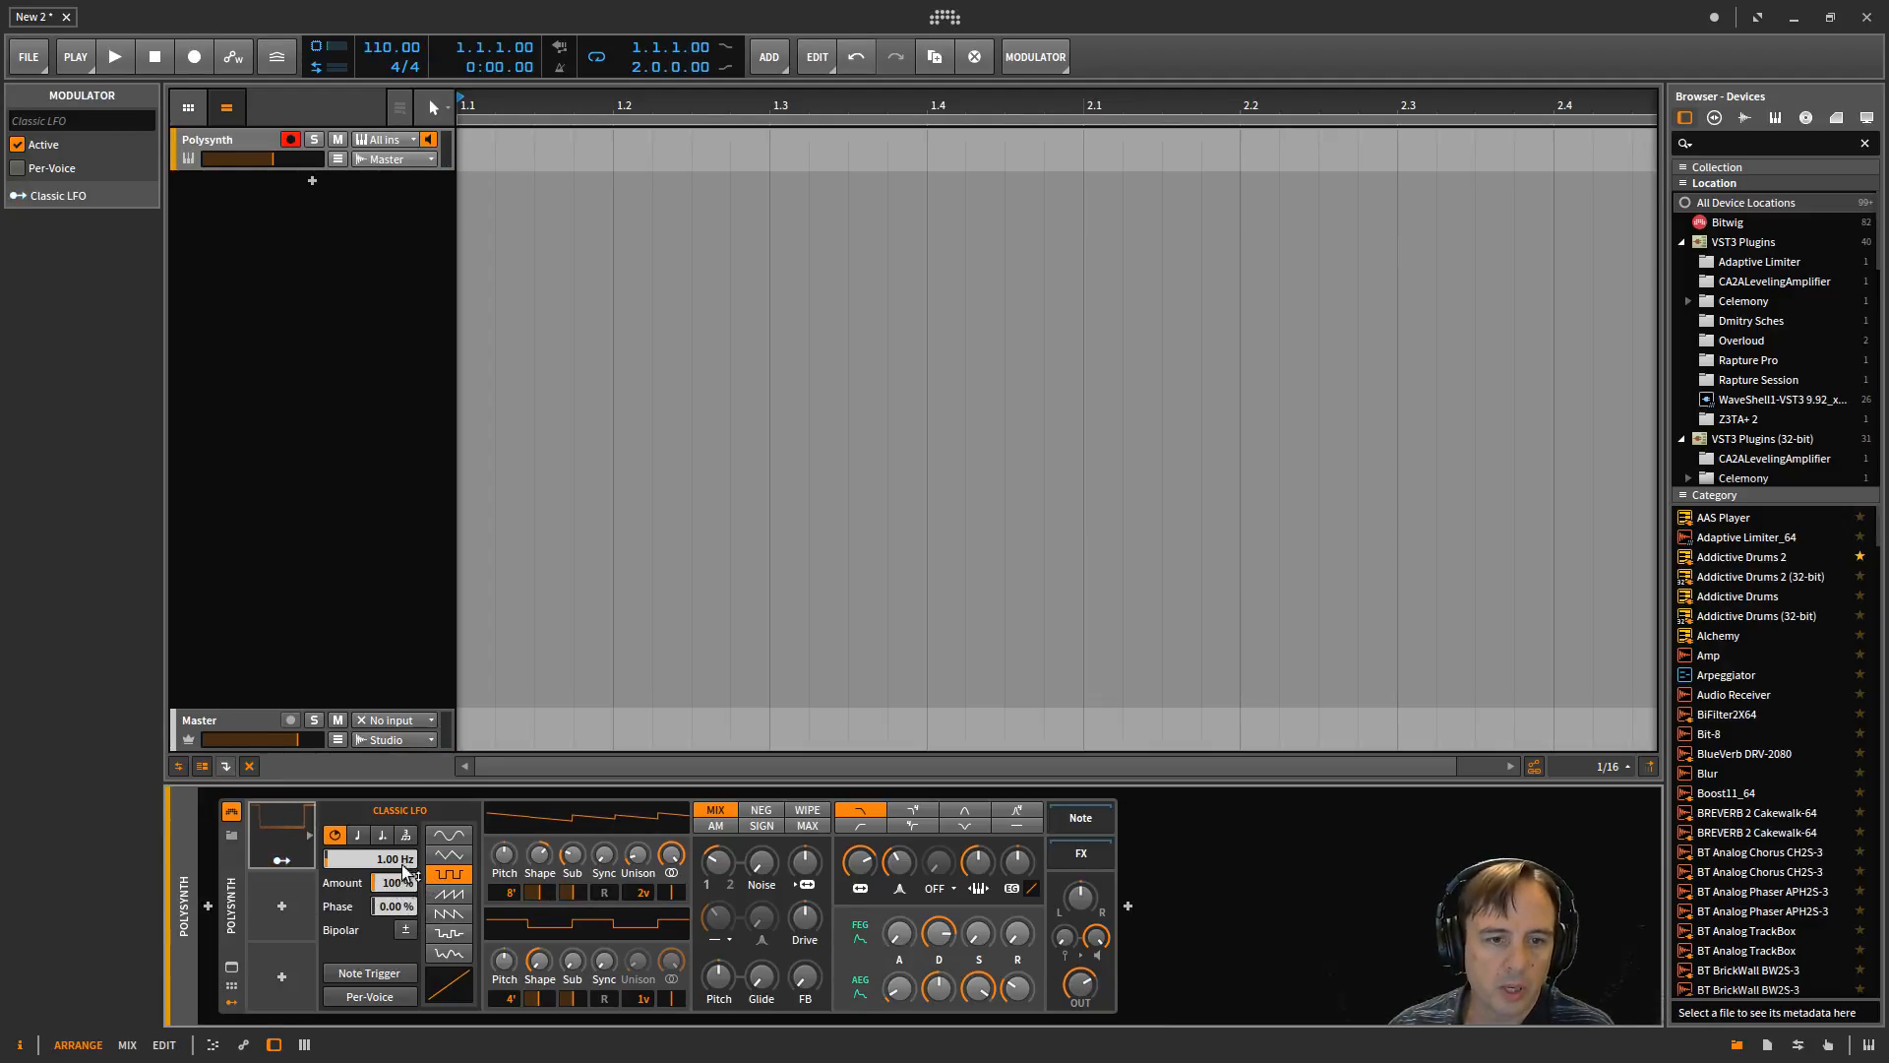
{"action": "left_click", "coordinate": [281, 860]}
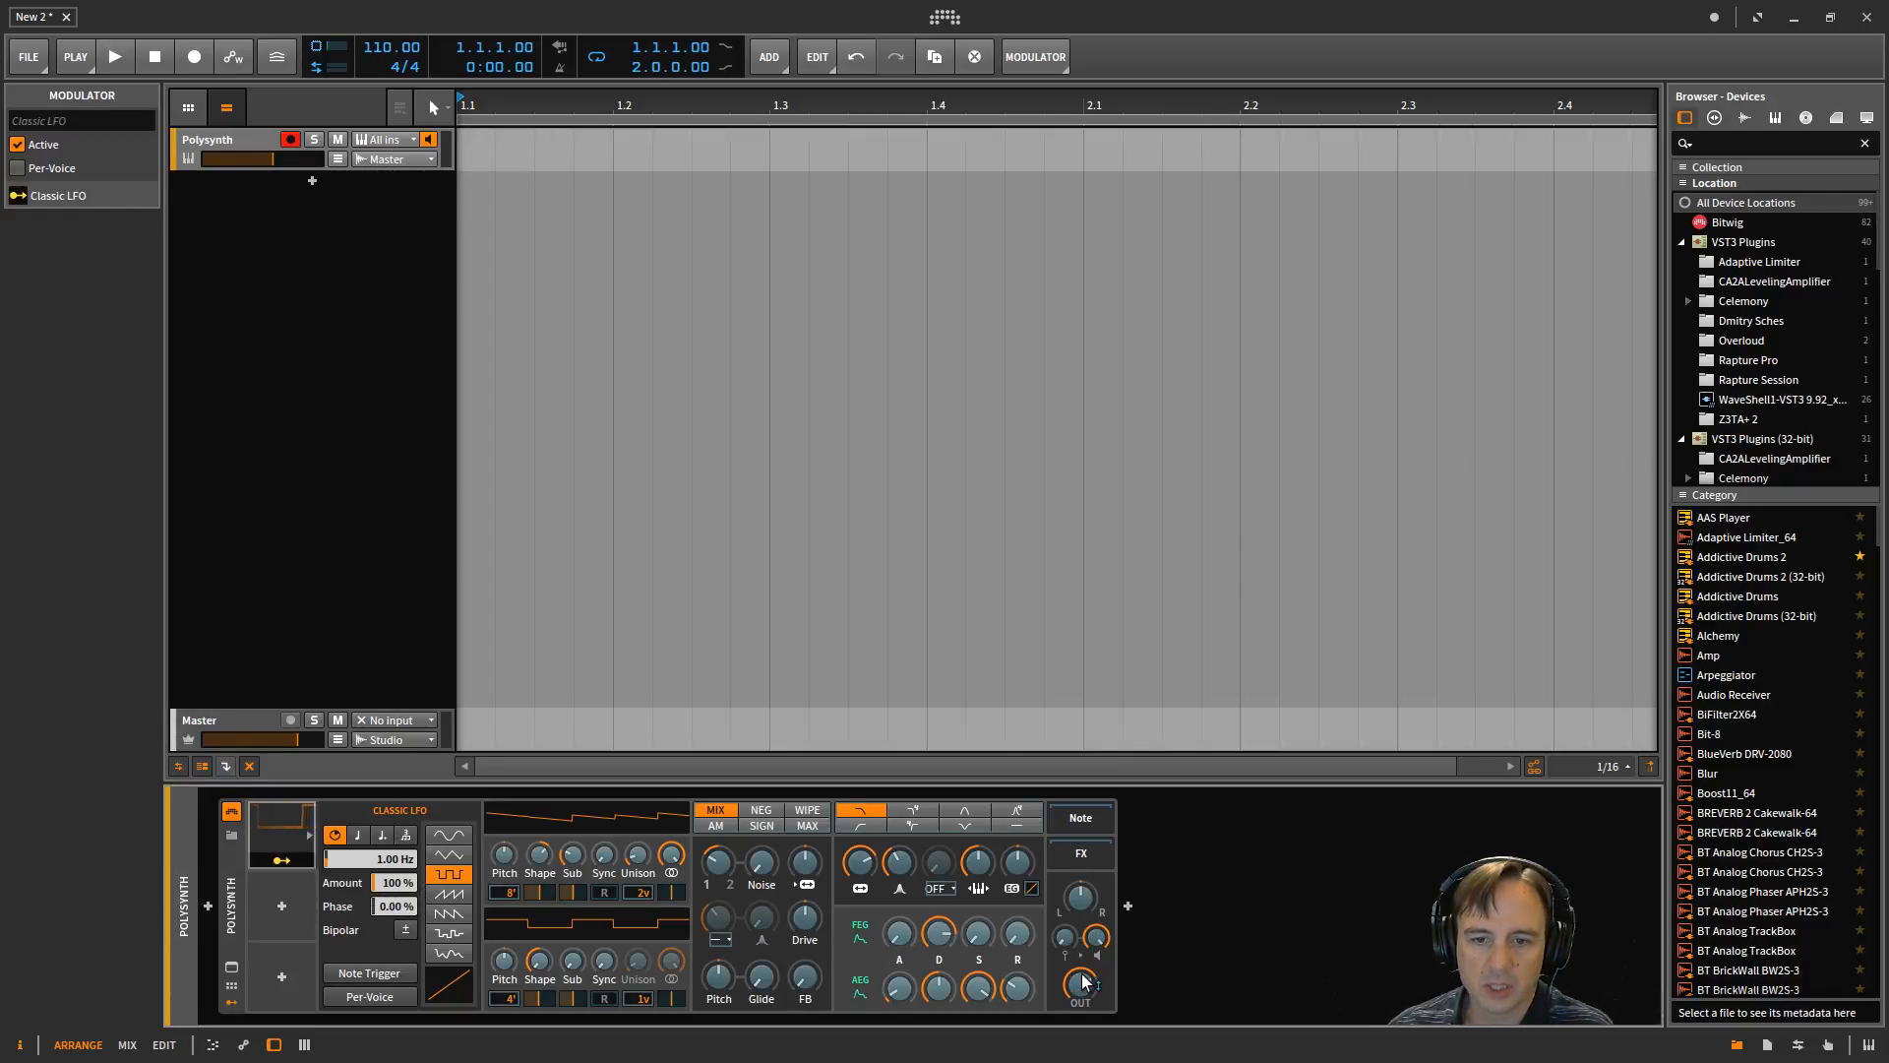
{"action": "left_click_drag", "start_coordinate": [1072, 984], "coordinate": [1072, 996]}
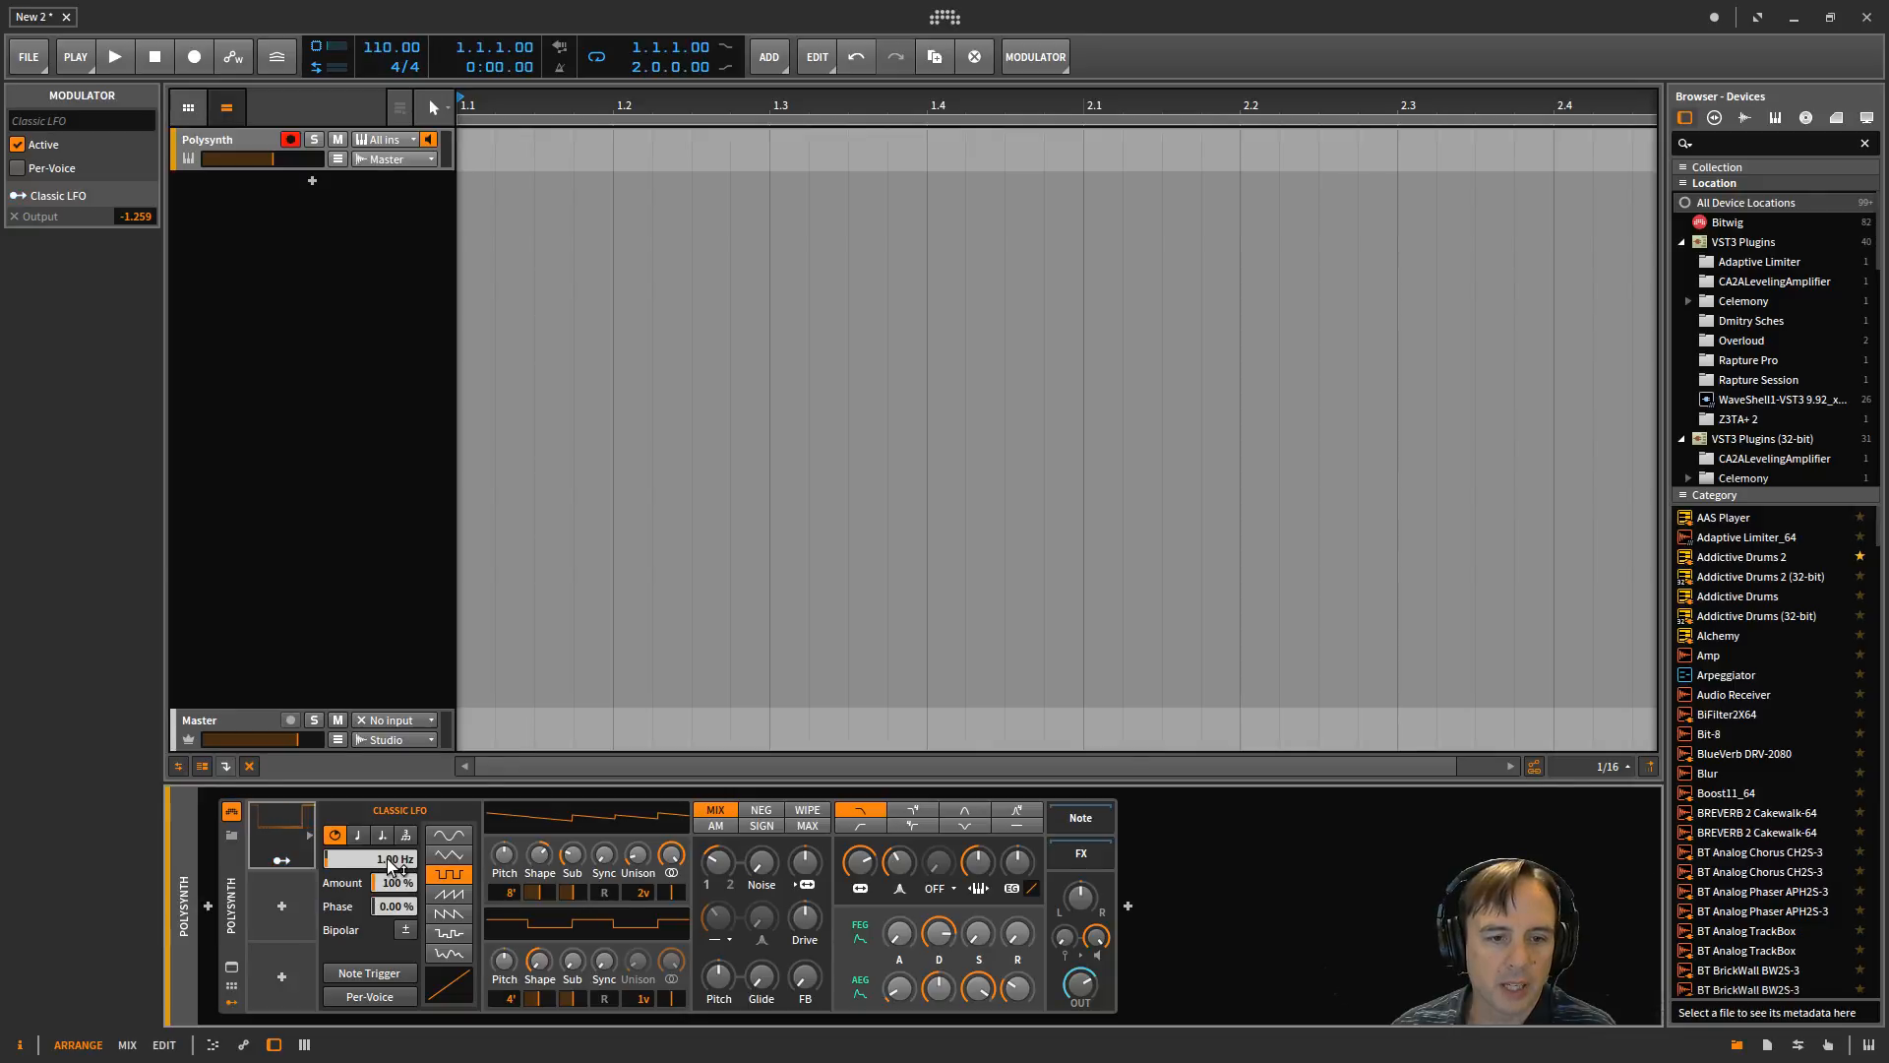
{"action": "left_click_drag", "start_coordinate": [394, 861], "coordinate": [394, 777]}
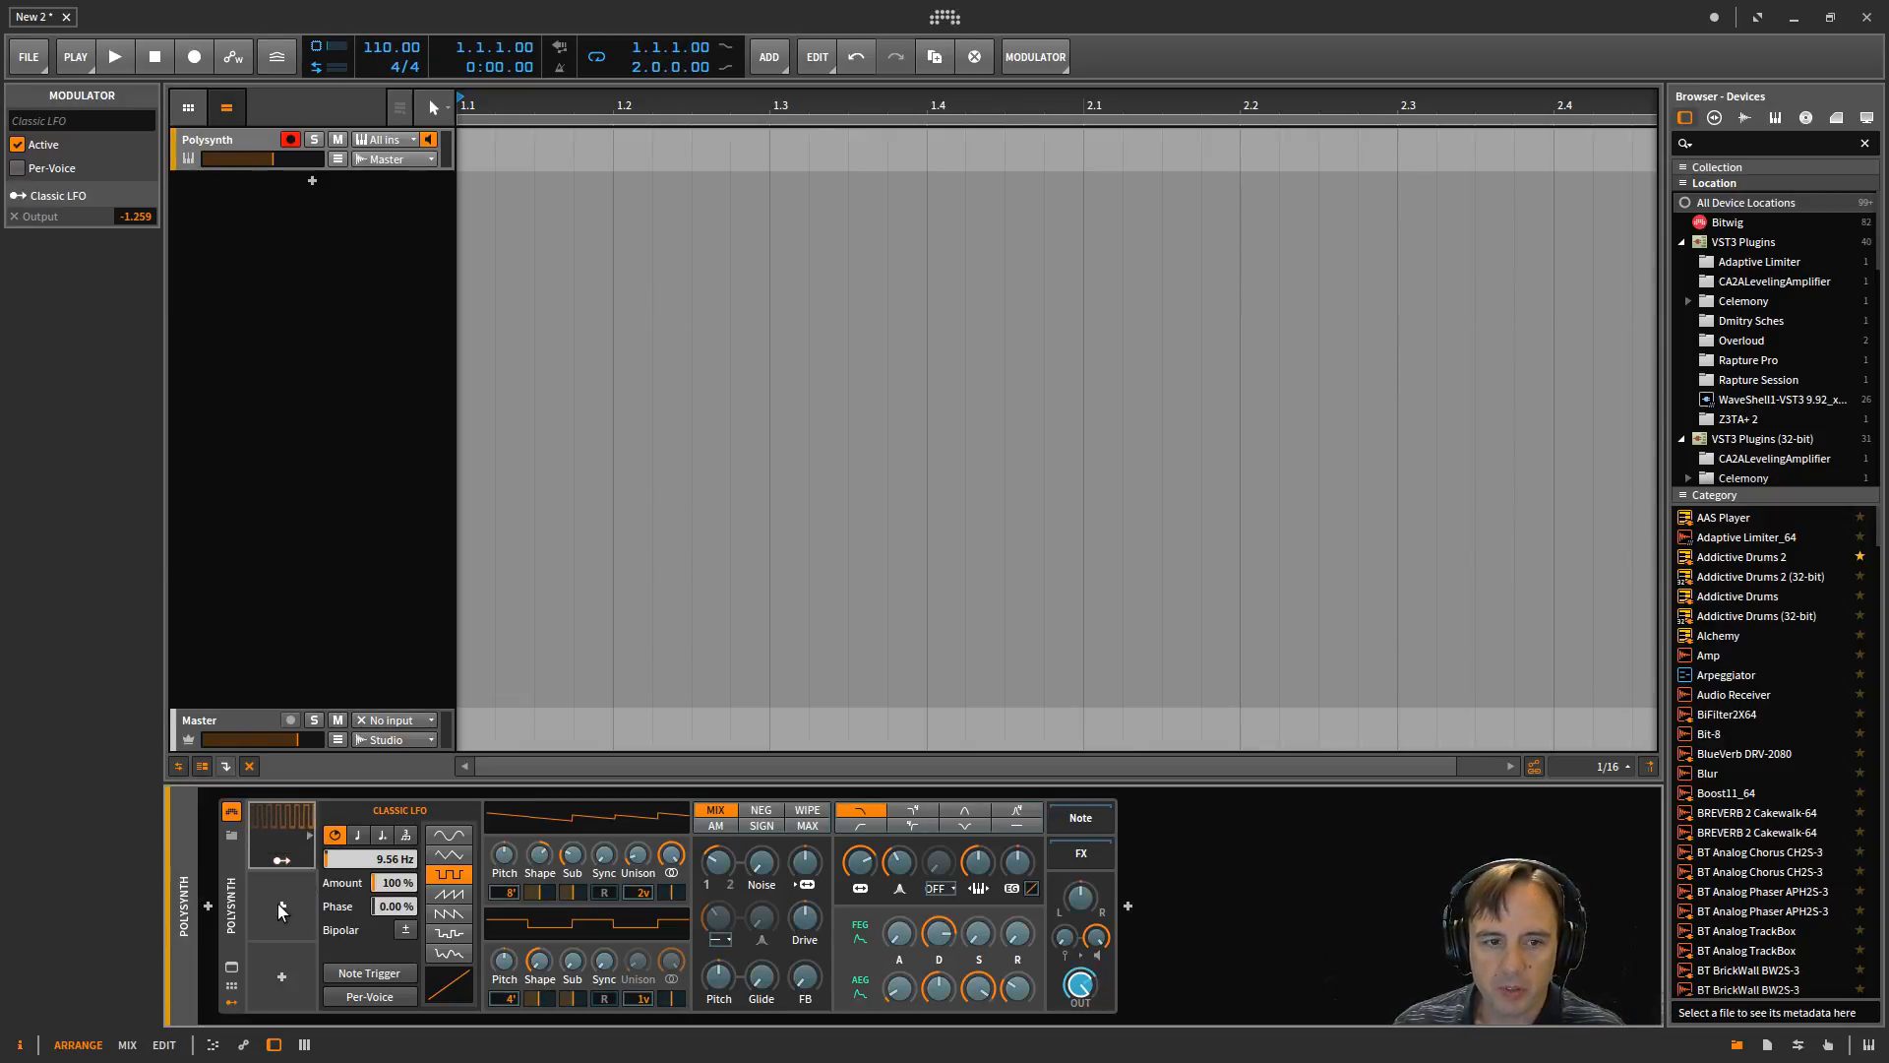
Search the modulators for "ran" and insert a Random modulator in the second modulator slot.
{"action": "left_click", "coordinate": [277, 903]}
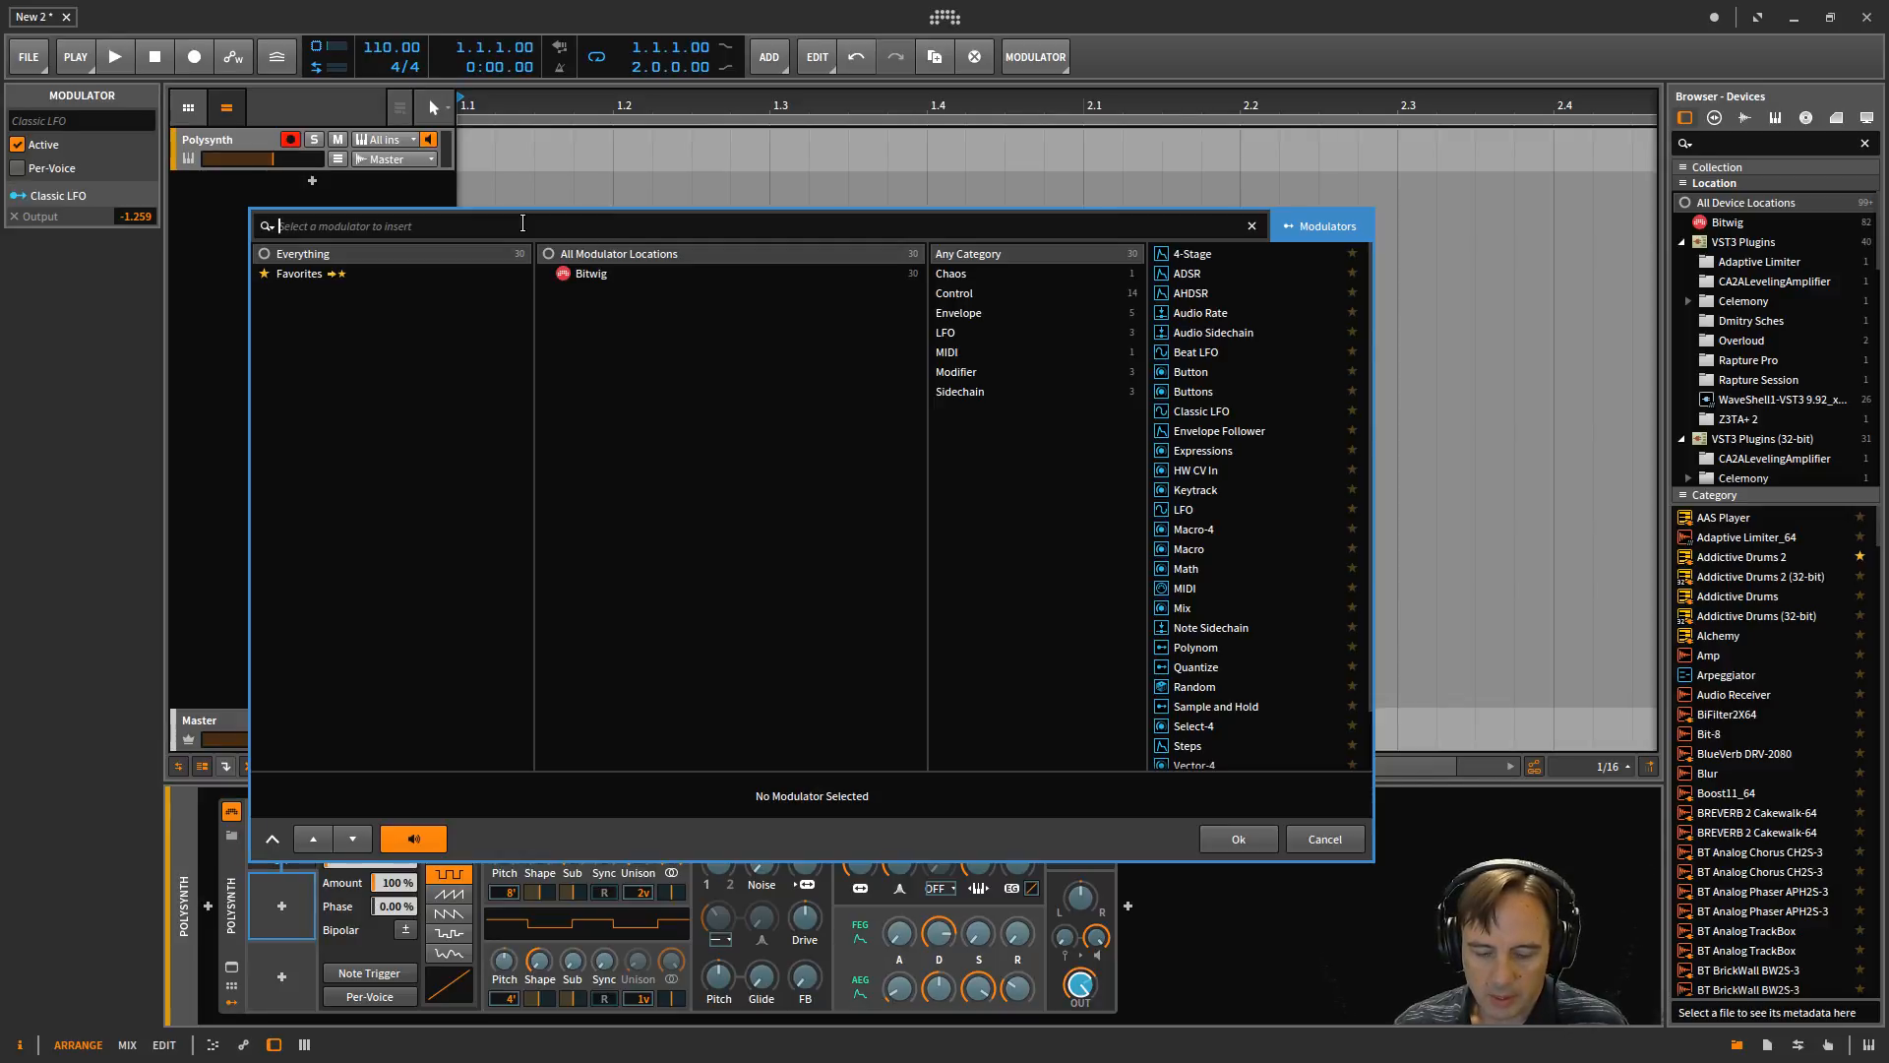
{"action": "type", "text": "ran"}
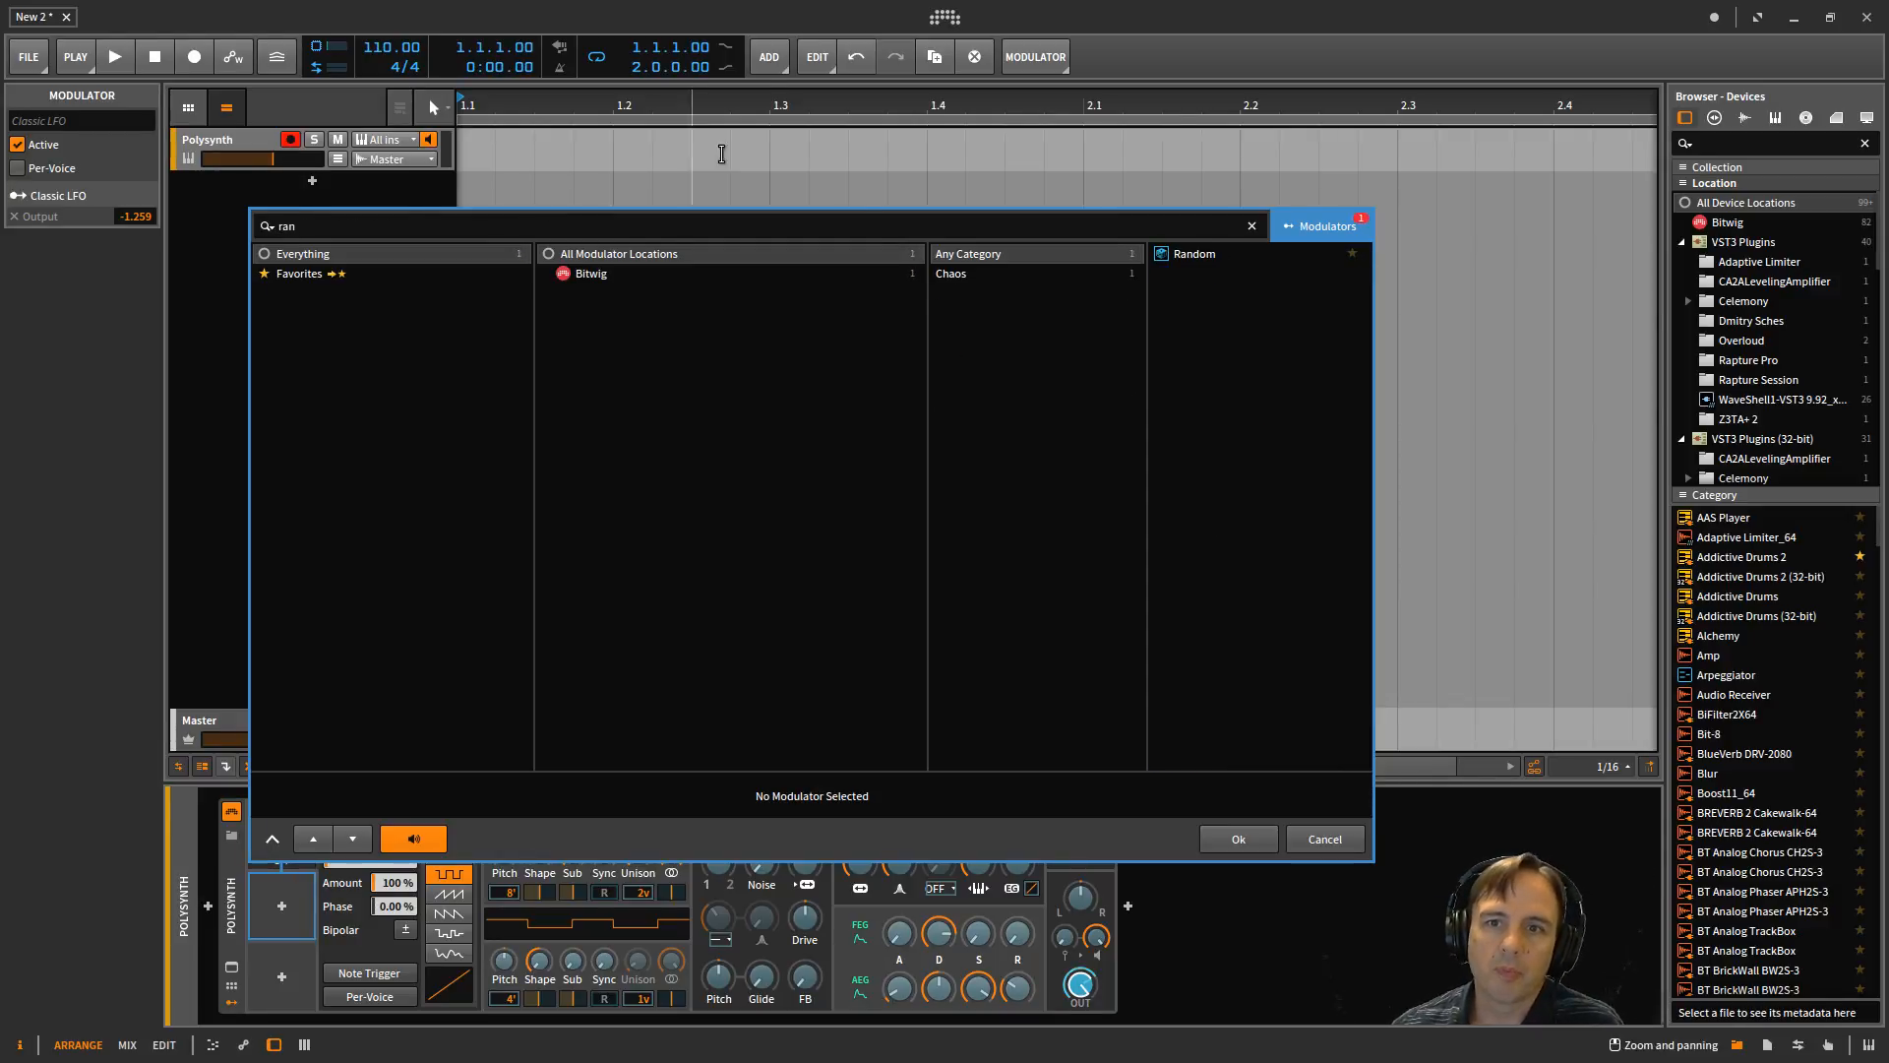
{"action": "left_click", "coordinate": [1205, 256]}
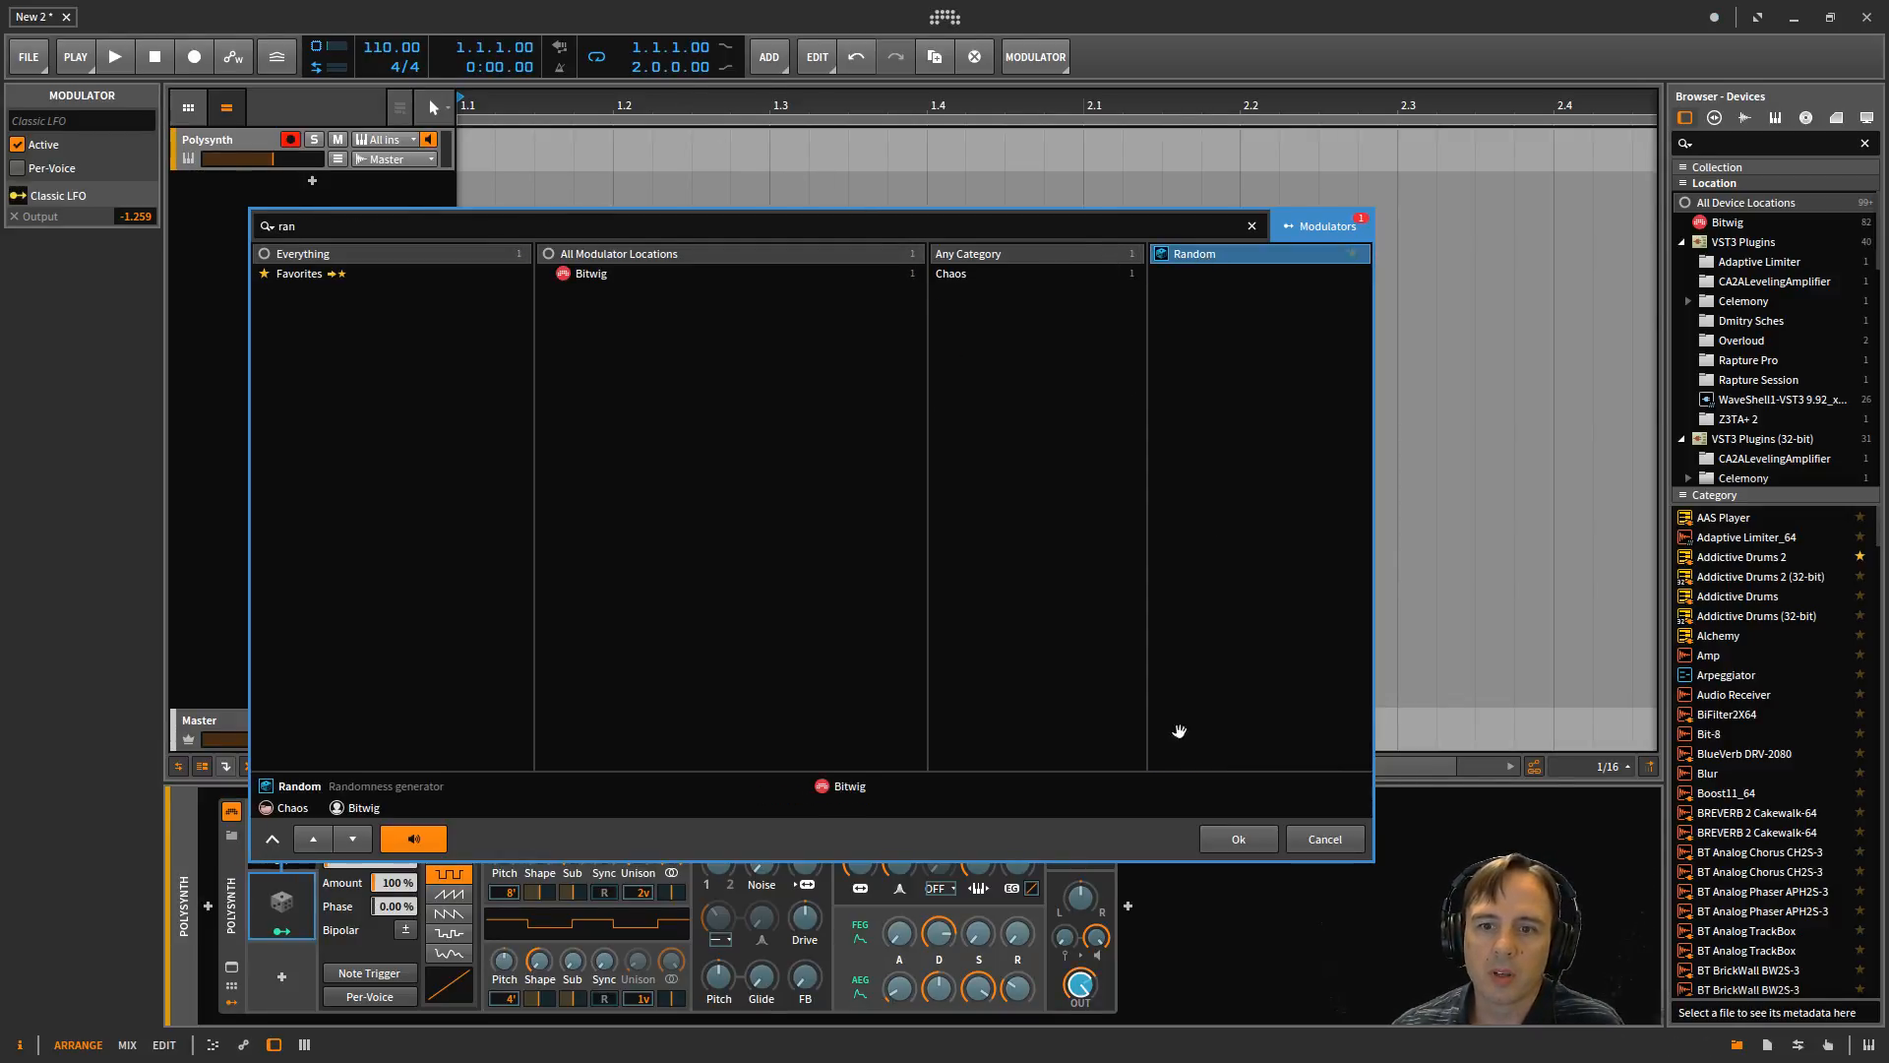
{"action": "left_click", "coordinate": [1254, 842]}
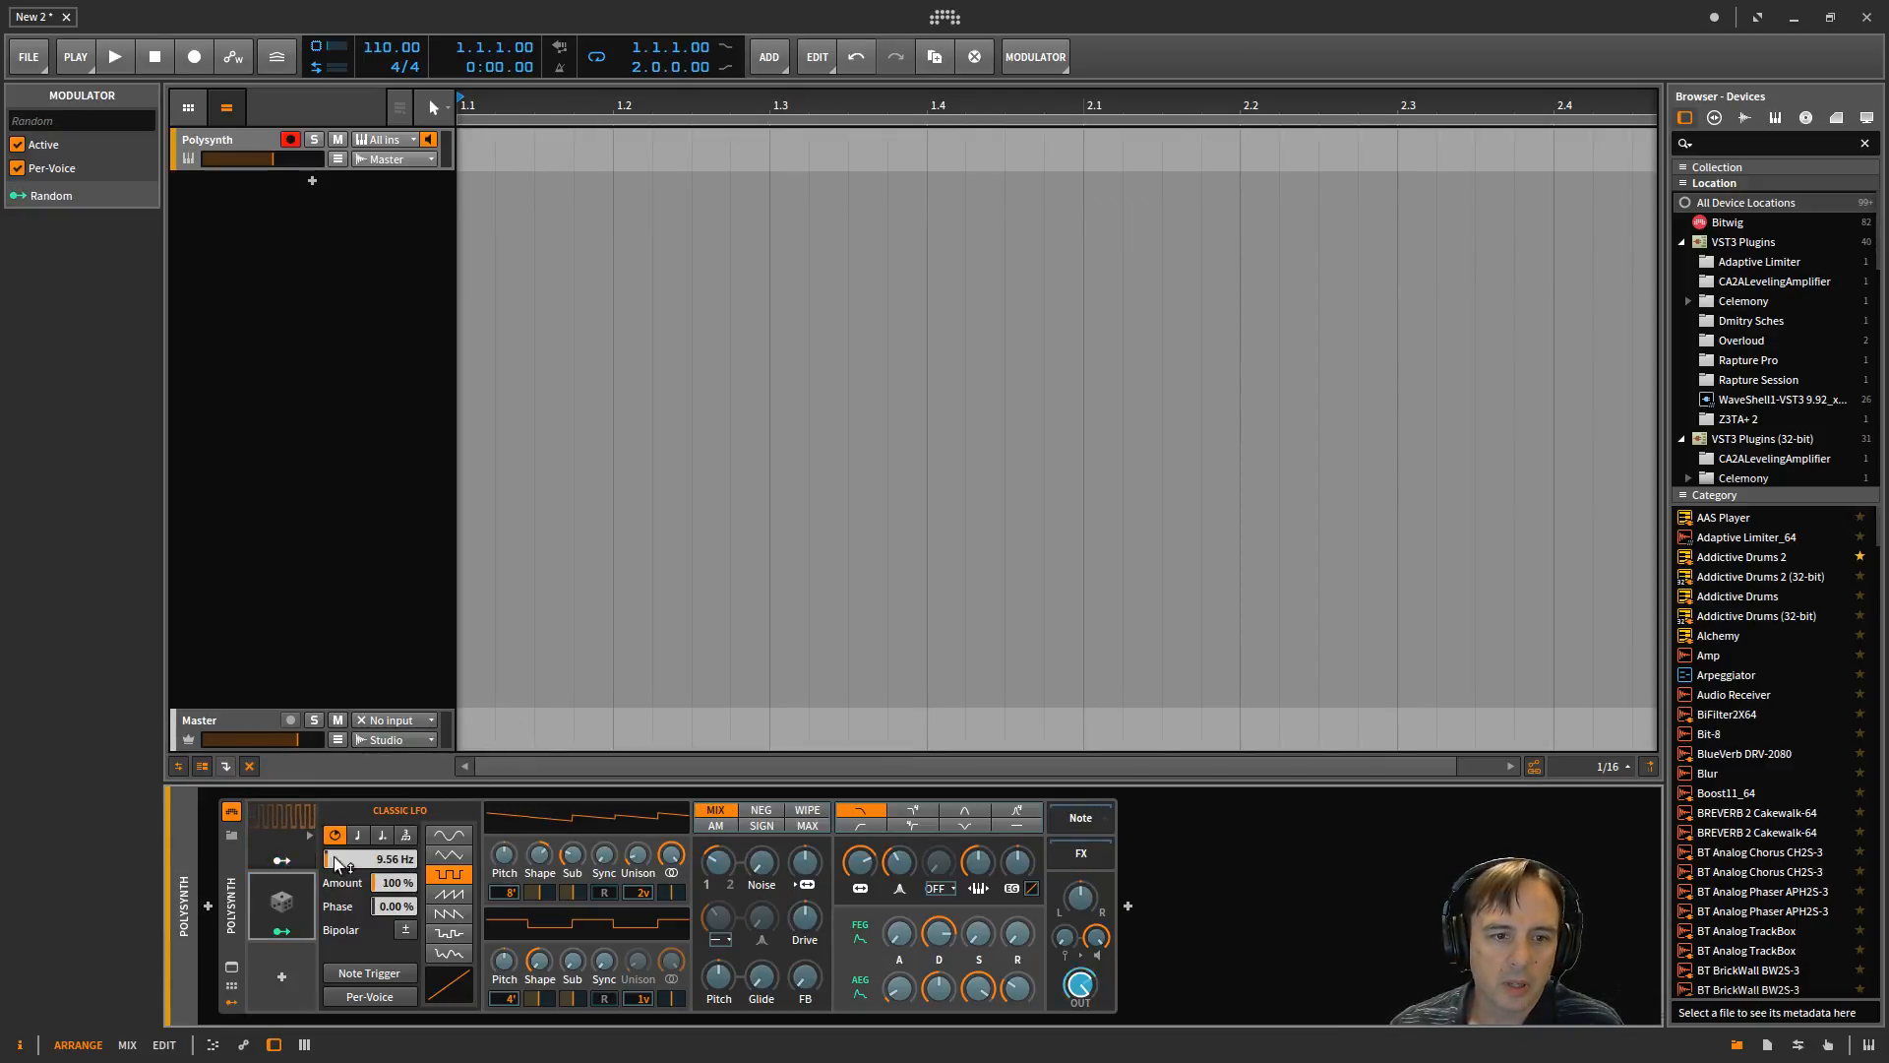
Map the Random modulator to the Classic LFO's rate with a modulation amount of about 1.517.
{"action": "left_click", "coordinate": [283, 844]}
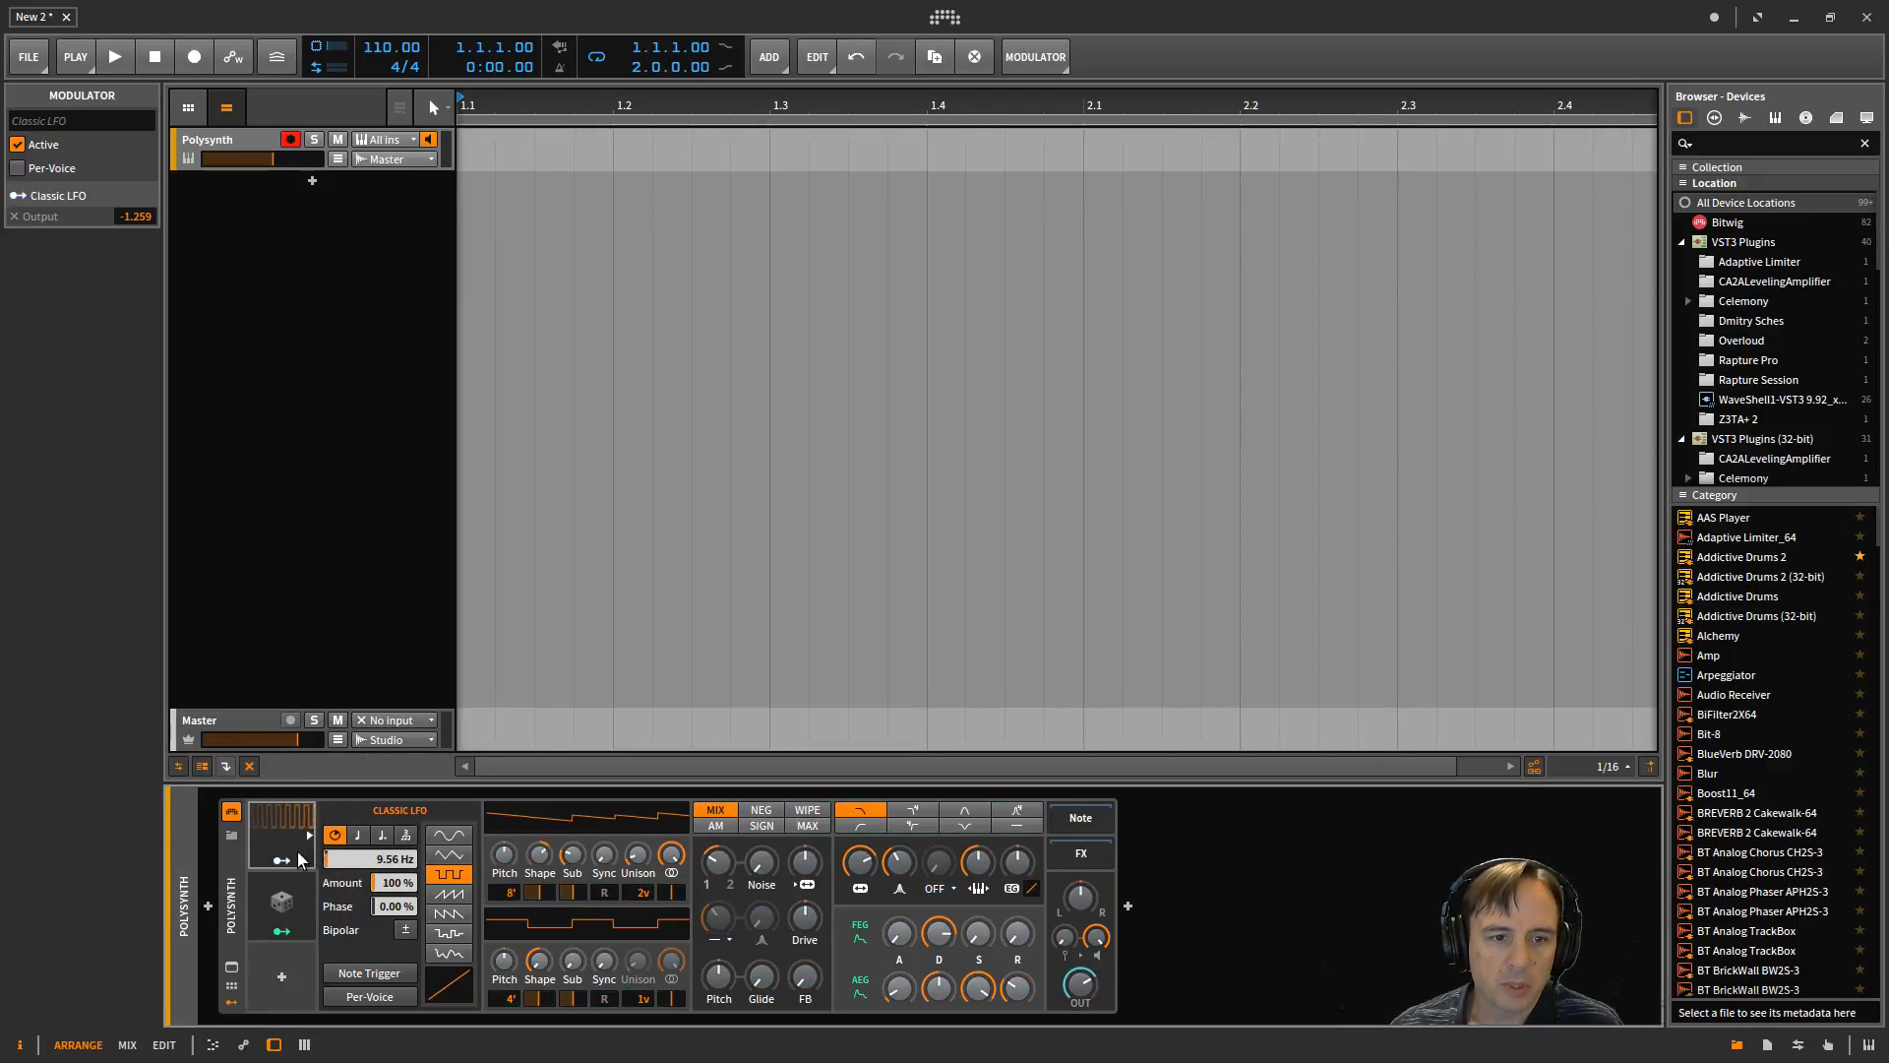
{"action": "left_click", "coordinate": [279, 933]}
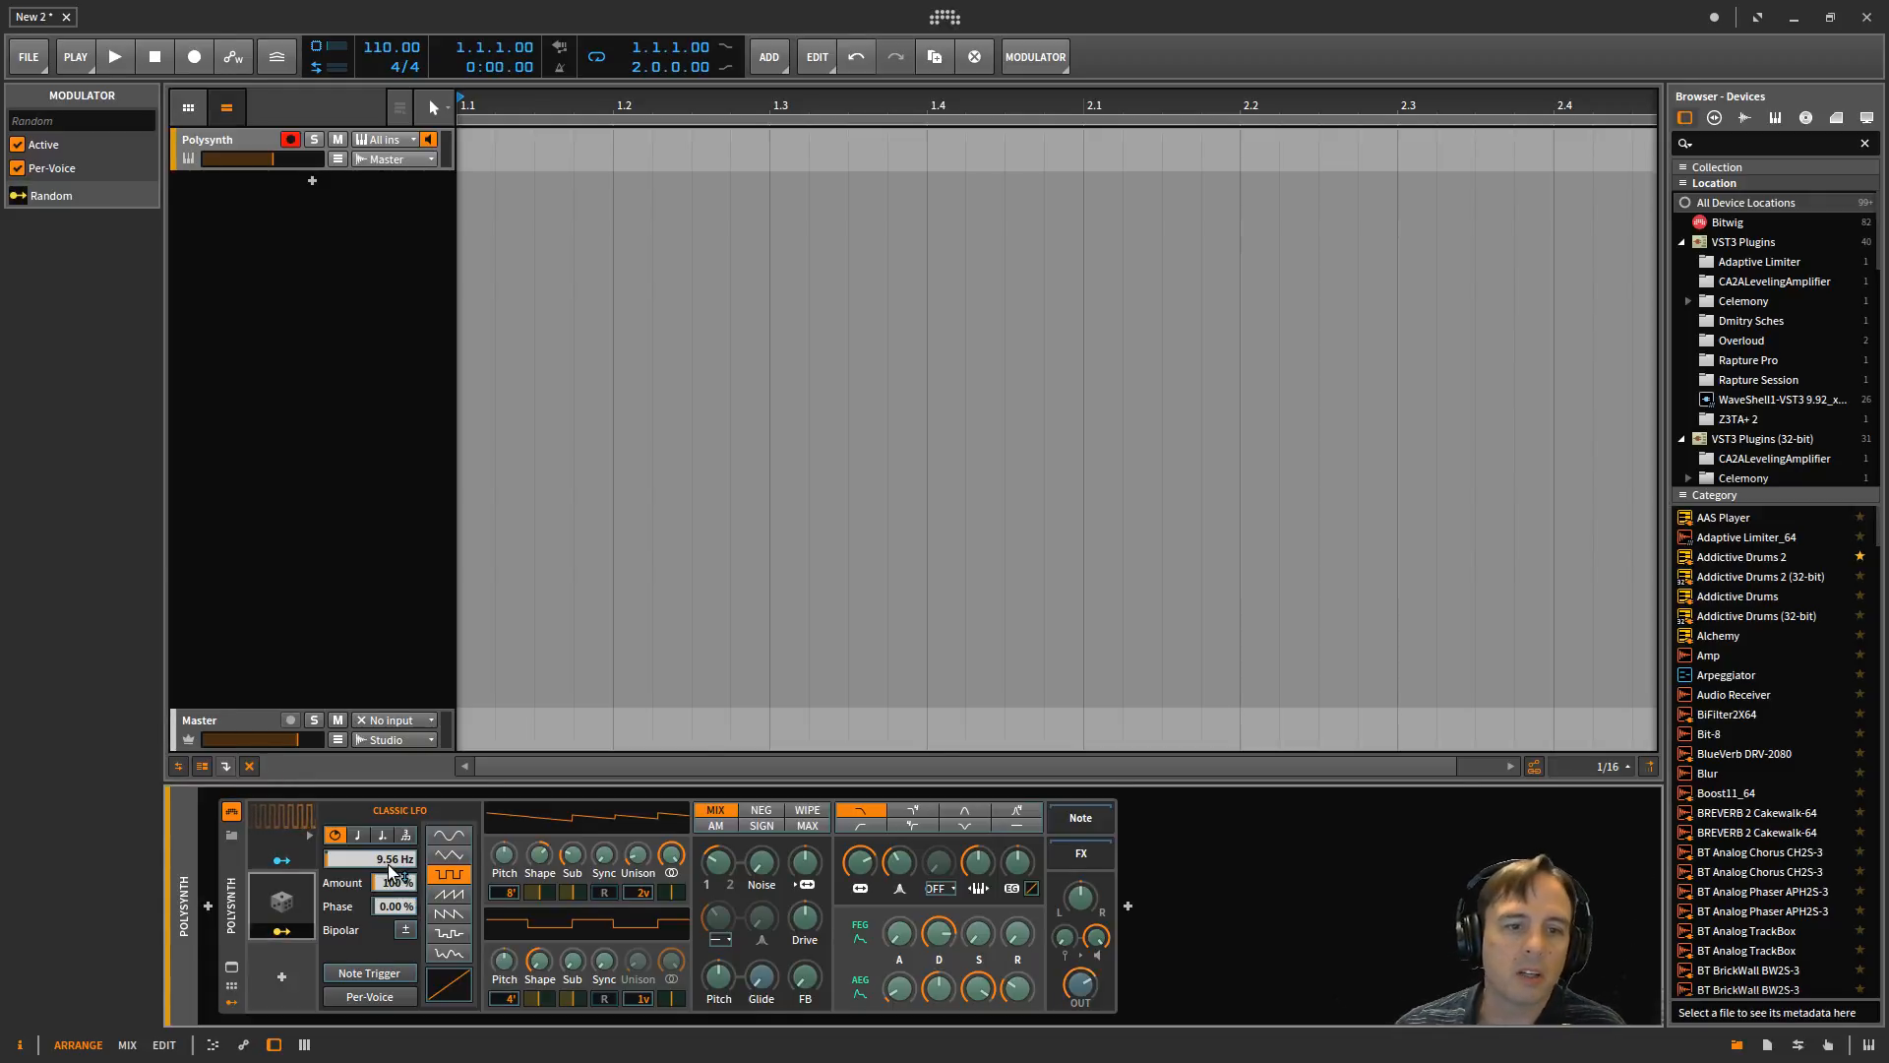
{"action": "left_click_drag", "start_coordinate": [391, 870], "coordinate": [390, 715]}
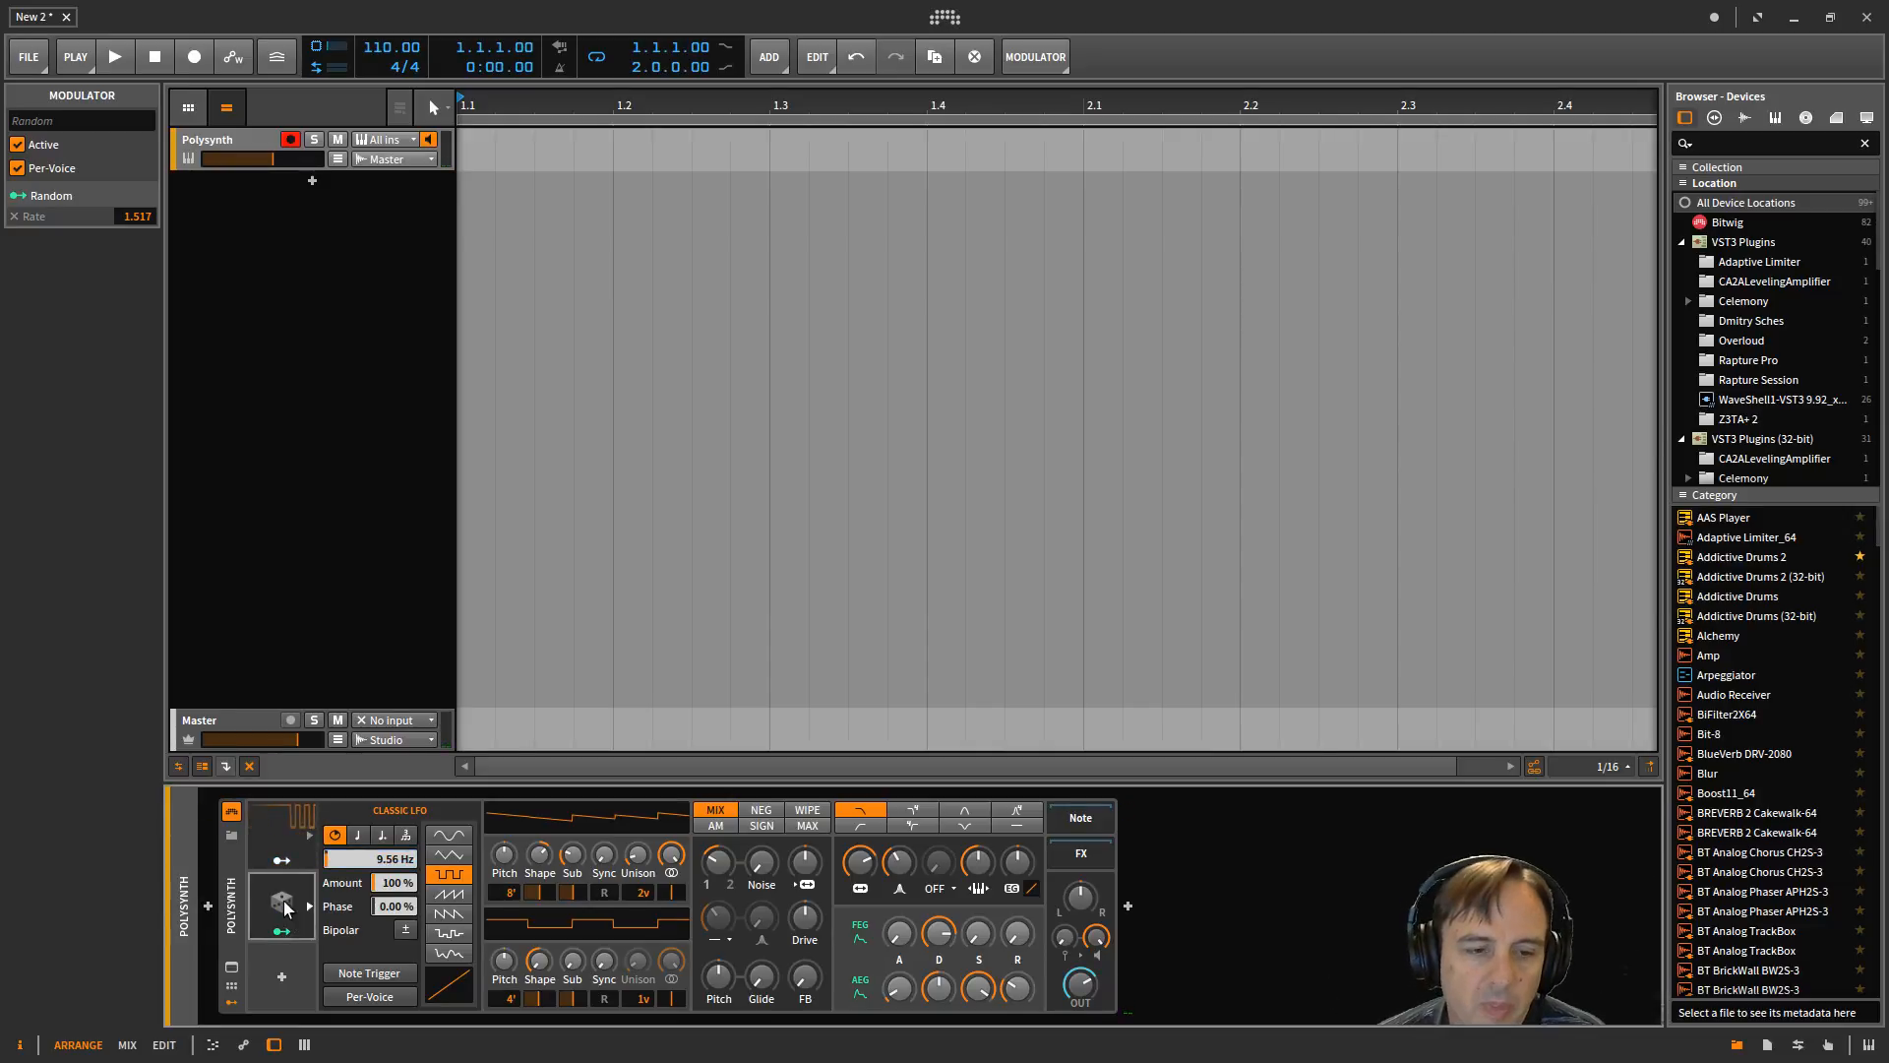
Check the Random modulator's settings, return to the Classic LFO and set Random's modulation of the LFO rate to about 0.943.
{"action": "left_click", "coordinate": [310, 906]}
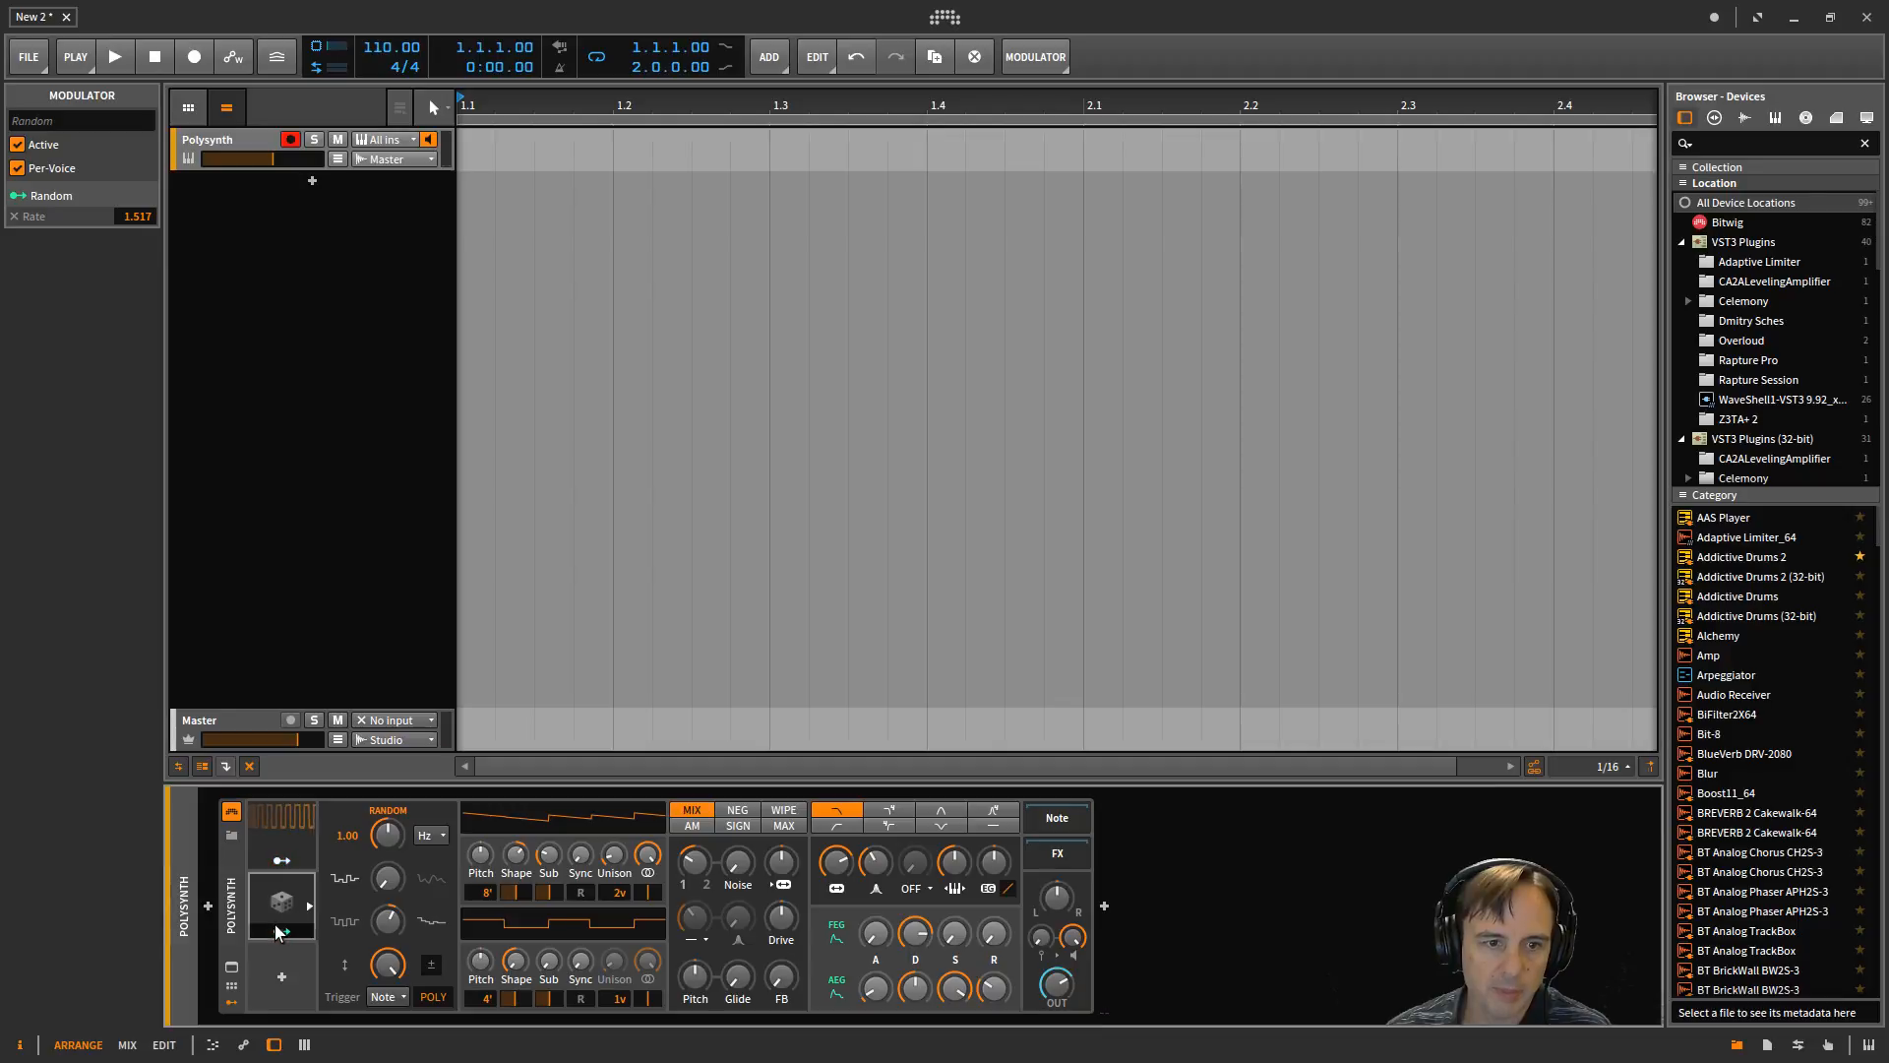
{"action": "left_click", "coordinate": [307, 830]}
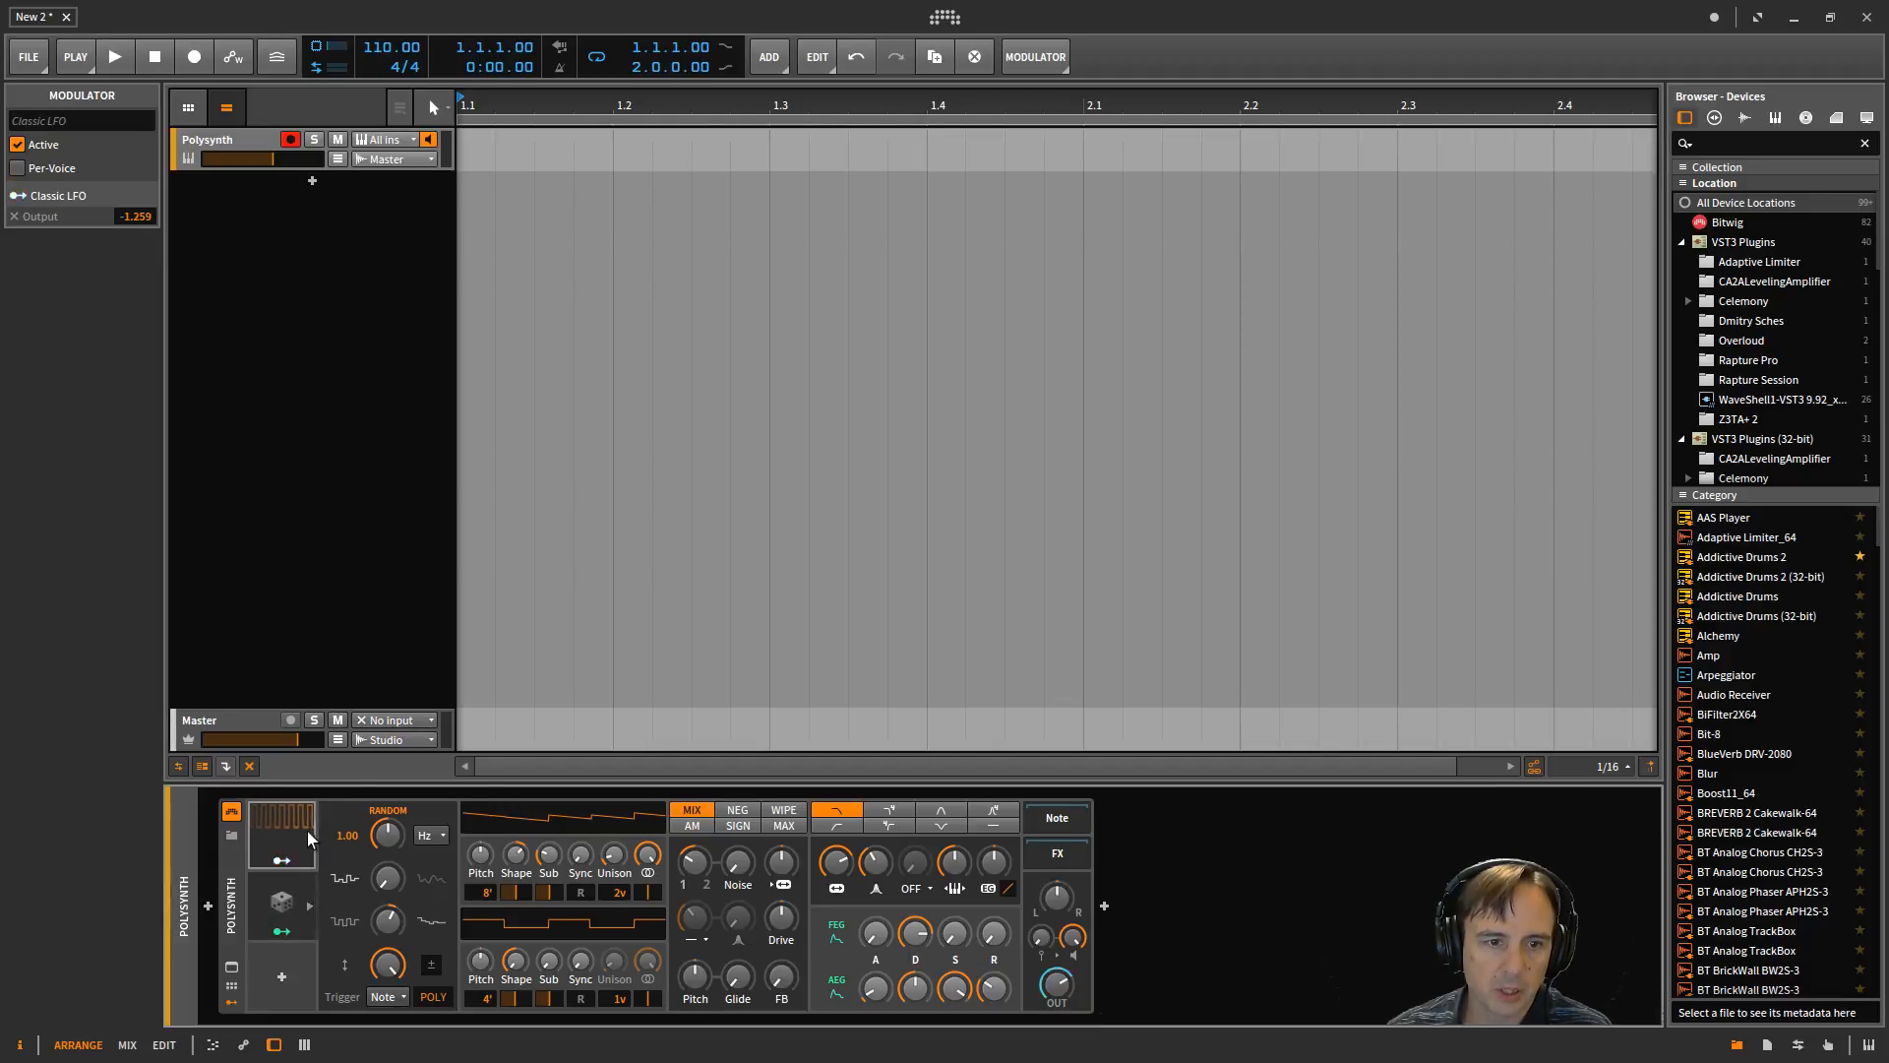
{"action": "left_click", "coordinate": [274, 930]}
{"action": "left_click", "coordinate": [276, 932]}
{"action": "left_click_drag", "start_coordinate": [363, 860], "coordinate": [363, 884]}
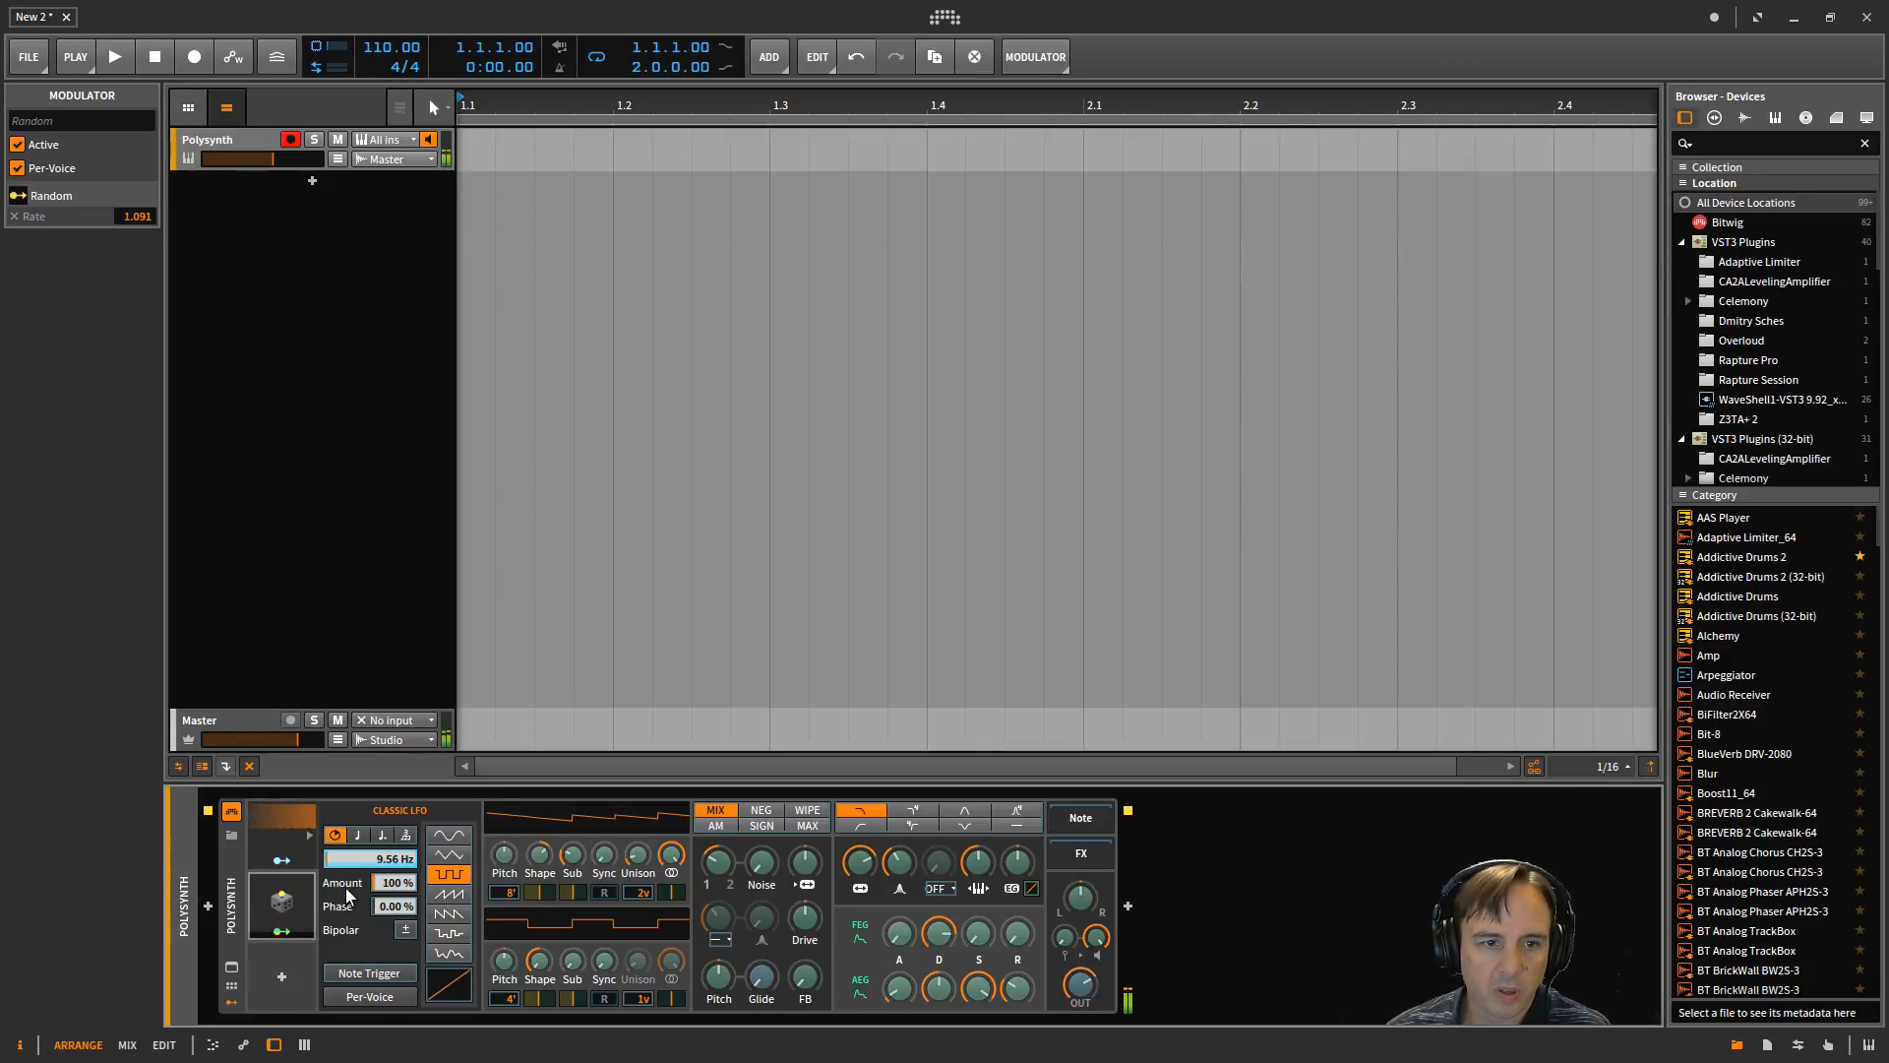
{"action": "left_click_drag", "start_coordinate": [377, 856], "coordinate": [378, 856]}
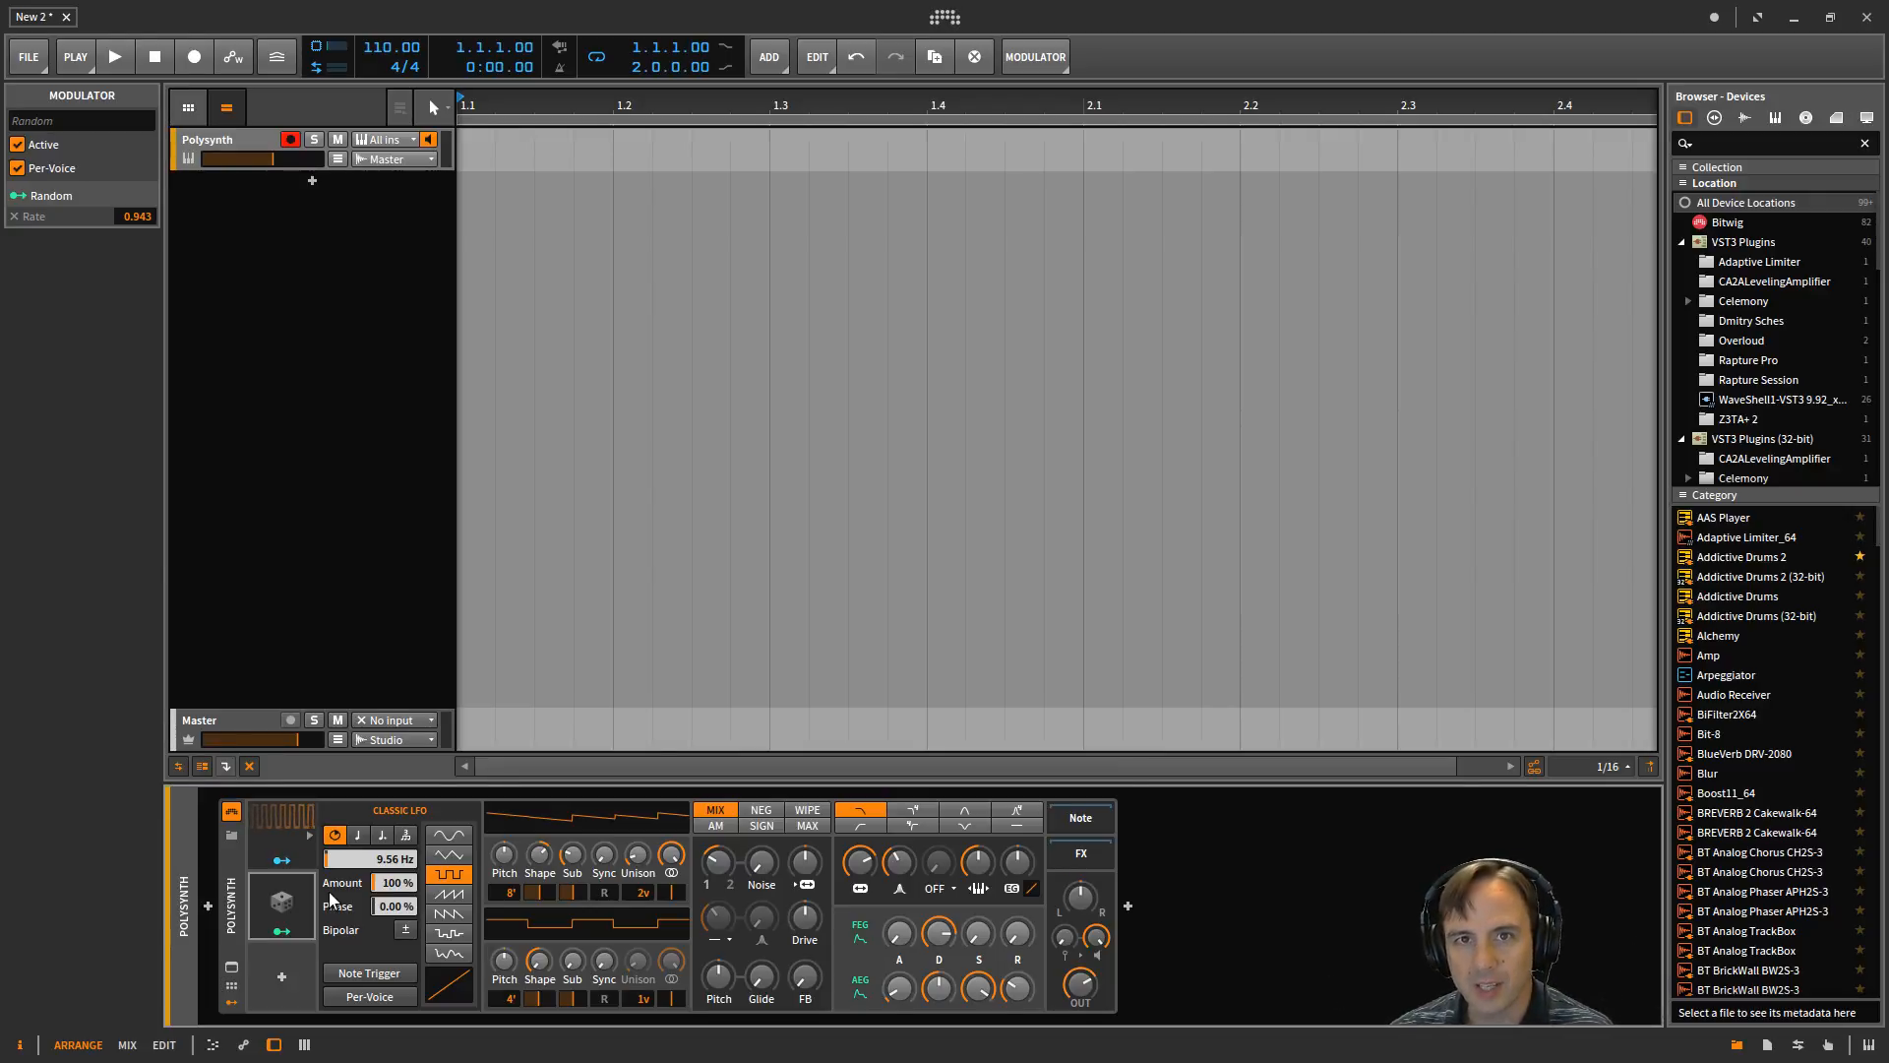
Search the modulators for "ste" and insert a Steps modulator in the third modulator slot.
{"action": "left_click", "coordinate": [280, 977]}
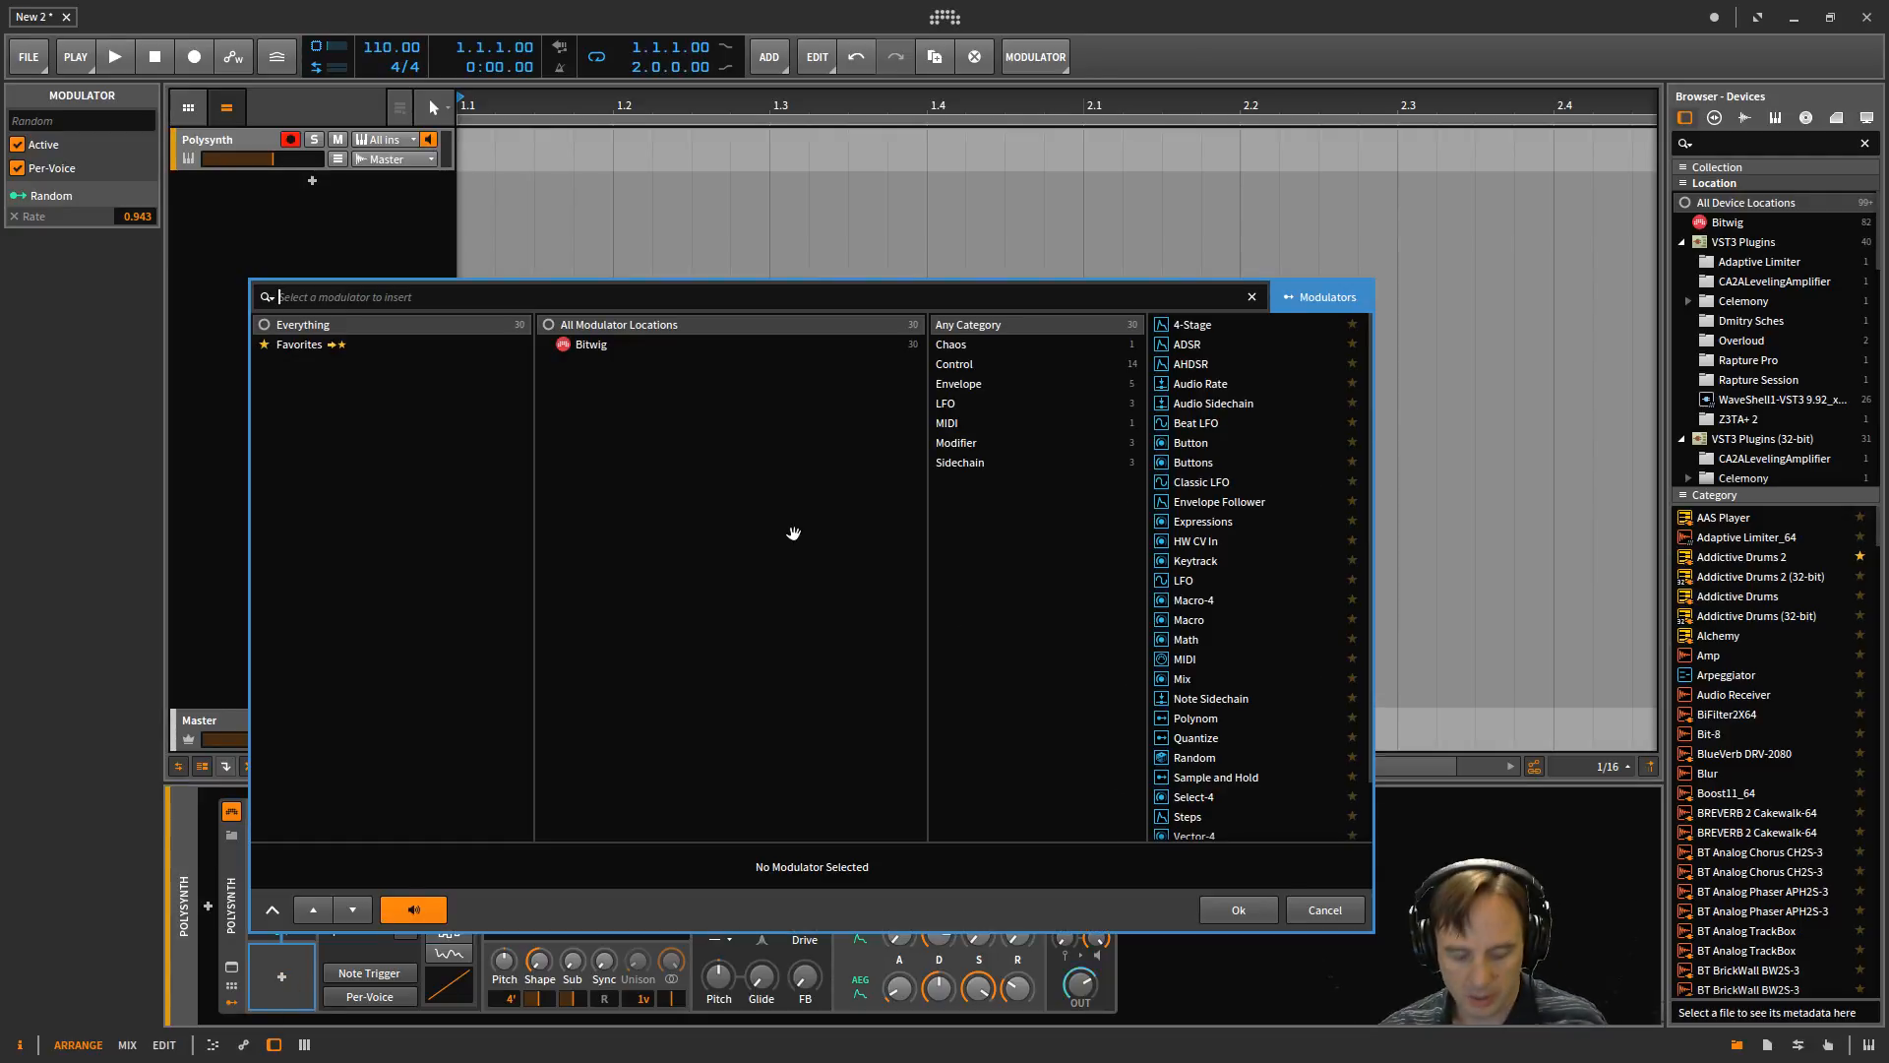
{"action": "type", "text": "stte"}
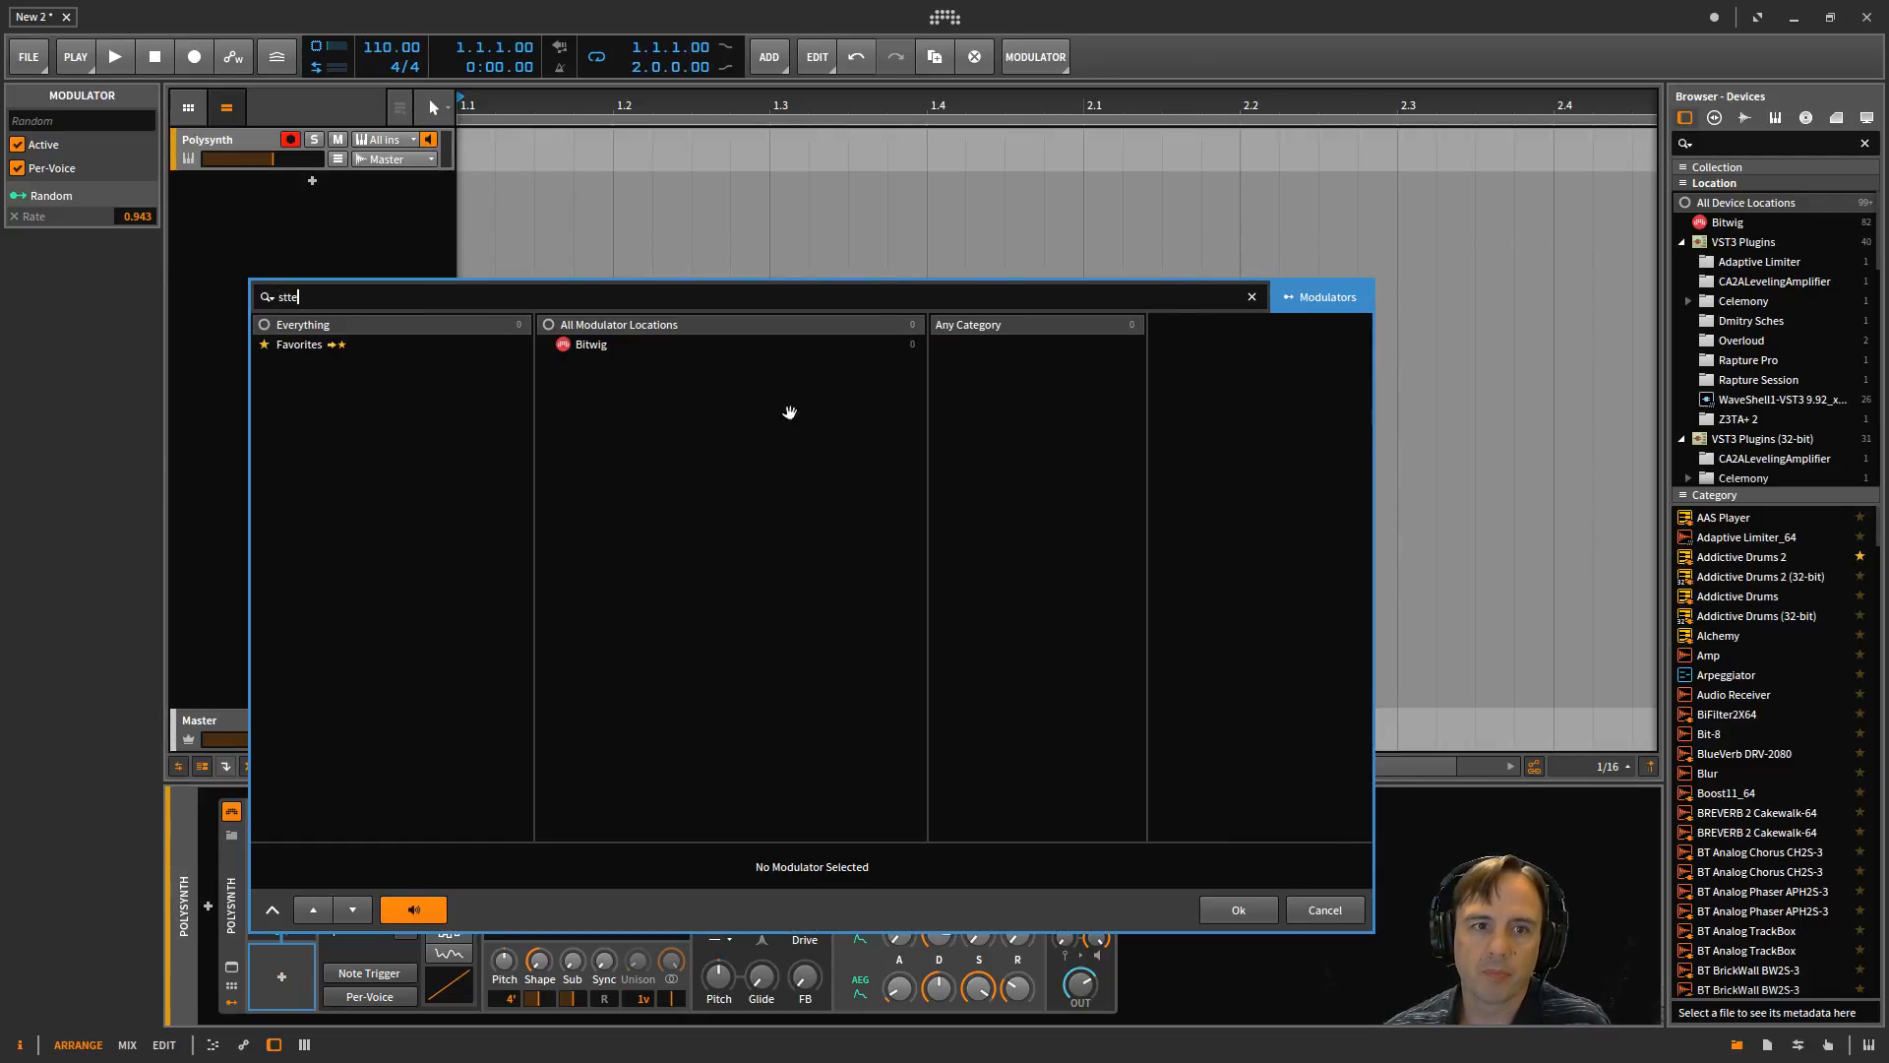
{"action": "key", "text": "BackSpace"}
{"action": "key", "text": "BackSpace"}
{"action": "type", "text": "e"}
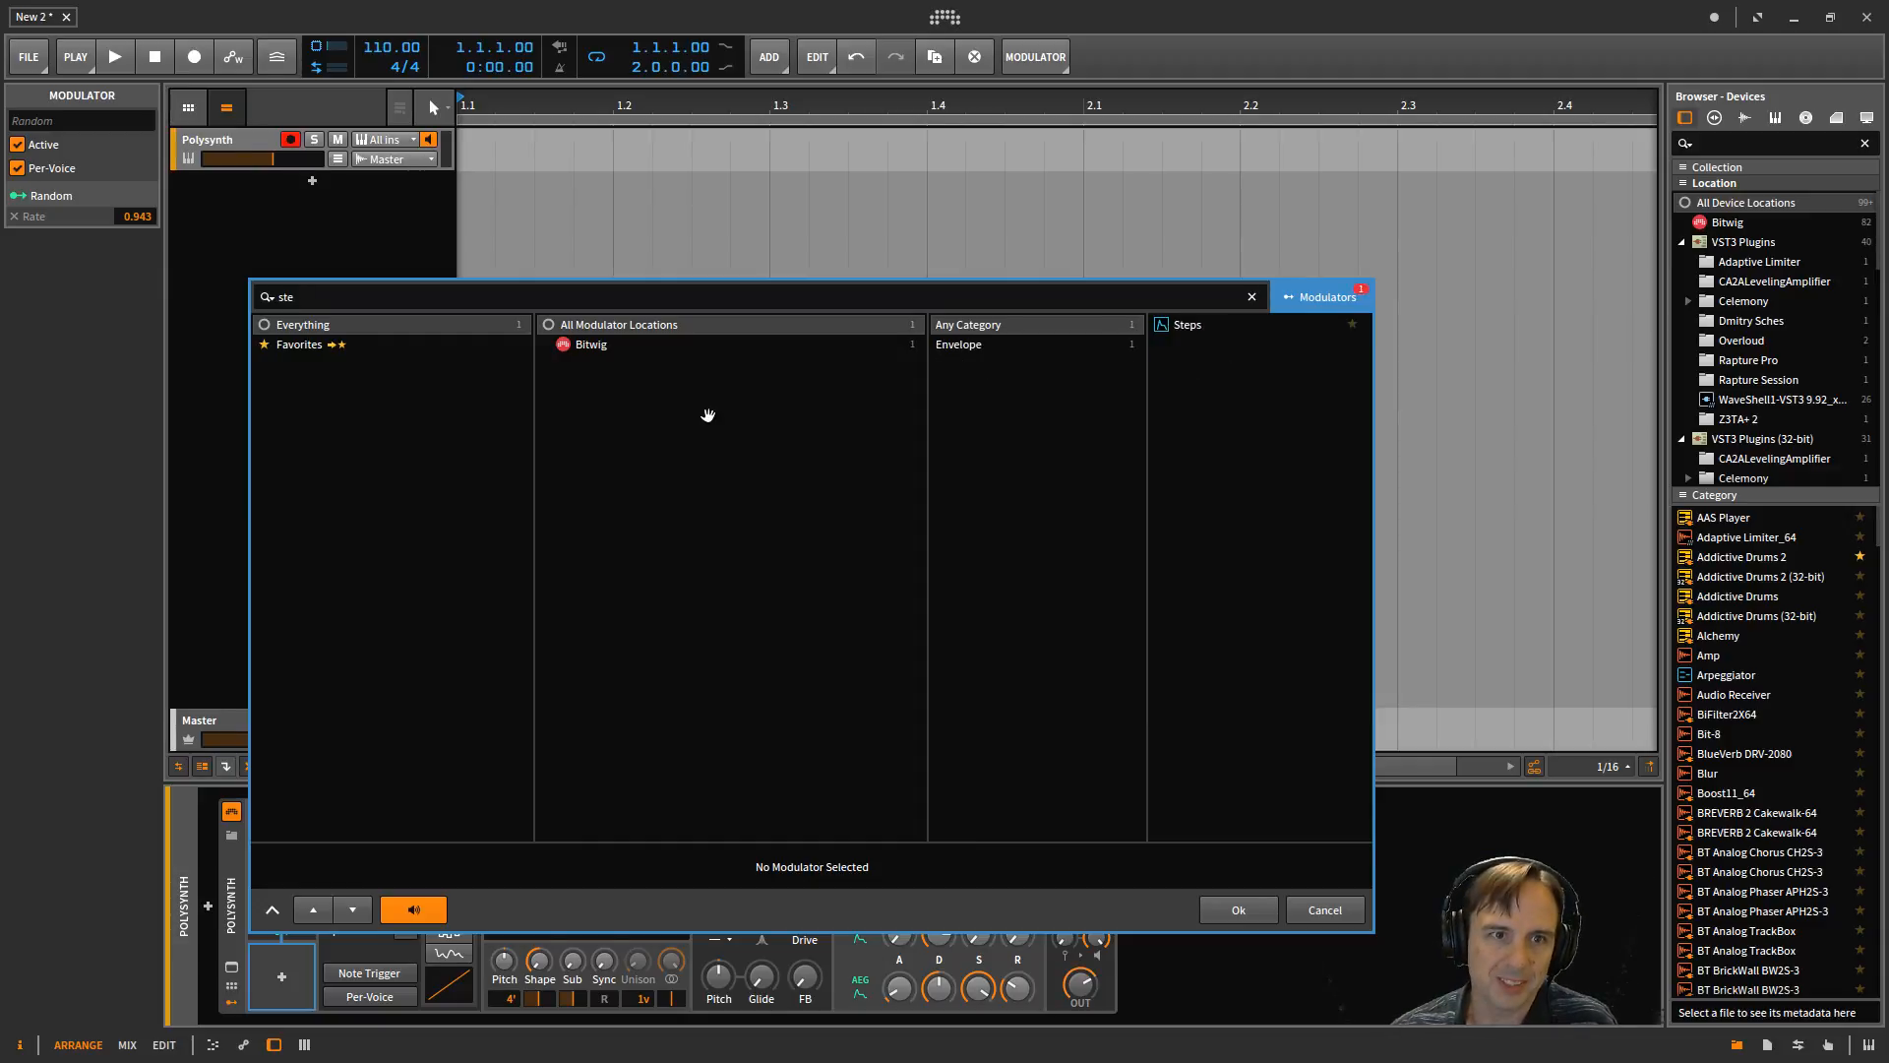
{"action": "left_click", "coordinate": [1188, 324]}
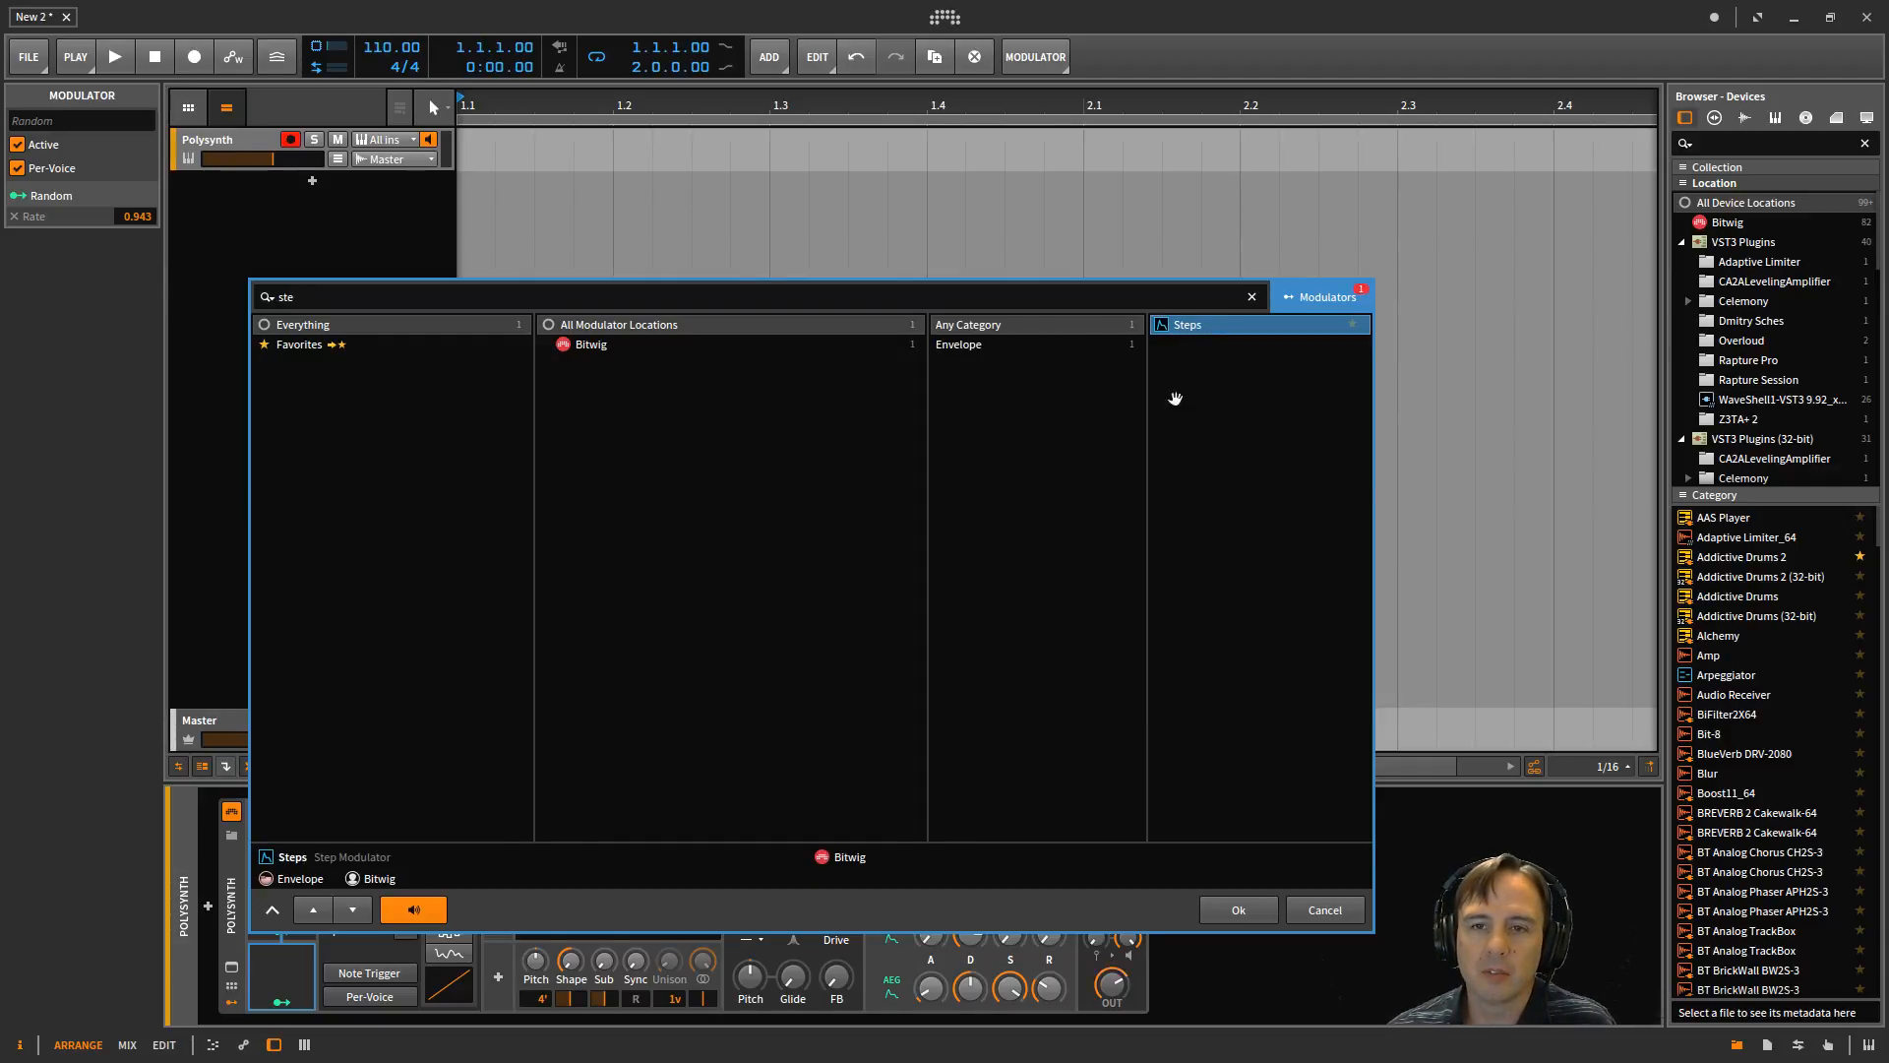
{"action": "left_click", "coordinate": [1239, 909]}
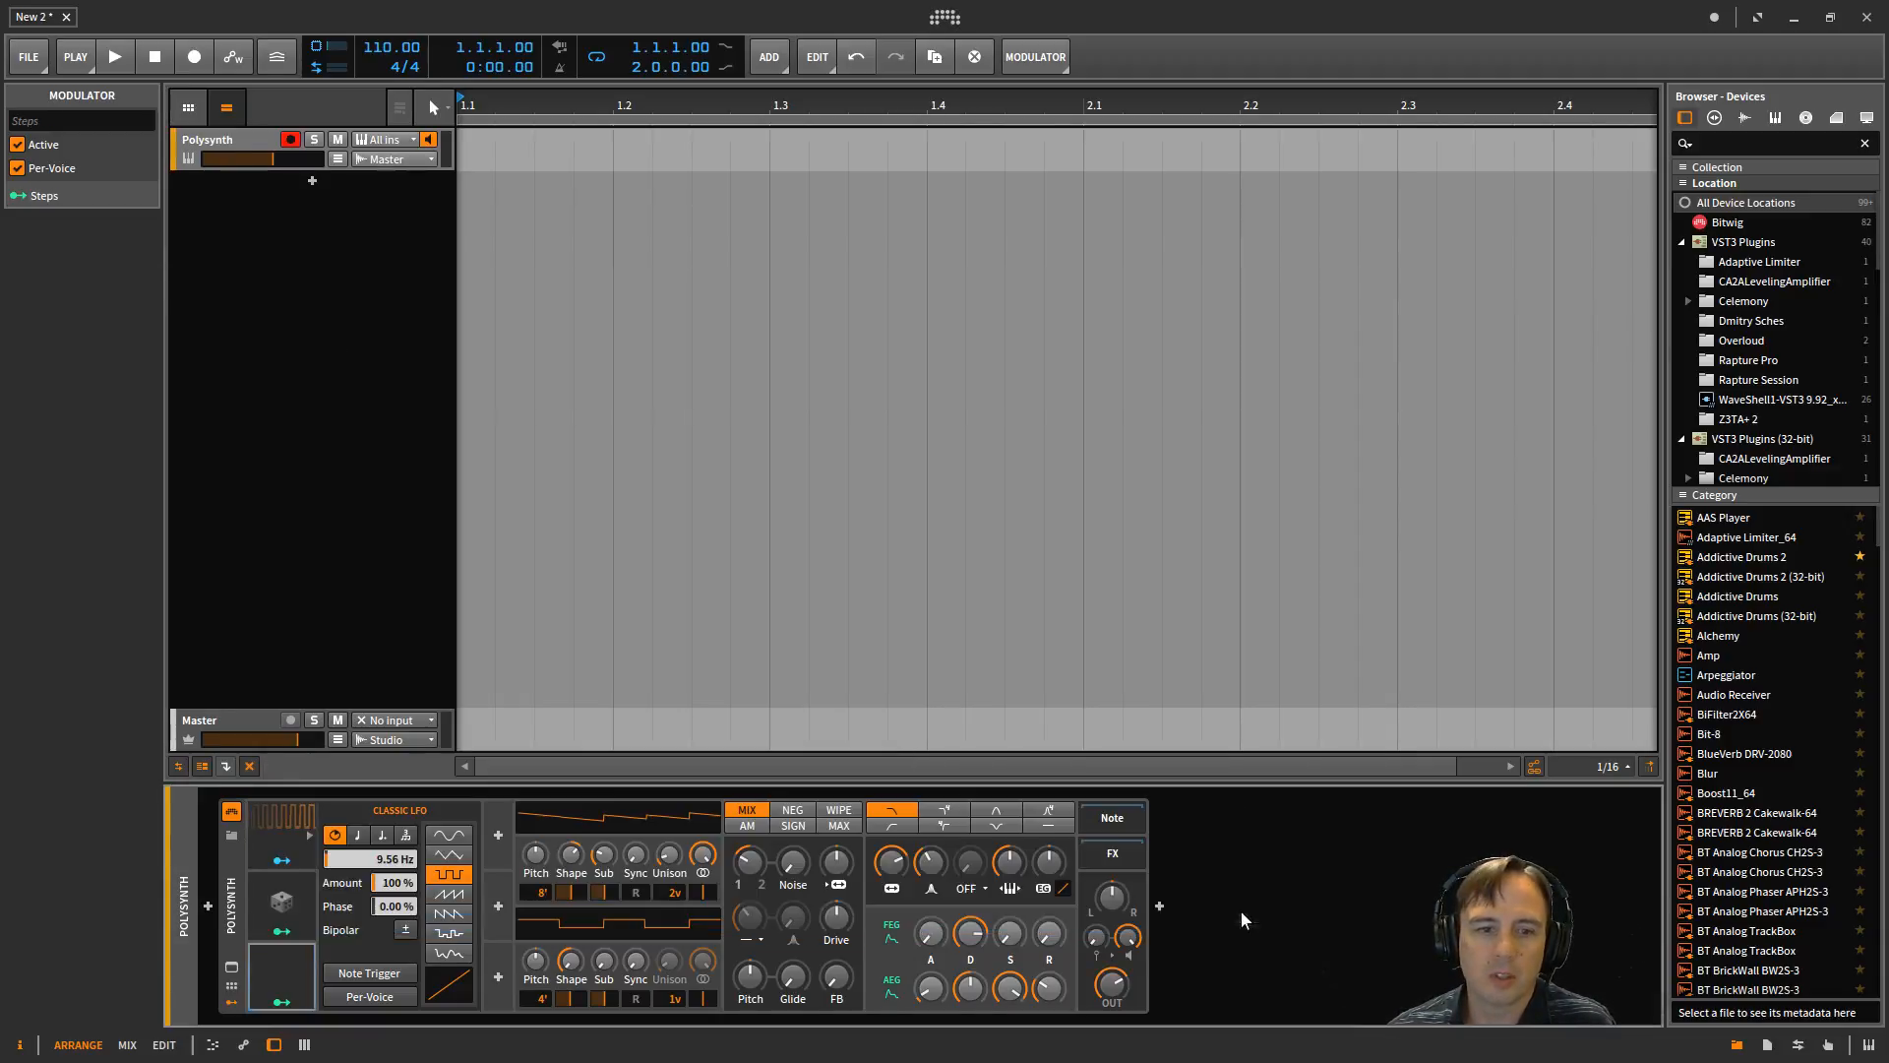
Expand the Steps modulator and draw an irregular pattern of positive values of varying heights, with gaps, across its 16 steps.
{"action": "left_click", "coordinate": [311, 976]}
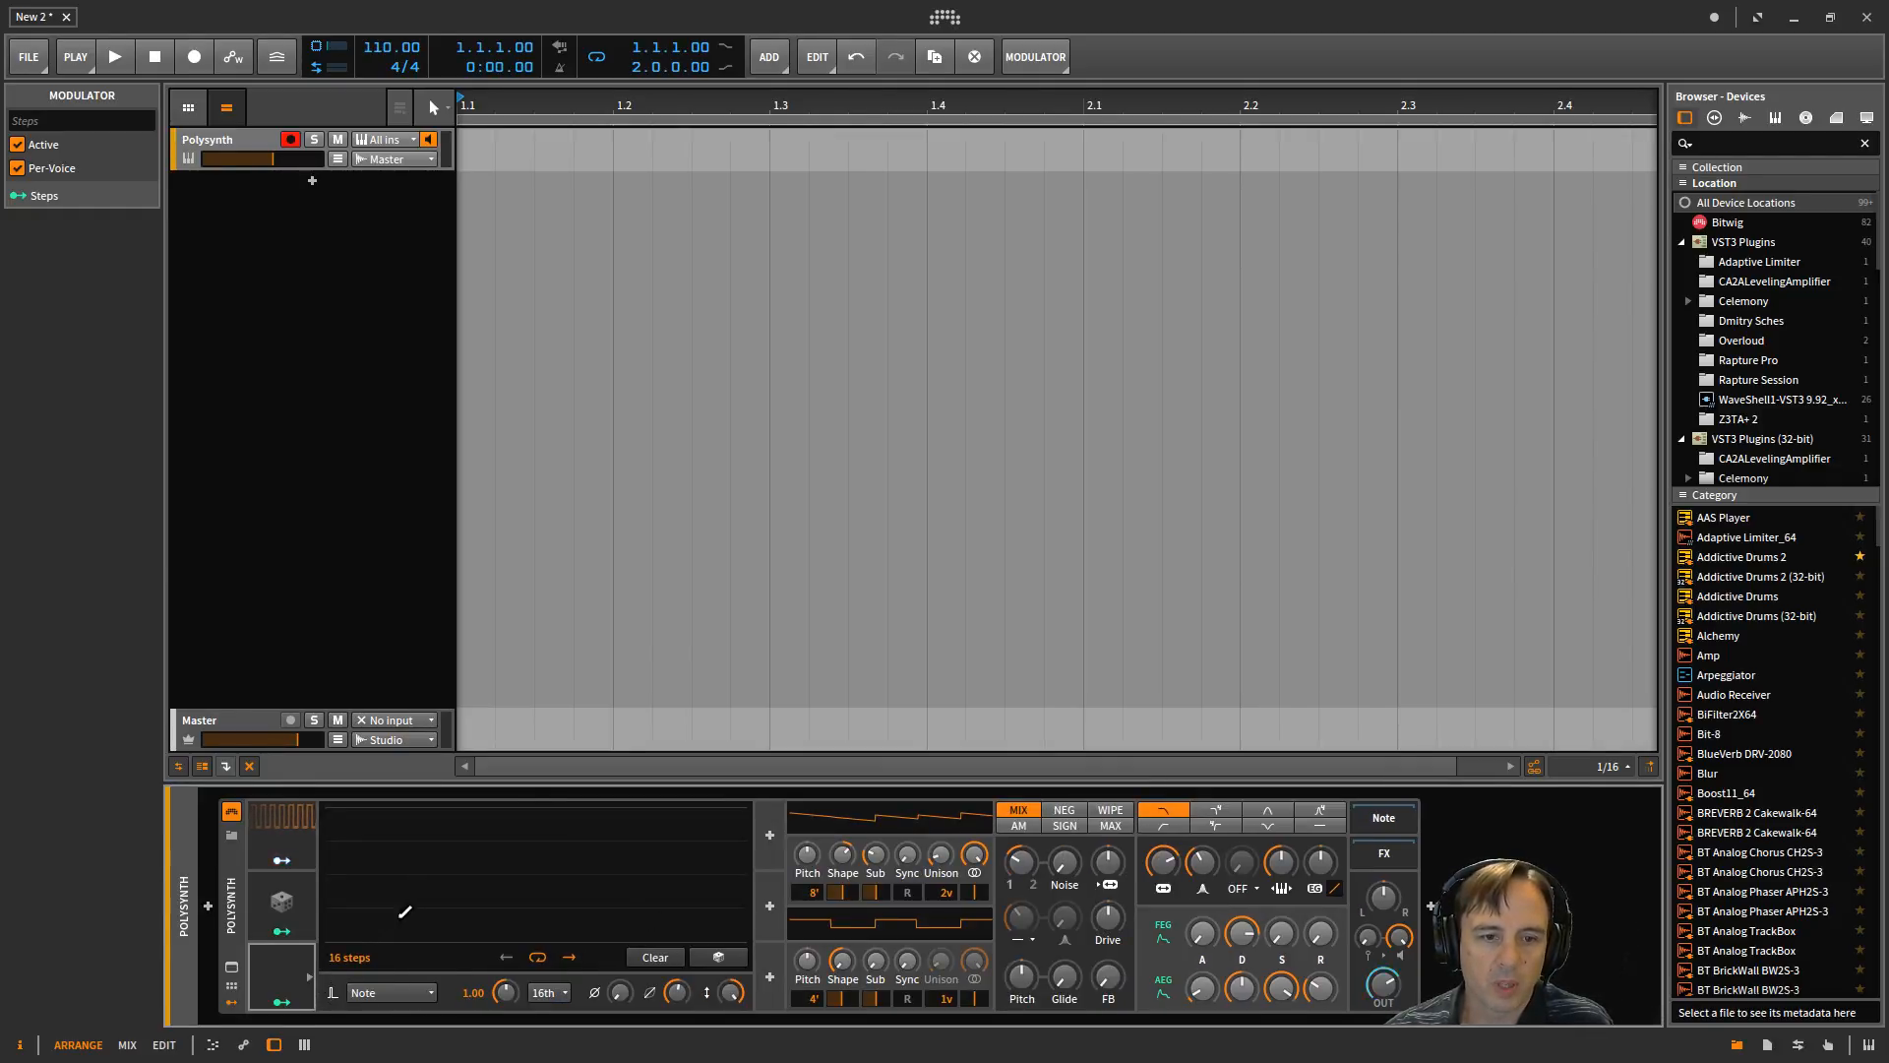
{"action": "left_click_drag", "start_coordinate": [331, 931], "coordinate": [351, 854]}
{"action": "left_click", "coordinate": [399, 836]}
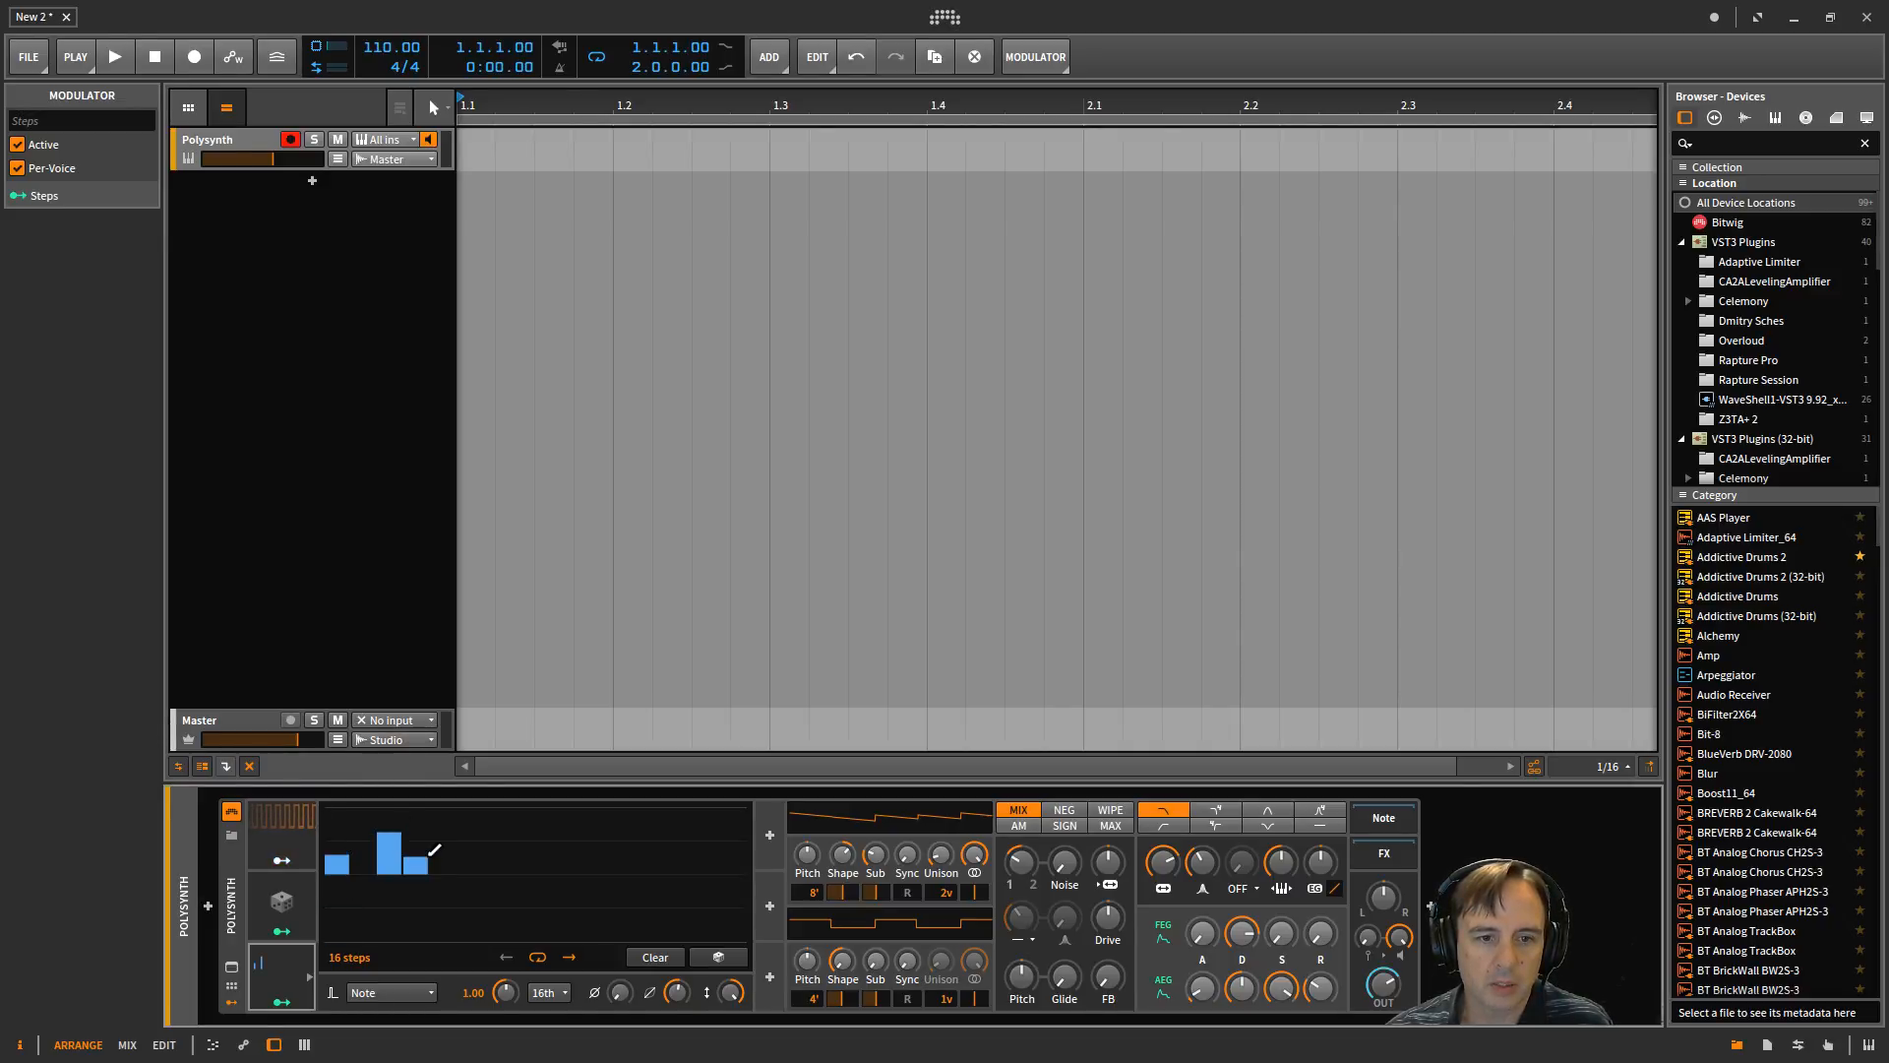
{"action": "left_click_drag", "start_coordinate": [469, 866], "coordinate": [476, 823]}
{"action": "left_click", "coordinate": [527, 856]}
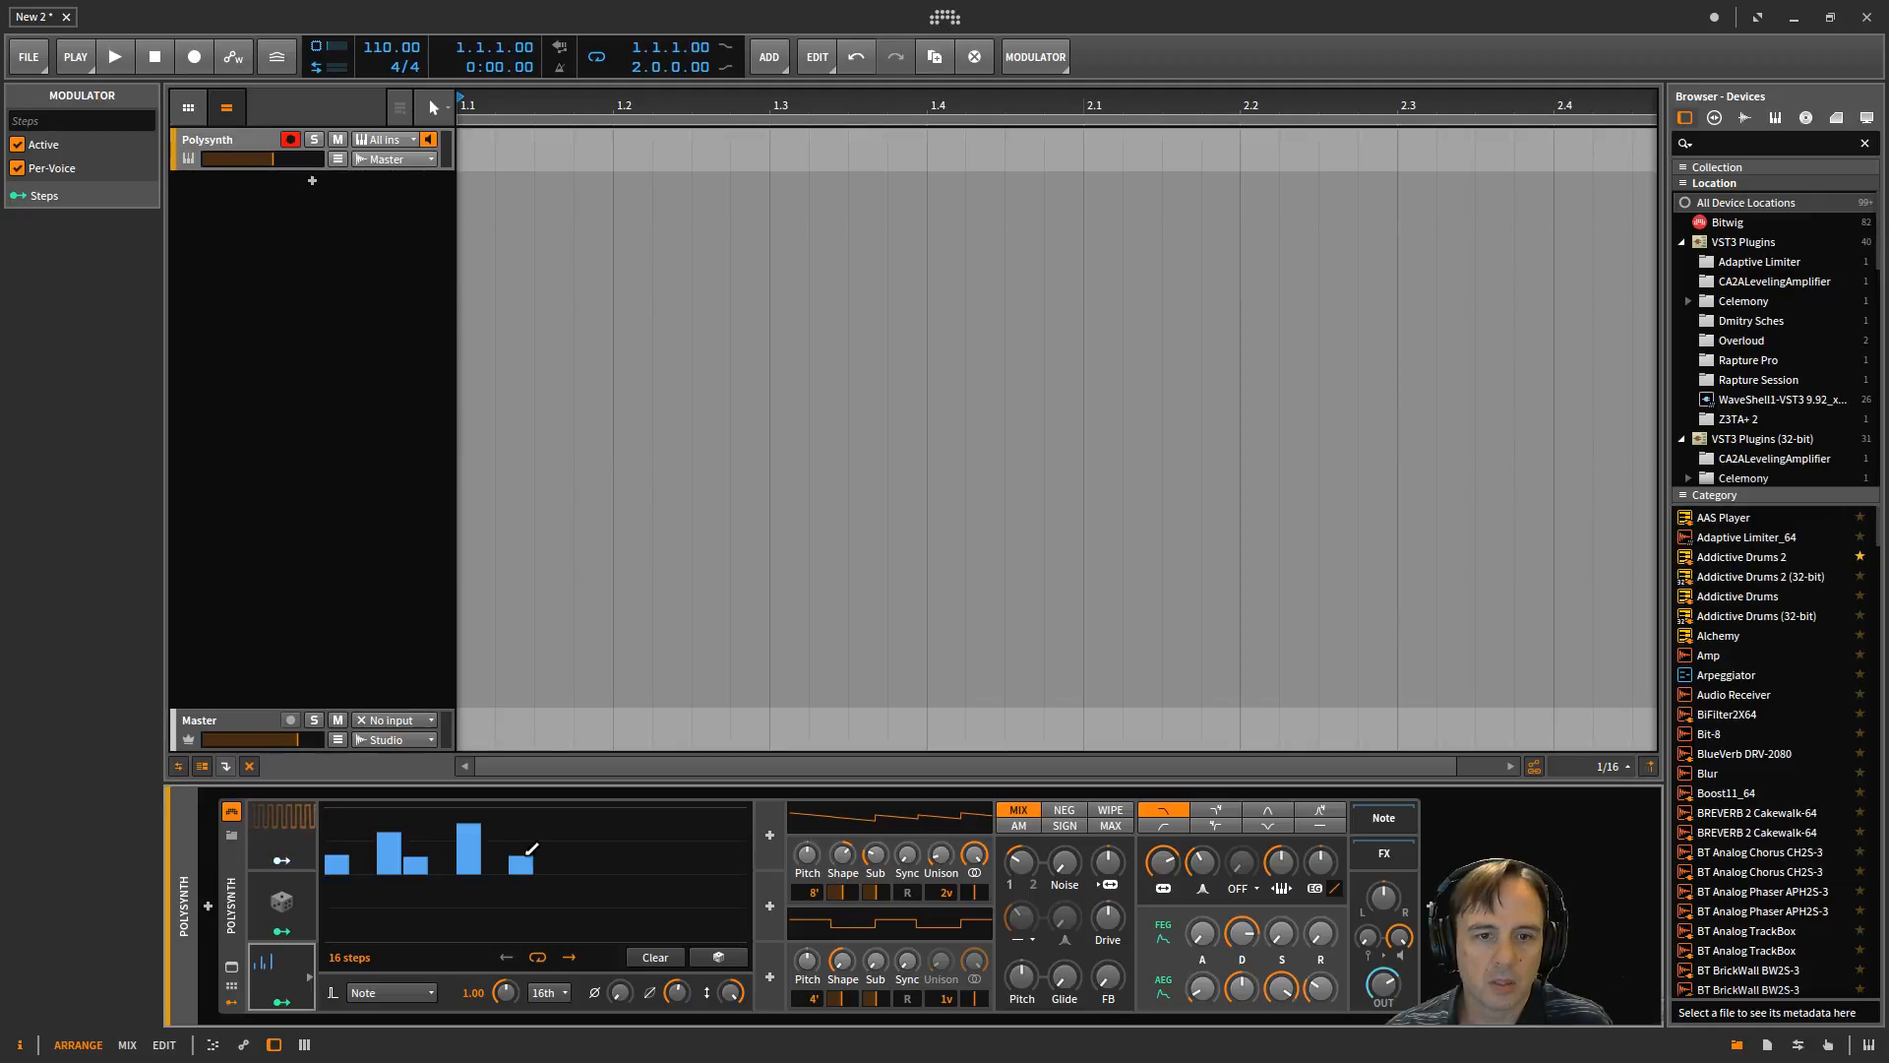
{"action": "left_click_drag", "start_coordinate": [565, 871], "coordinate": [576, 807]}
{"action": "mouse_move", "coordinate": [624, 872]}
{"action": "left_mouse_down"}
{"action": "mouse_move", "coordinate": [637, 836]}
{"action": "mouse_move", "coordinate": [670, 856]}
{"action": "mouse_move", "coordinate": [712, 813]}
{"action": "left_mouse_up"}
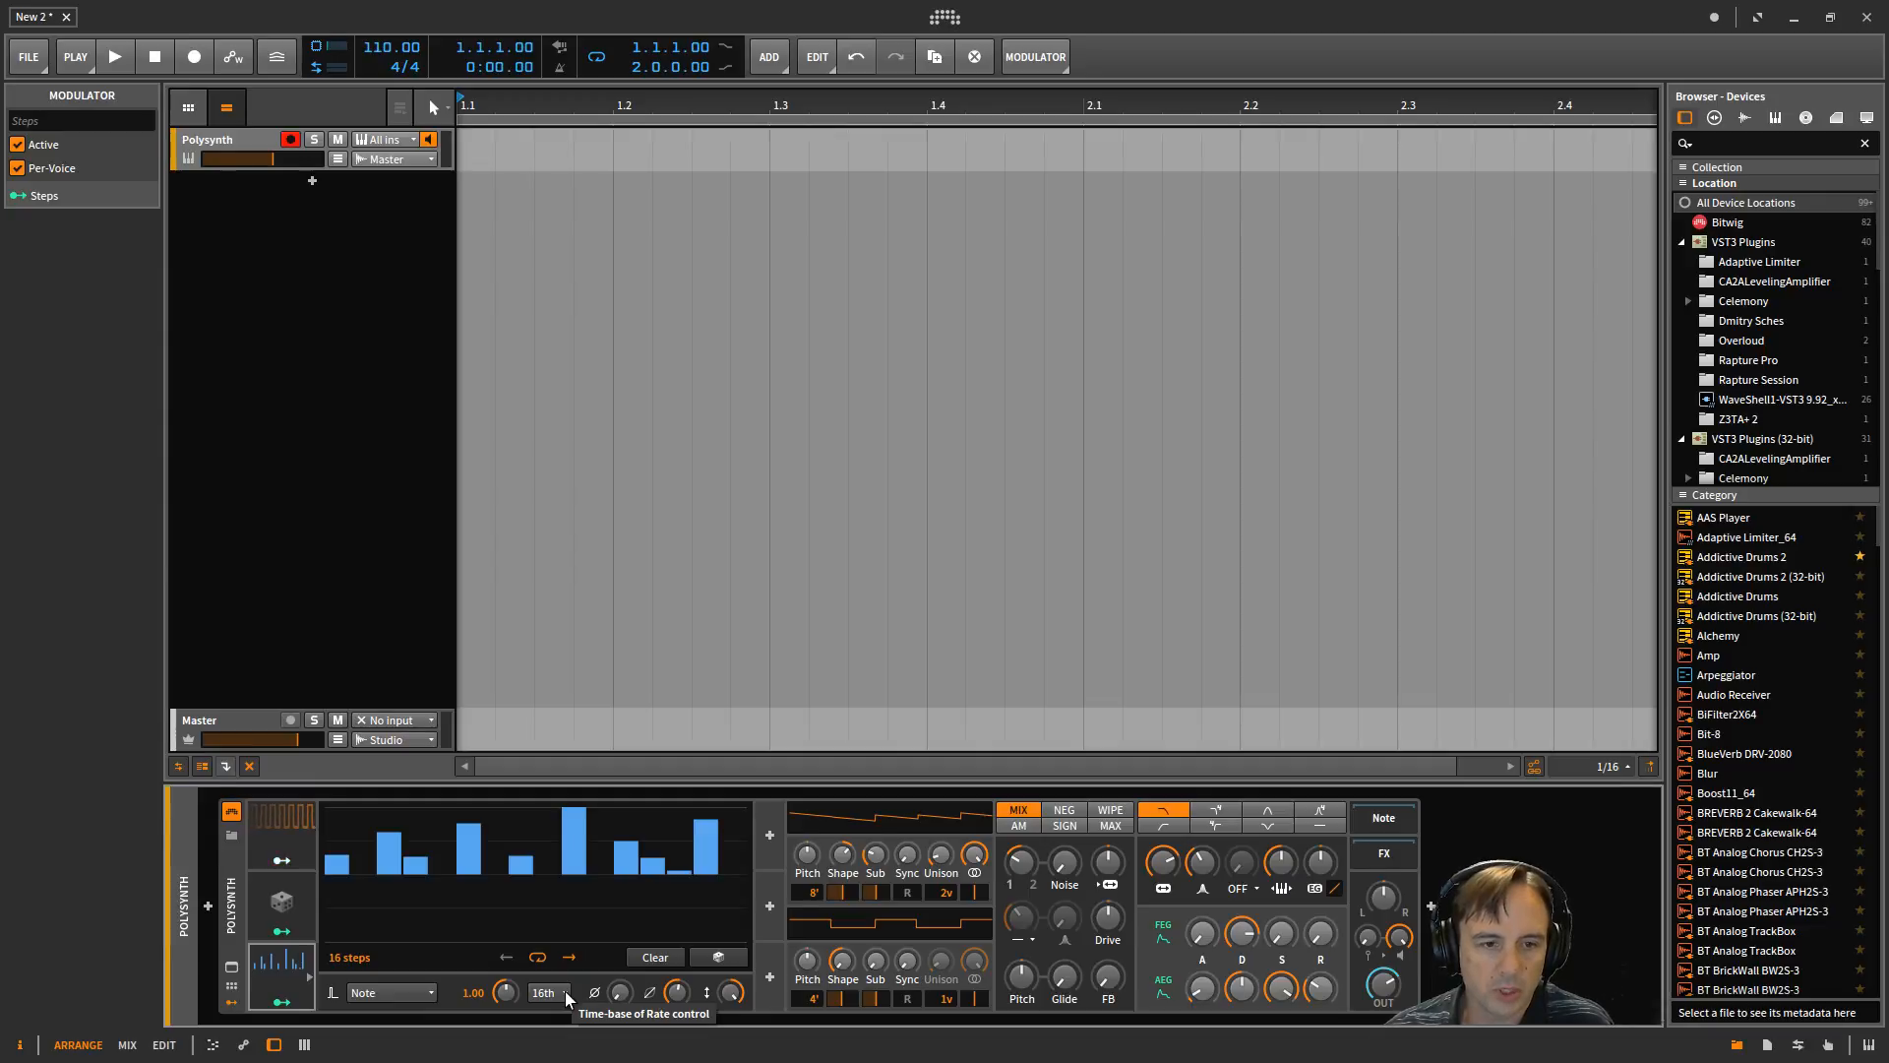
Set the Steps modulator's trigger mode to Note/Random and the Classic LFO's amount to 0 %.
{"action": "left_click", "coordinate": [428, 992]}
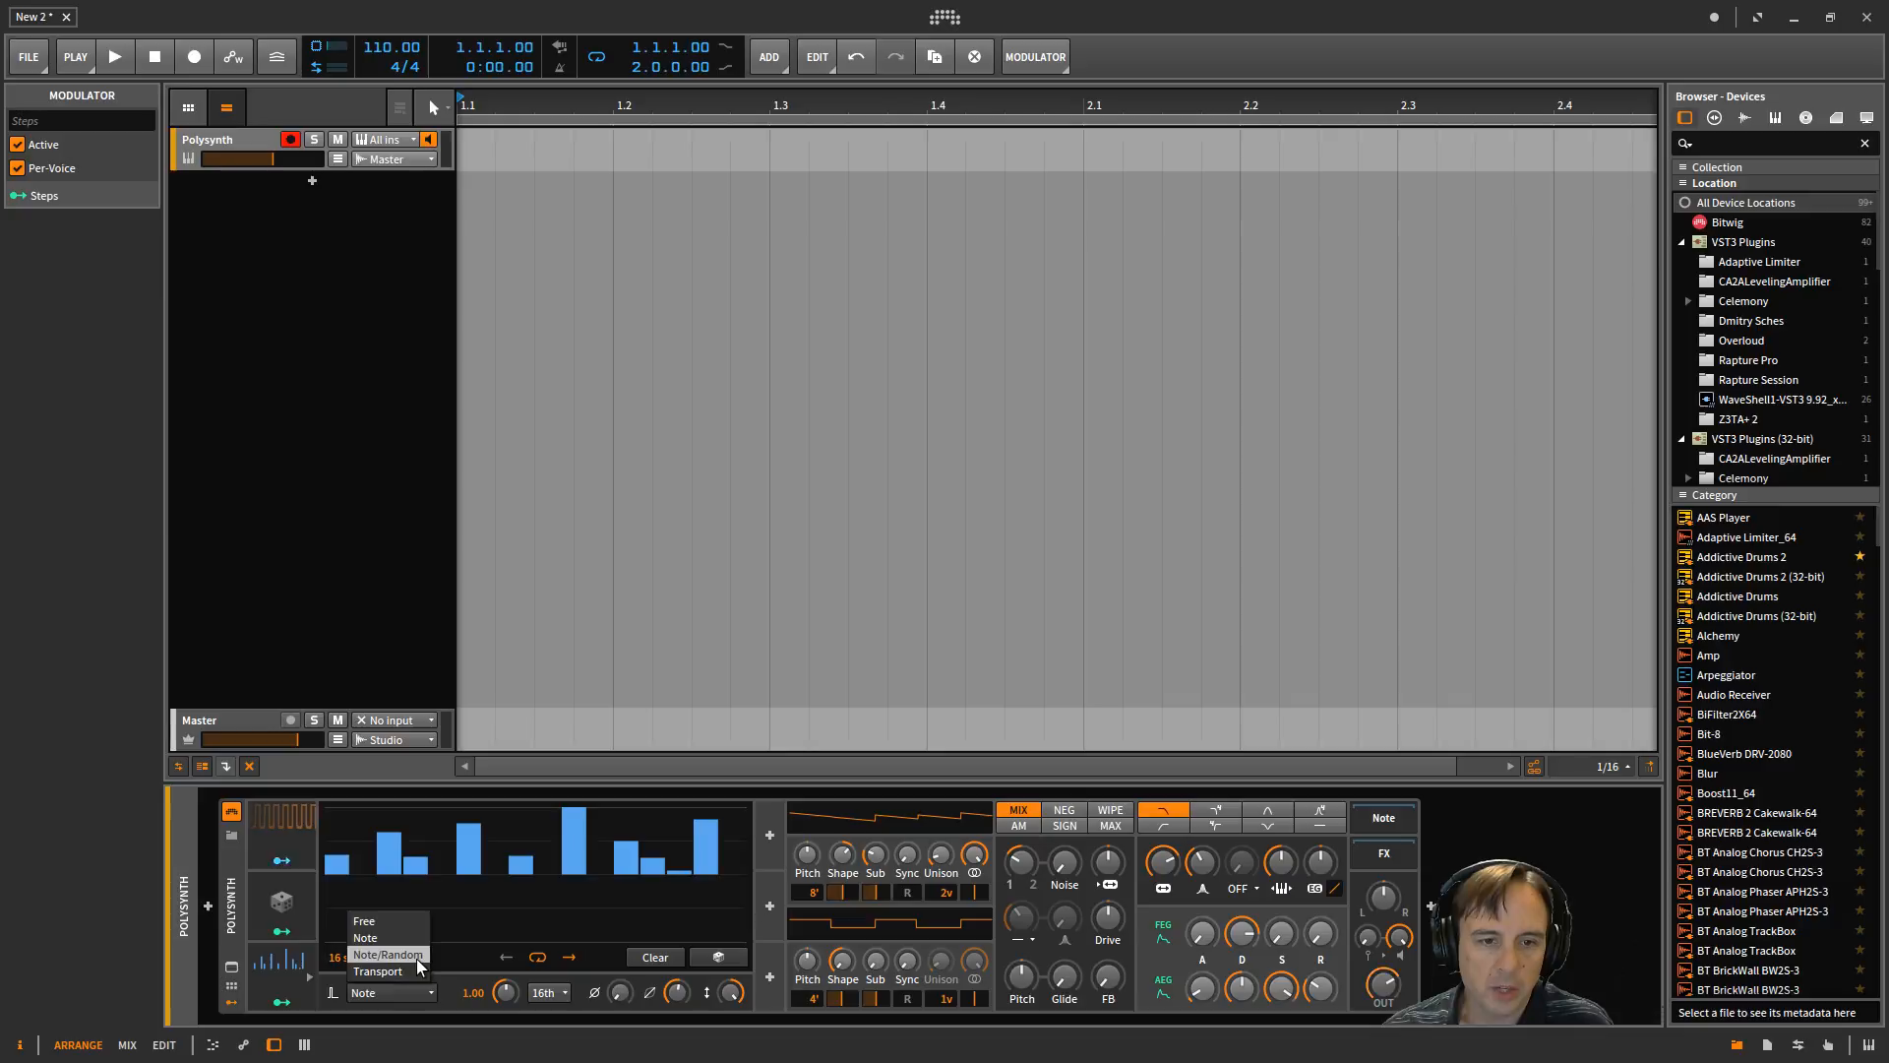
{"action": "left_click", "coordinate": [416, 959]}
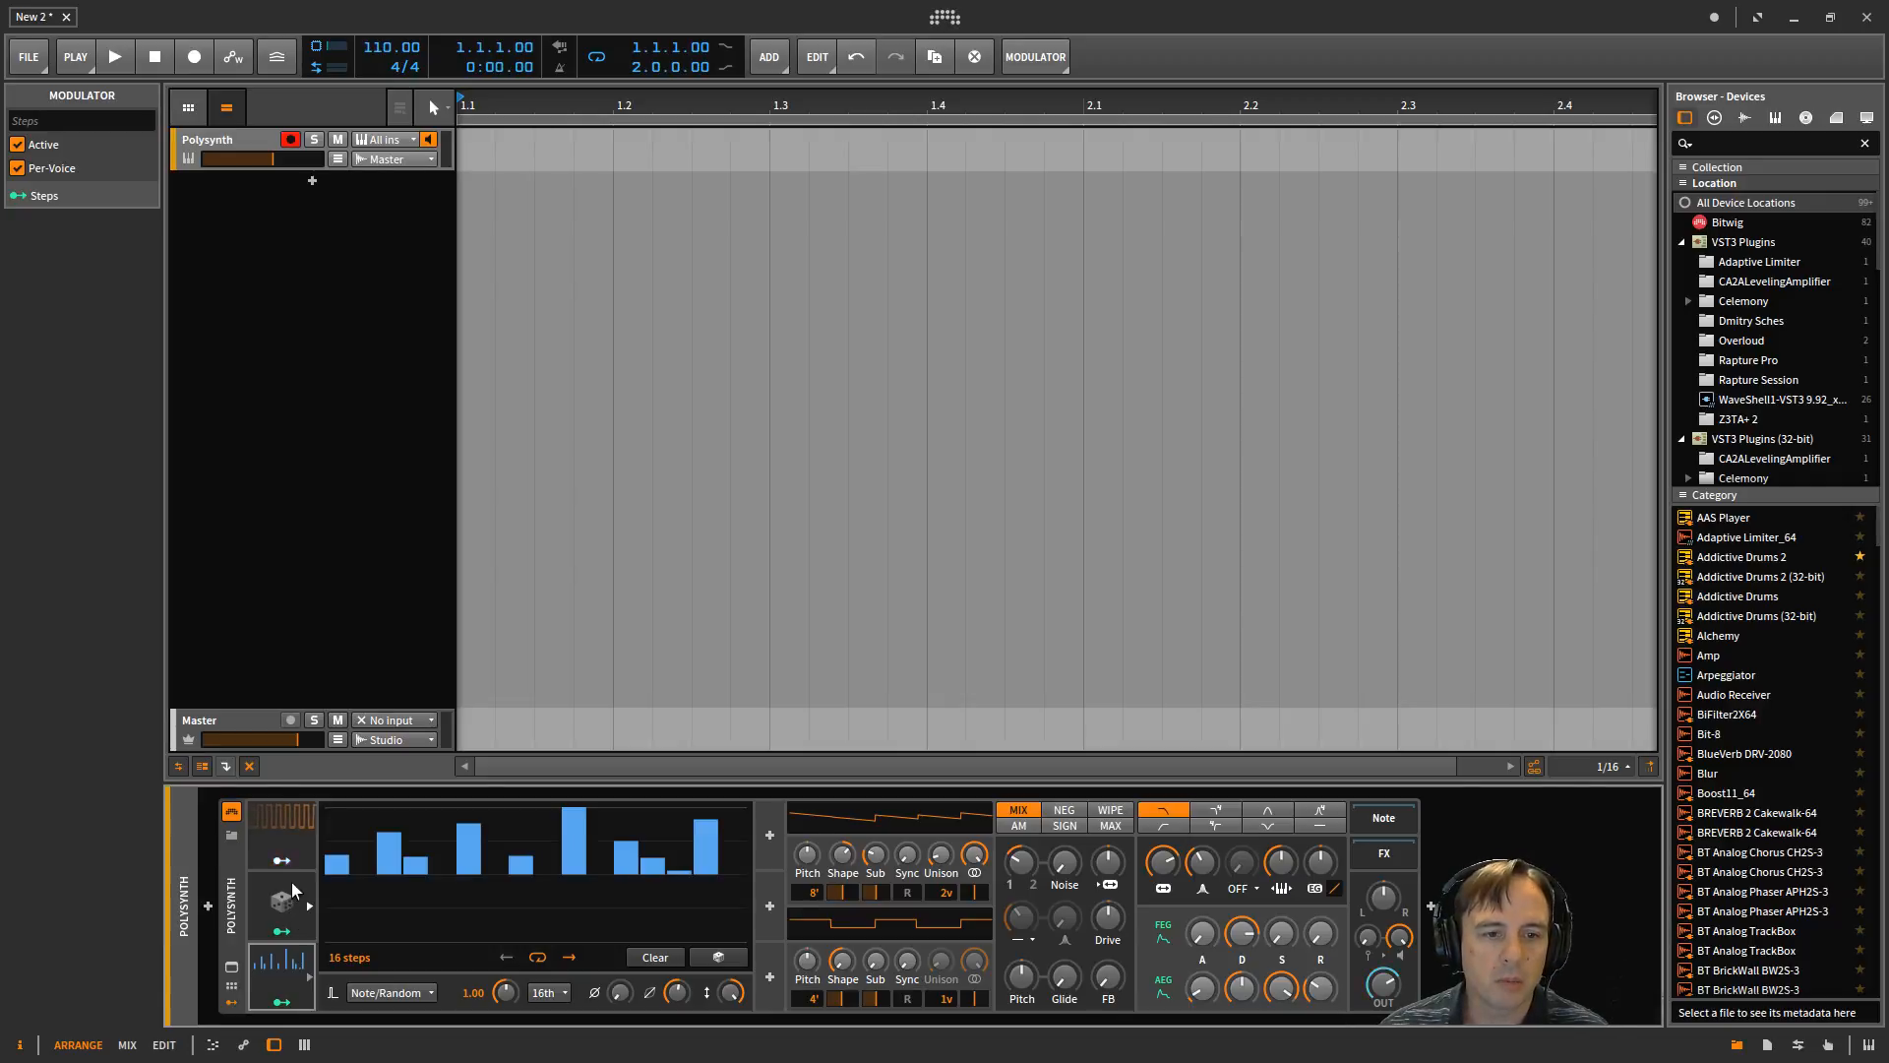
{"action": "left_click", "coordinate": [310, 831]}
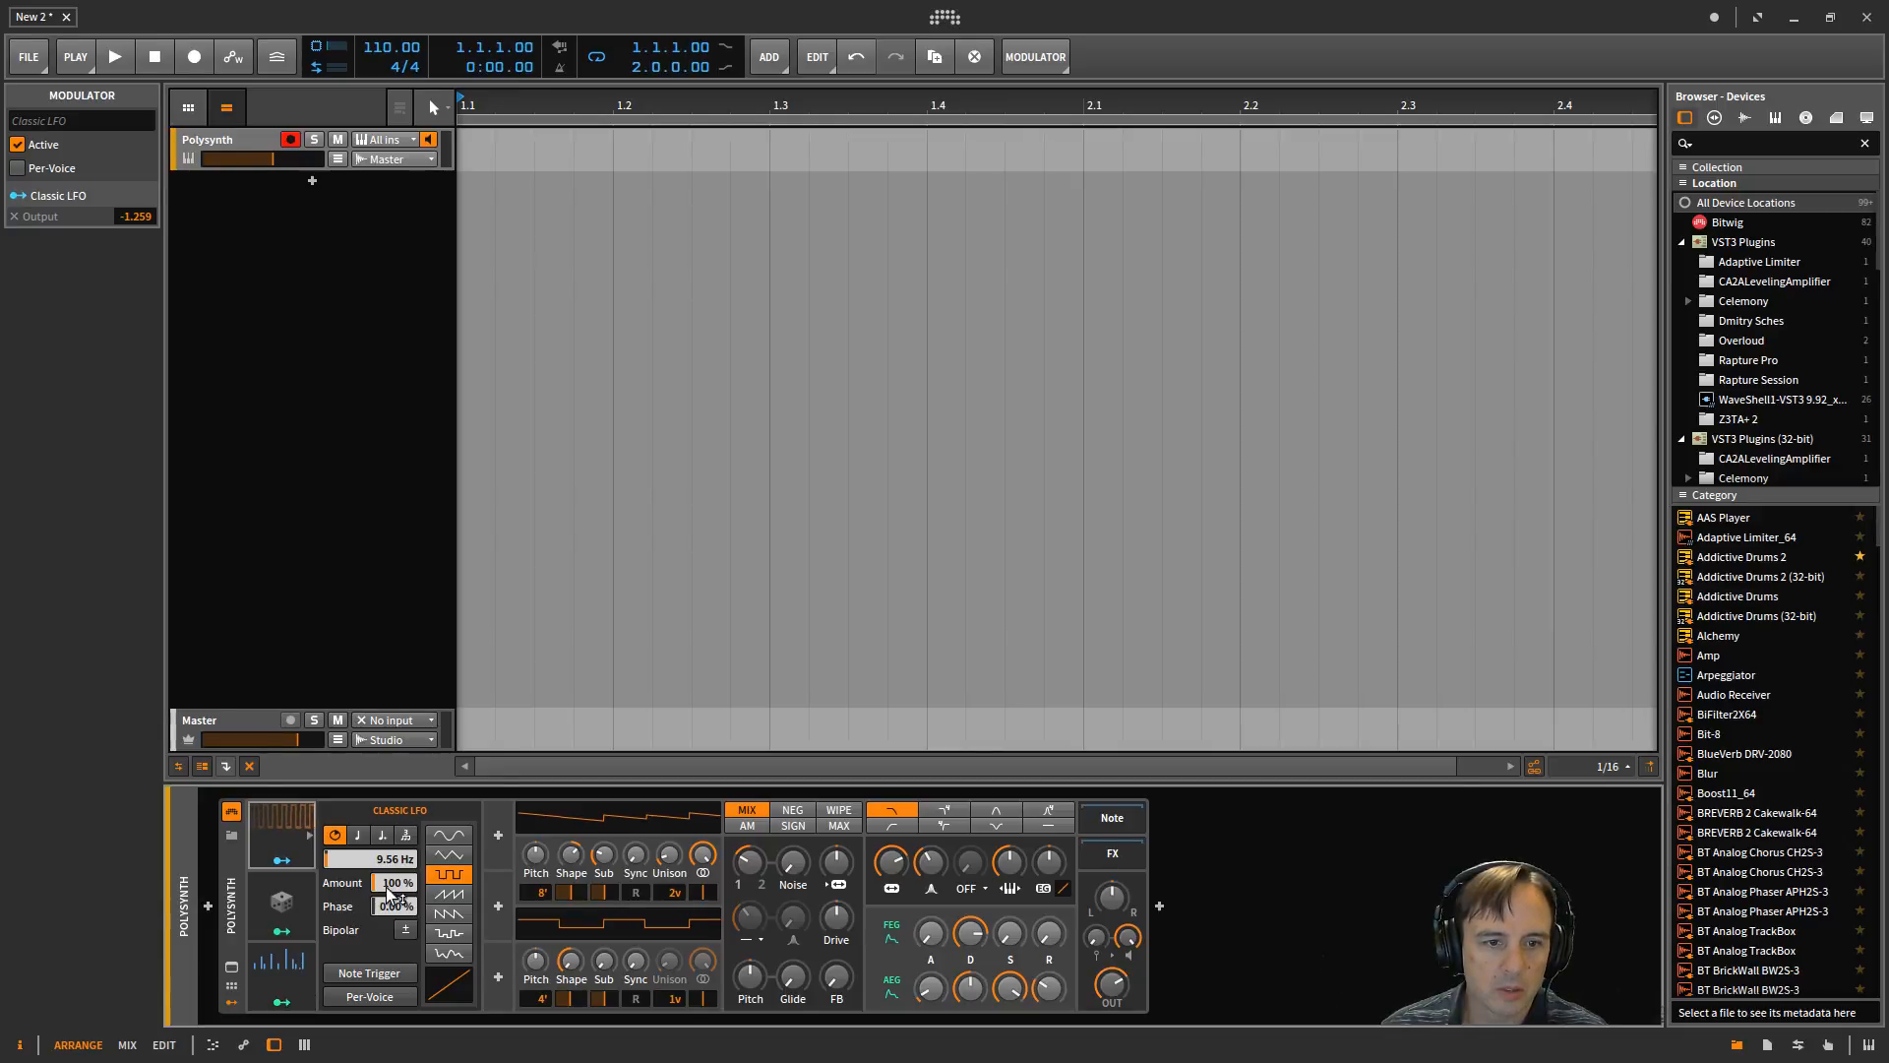
{"action": "left_click_drag", "start_coordinate": [399, 881], "coordinate": [400, 989]}
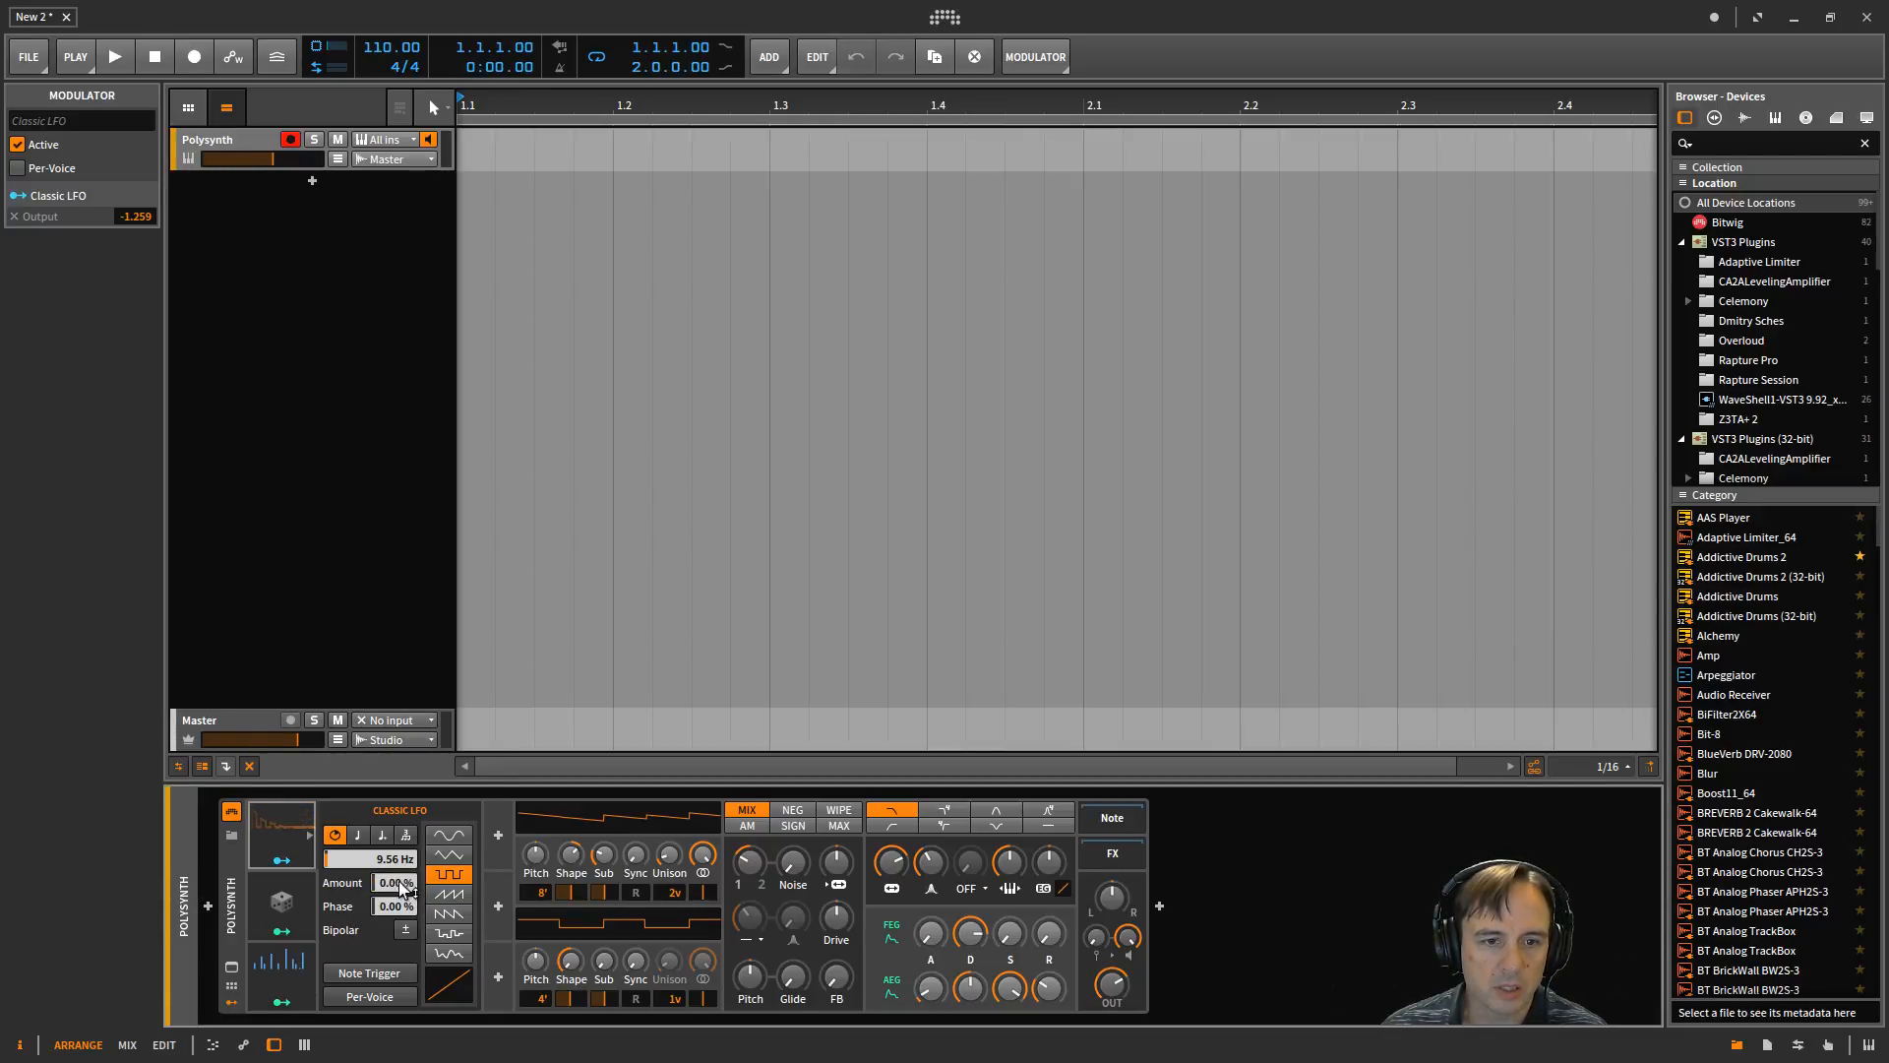
Map the Steps modulator to the Classic LFO's amount with a modulation depth of 1.000.
{"action": "left_click", "coordinate": [289, 1004]}
{"action": "left_click_drag", "start_coordinate": [400, 883], "coordinate": [400, 778]}
{"action": "left_click", "coordinate": [284, 1002]}
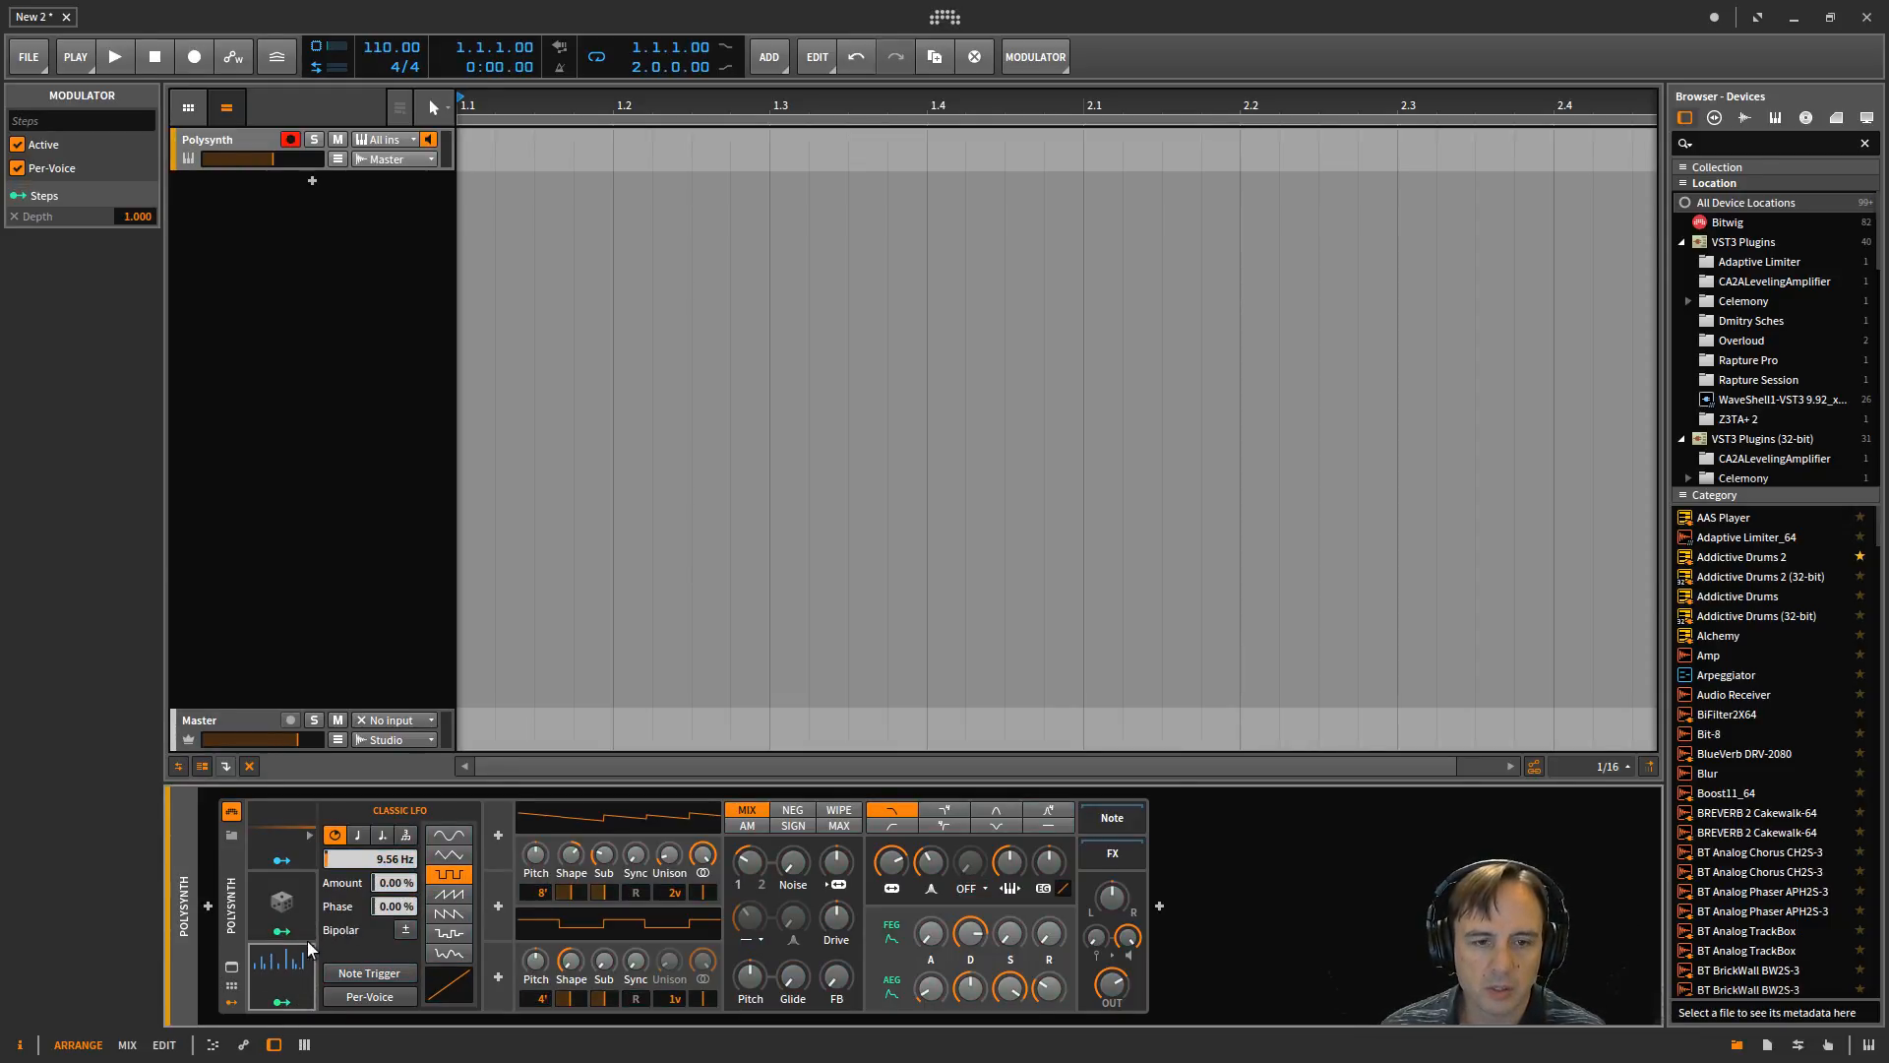
Expand the Steps modulator and set its rate time-base to dotted 1/16 after trying dotted 1/8.
{"action": "left_click", "coordinate": [309, 978]}
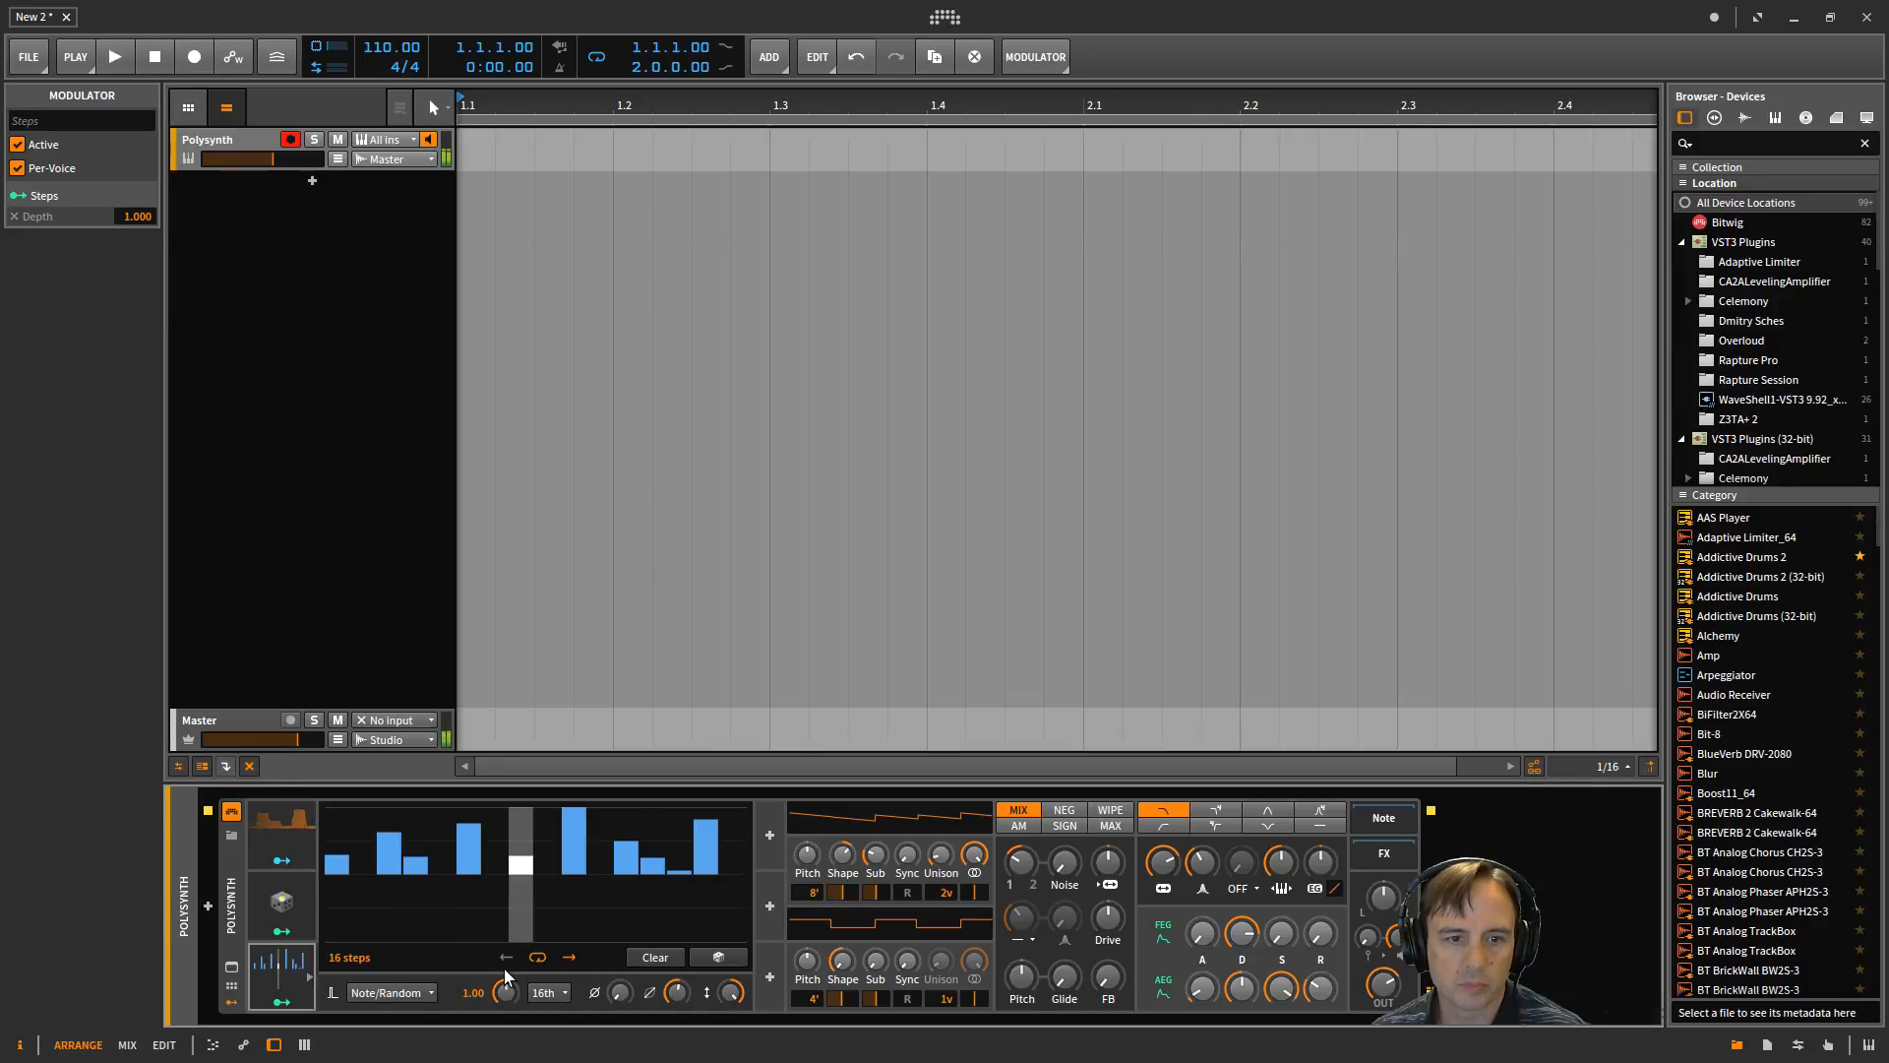
{"action": "left_click", "coordinate": [563, 990]}
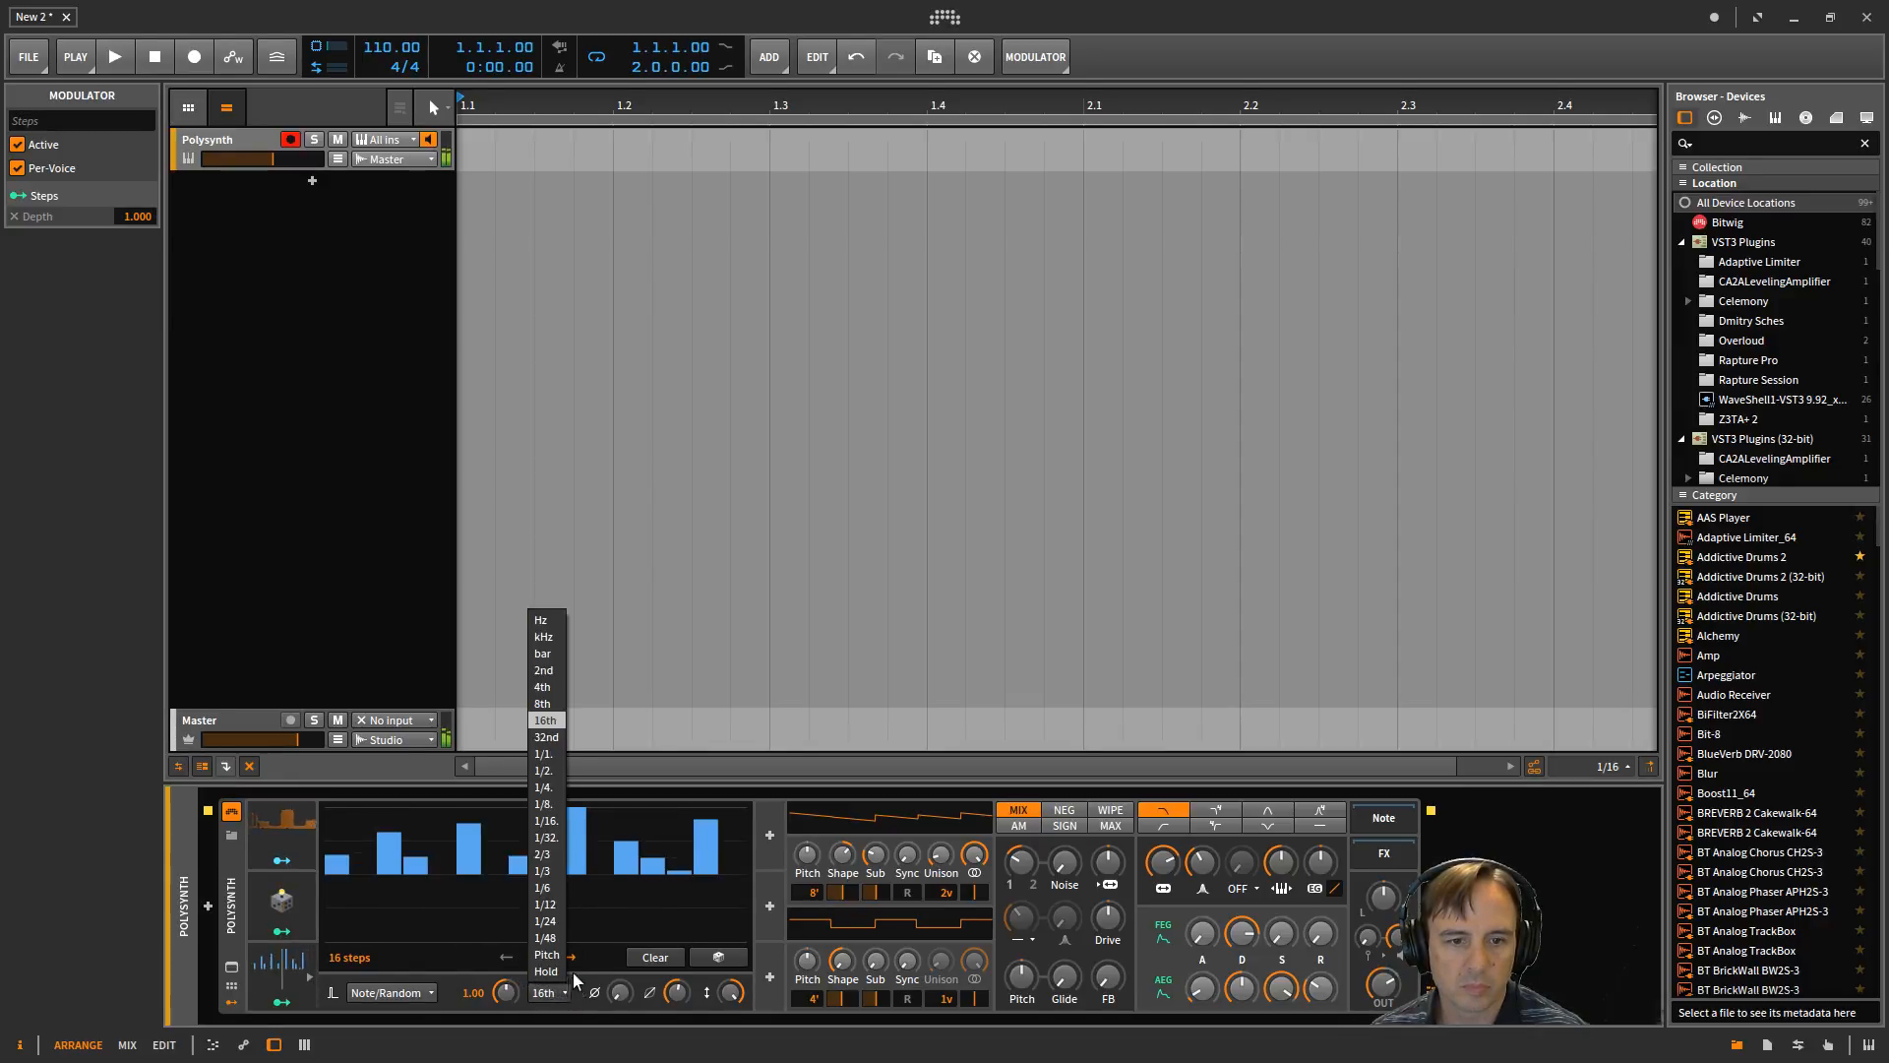
{"action": "left_click", "coordinate": [543, 804]}
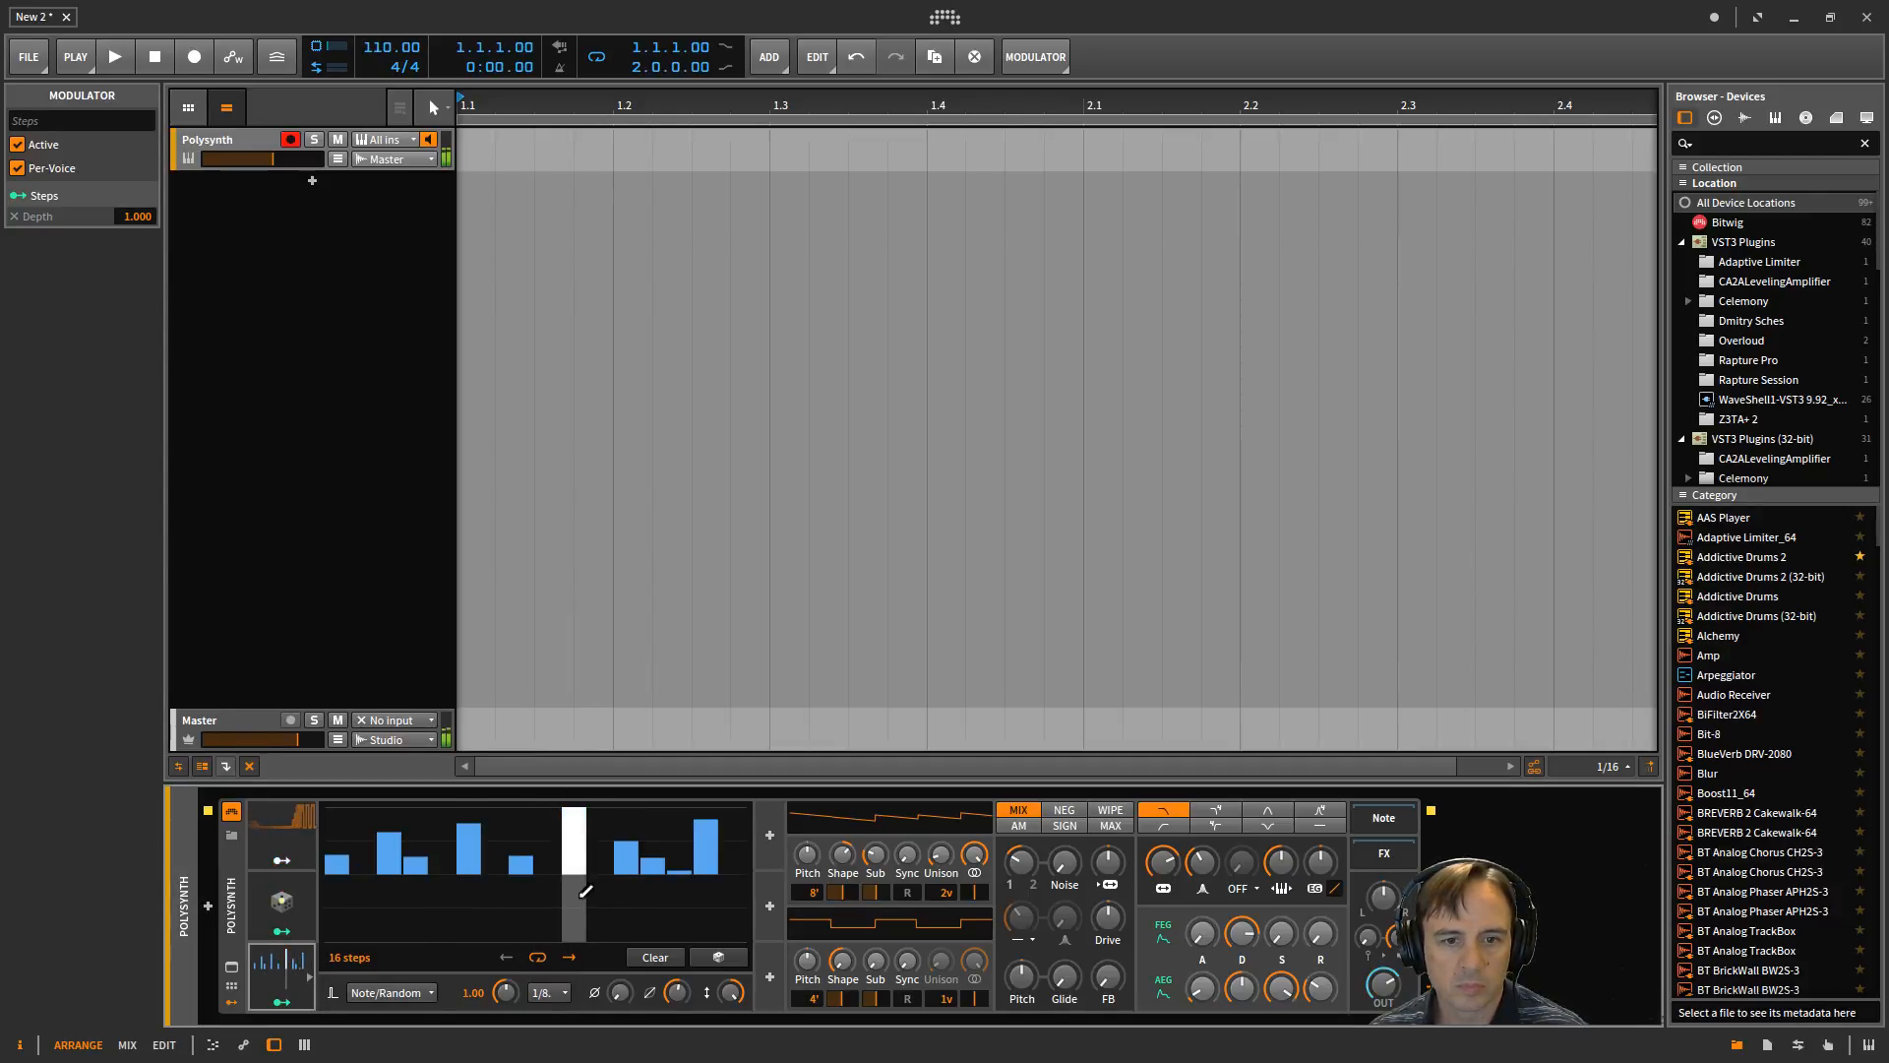
{"action": "left_click", "coordinate": [565, 994]}
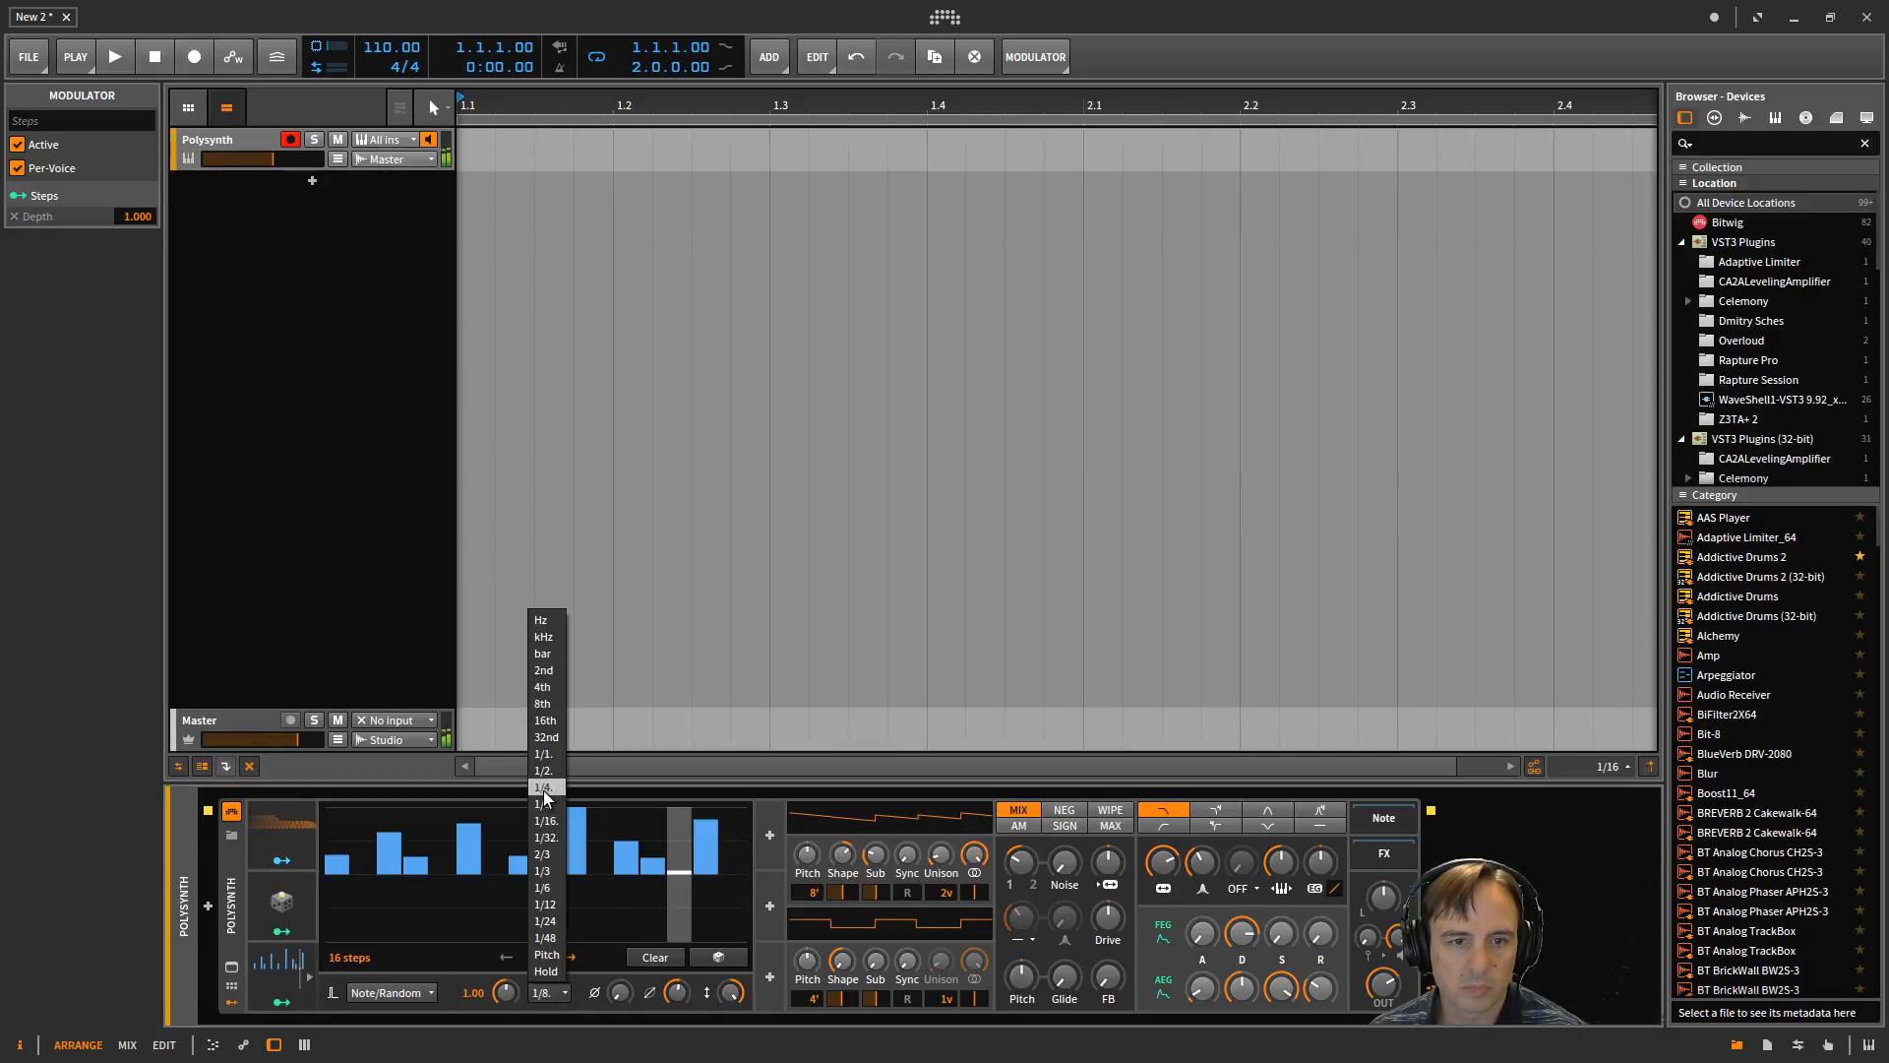
{"action": "left_click", "coordinate": [546, 821]}
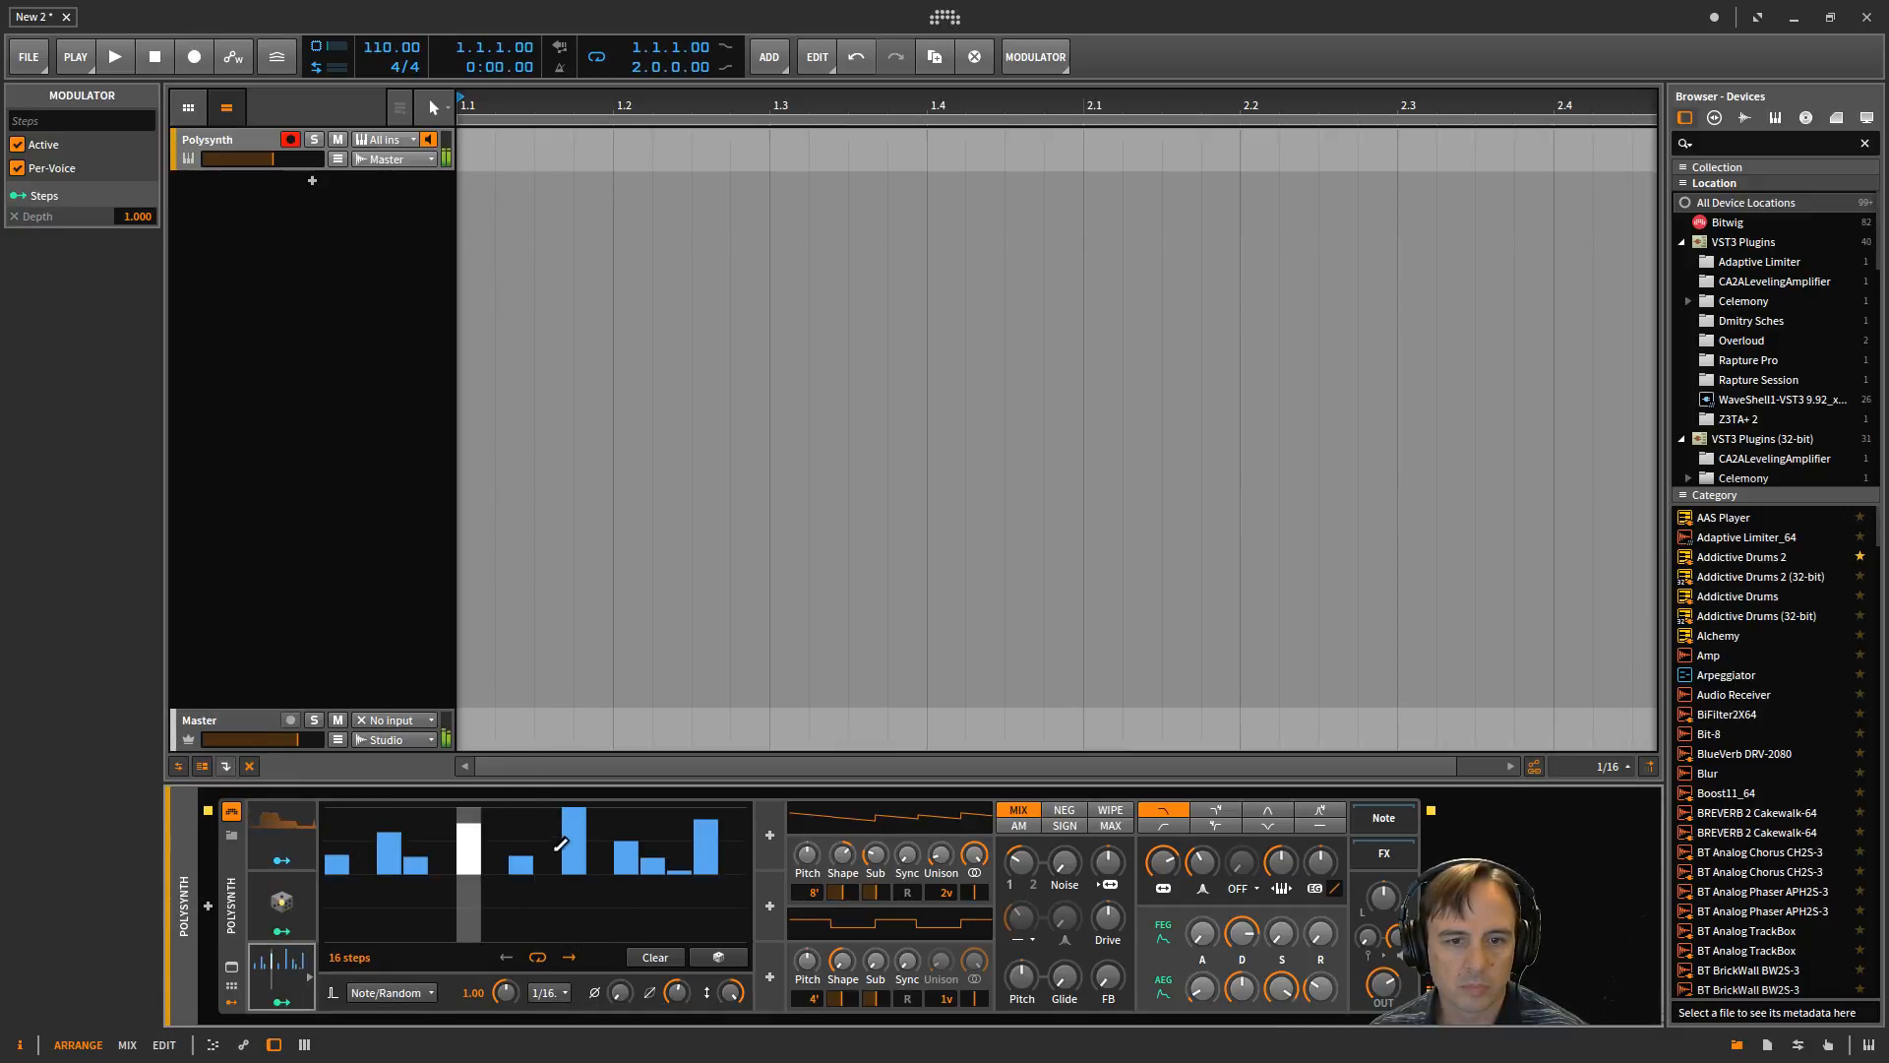
Redraw the Steps pattern with clearly lower values on steps 3 and 10 and a slightly lower value on step 6.
{"action": "left_click", "coordinate": [389, 856]}
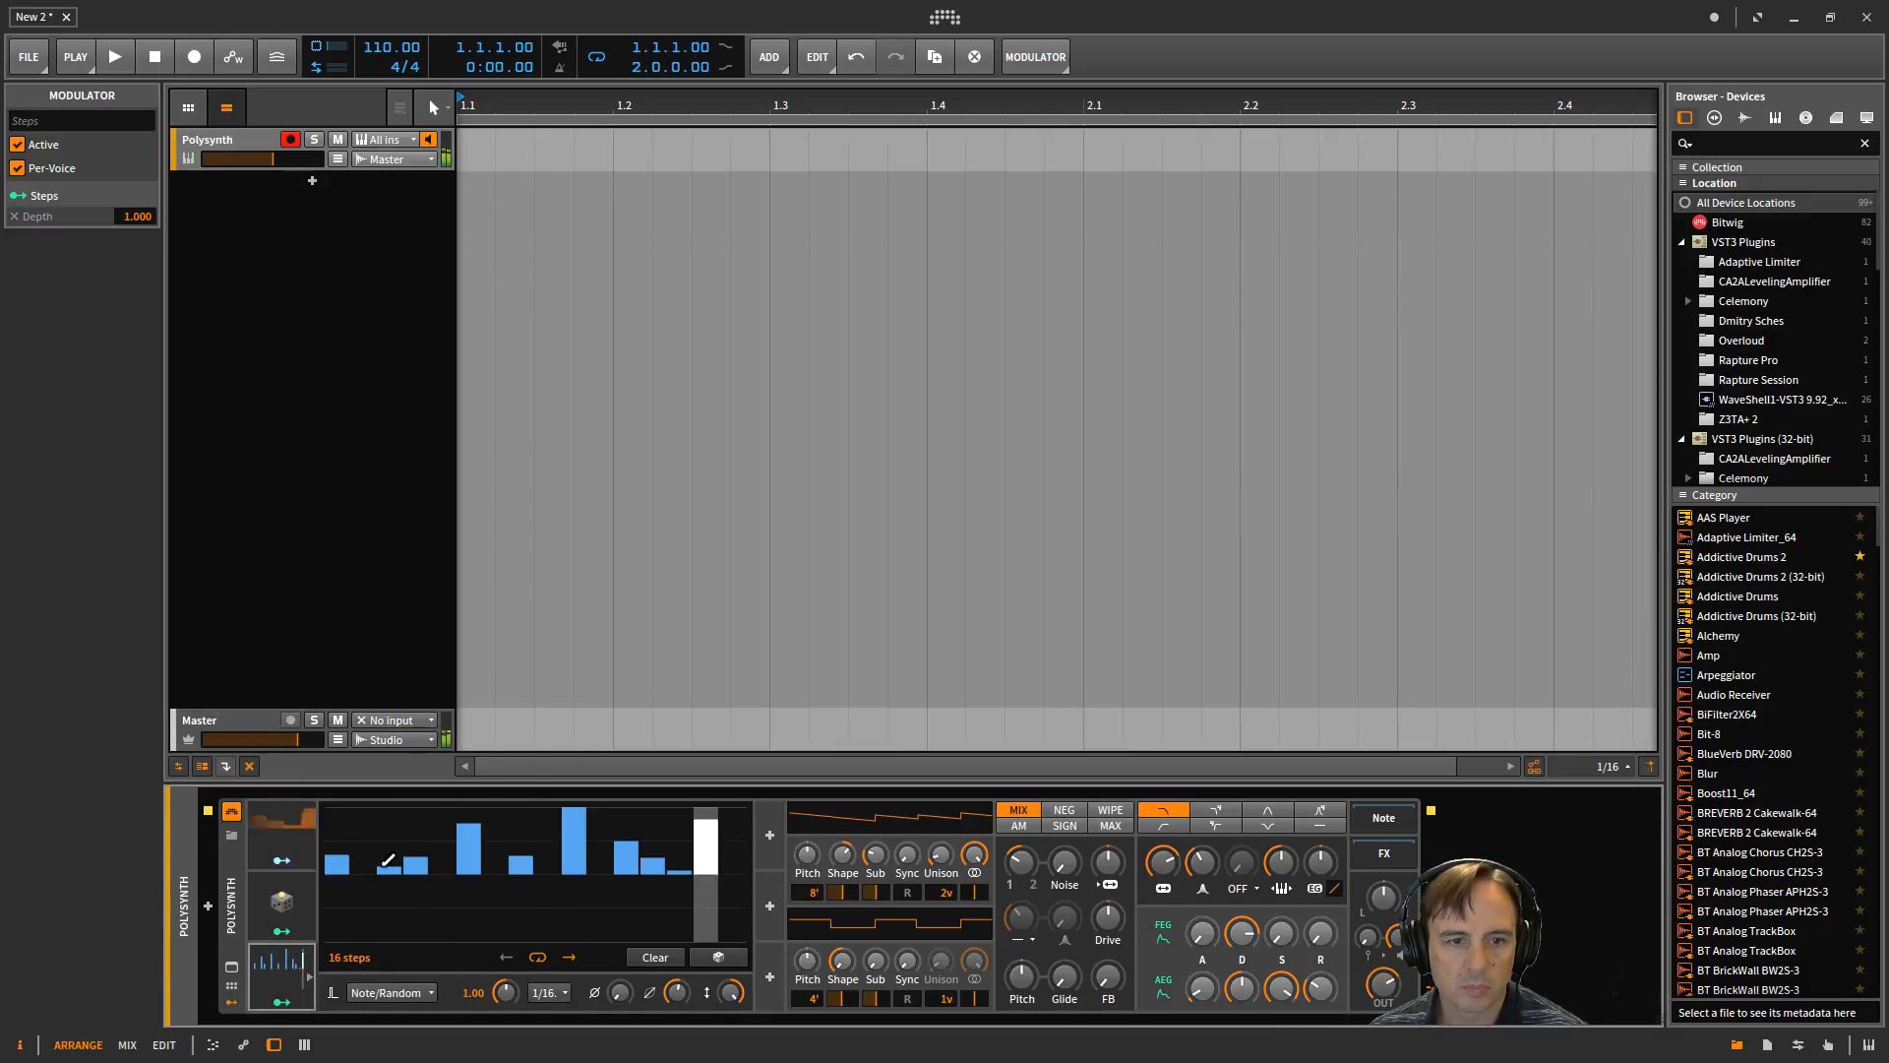
{"action": "left_click", "coordinate": [469, 855]}
{"action": "left_click", "coordinate": [575, 839]}
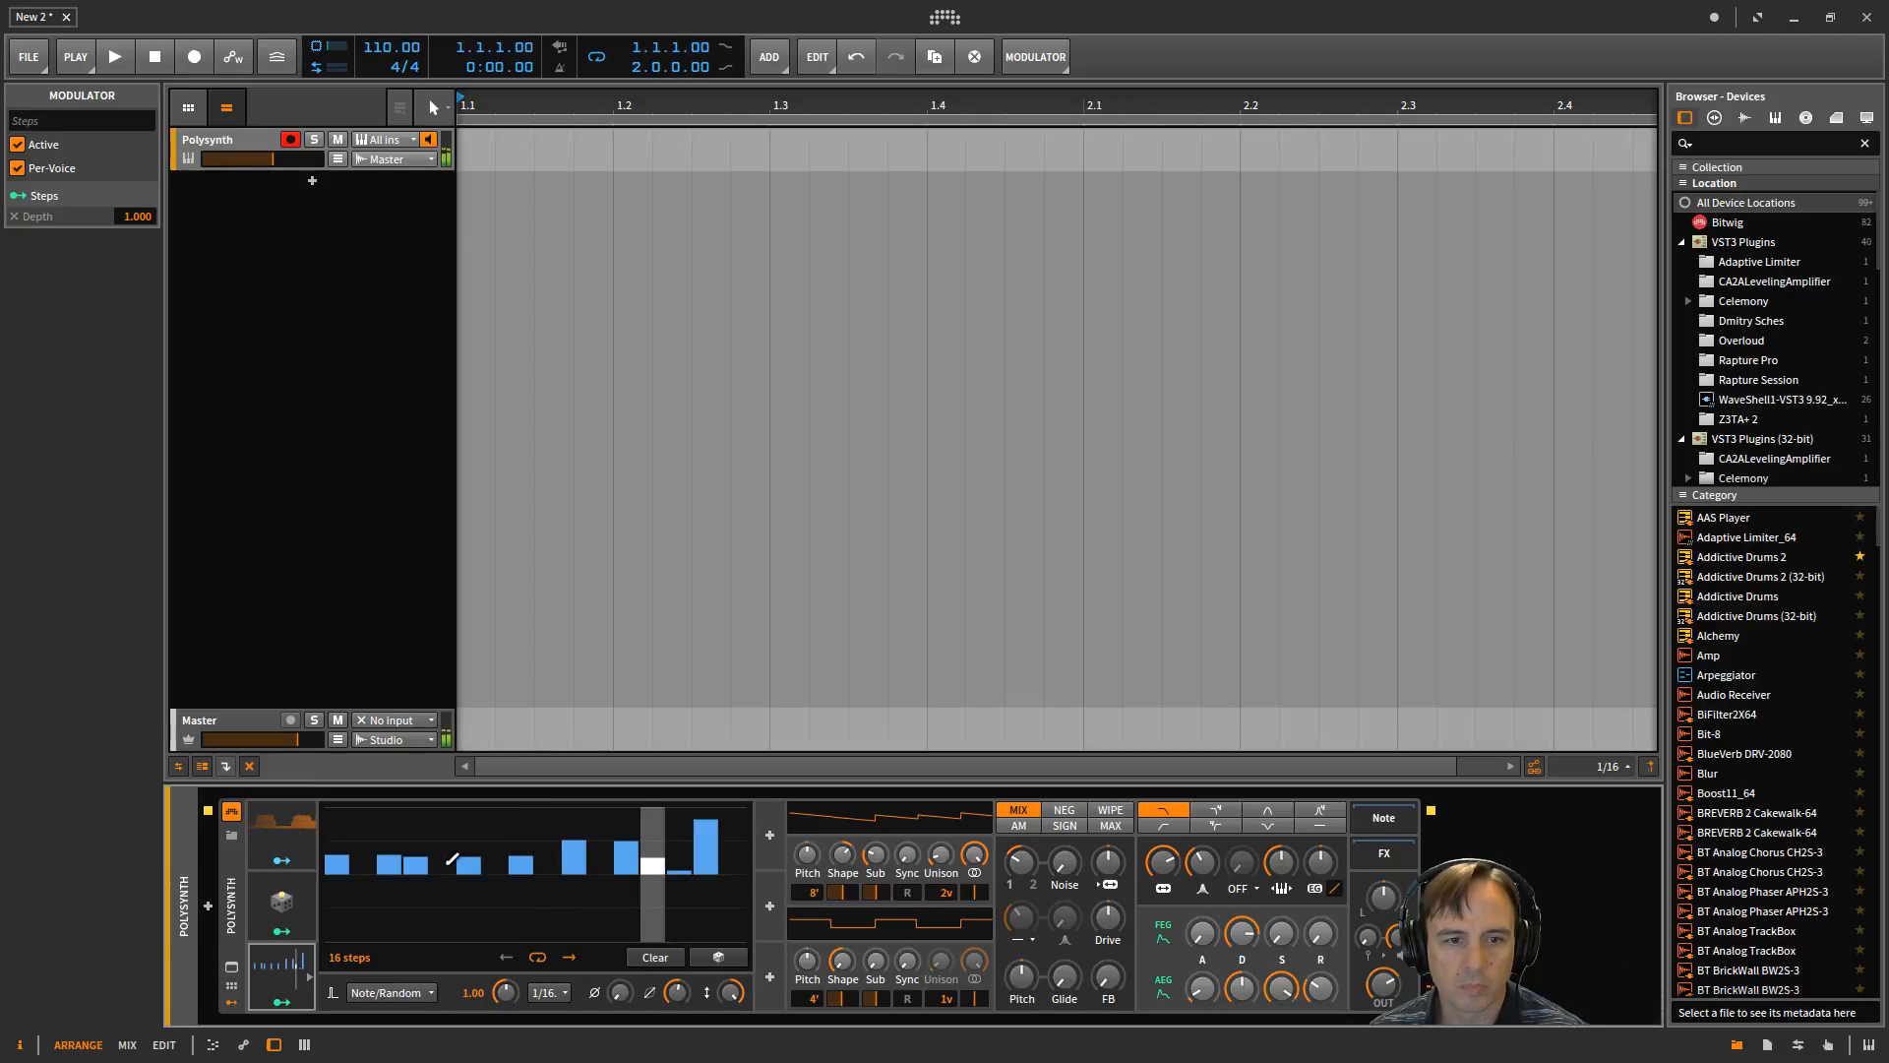
{"action": "left_click", "coordinate": [474, 831]}
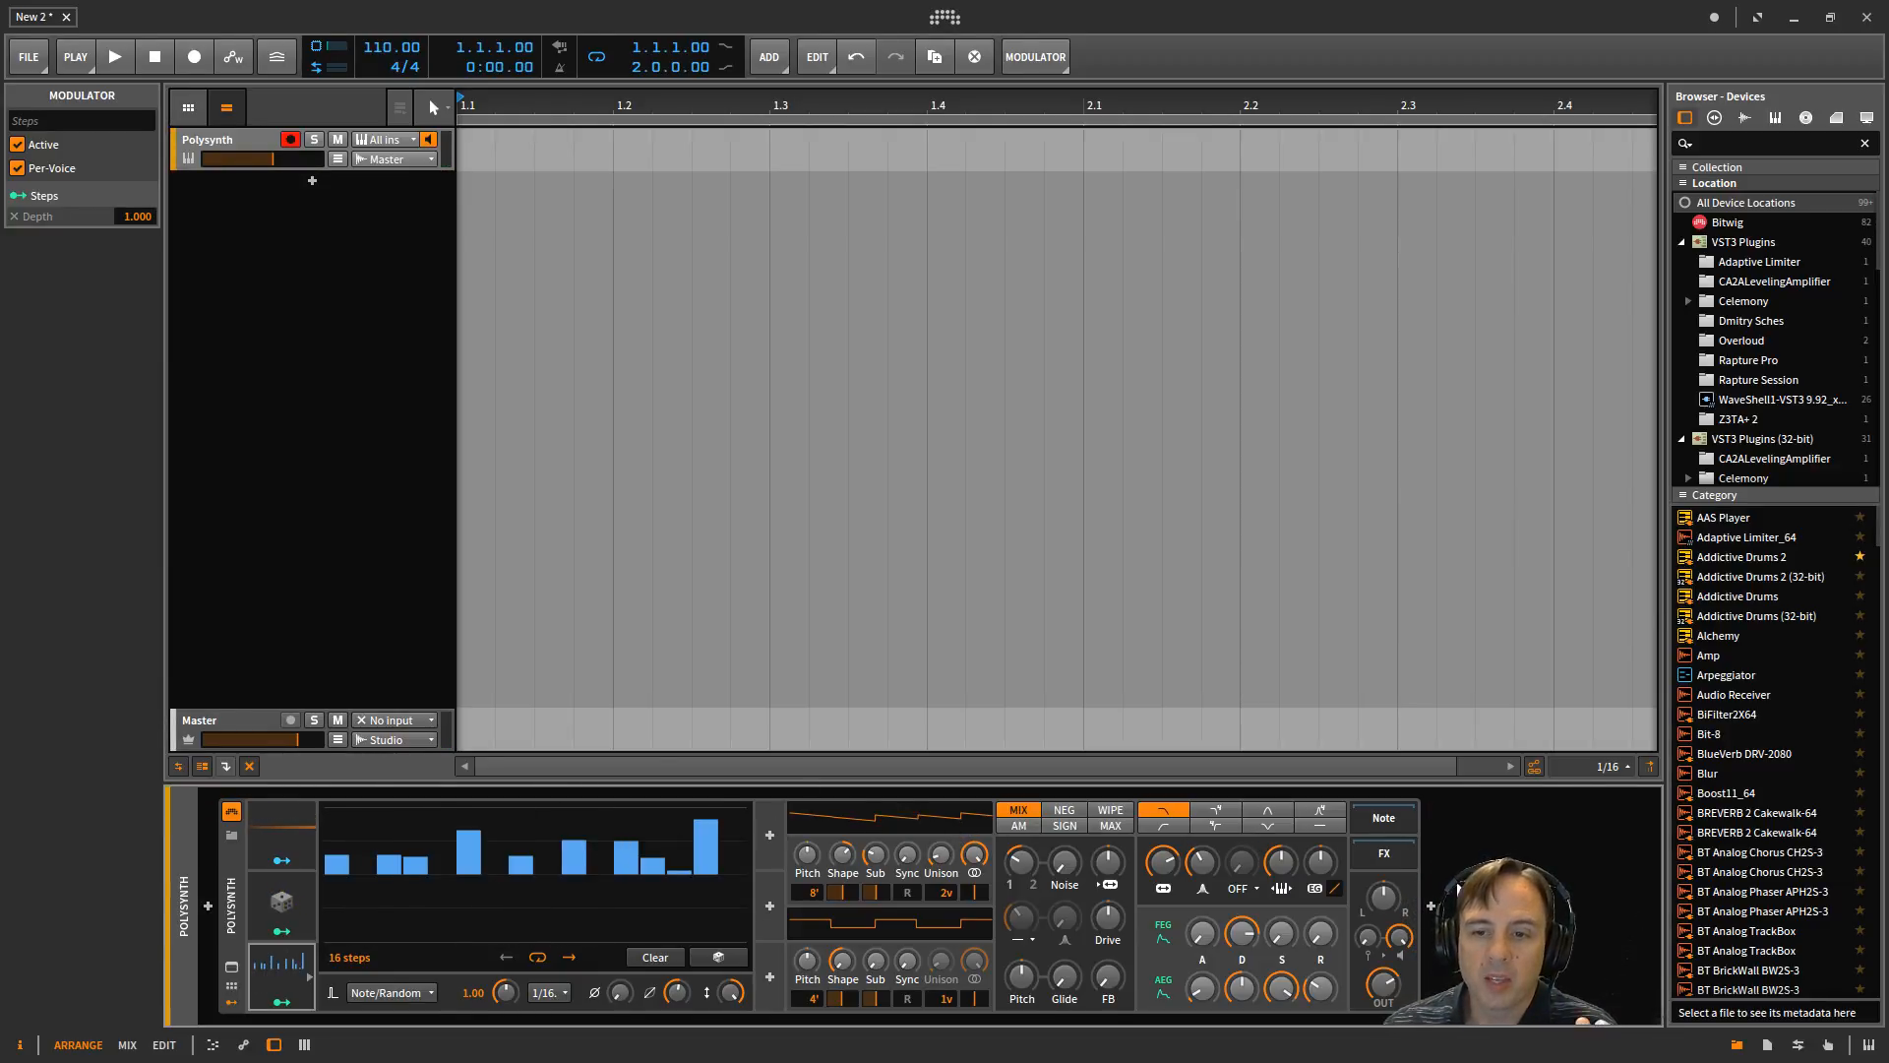
Search the devices for "bit" and insert the Bit-8 bitcrusher into the Polysynth's FX chain.
{"action": "left_click", "coordinate": [1411, 852]}
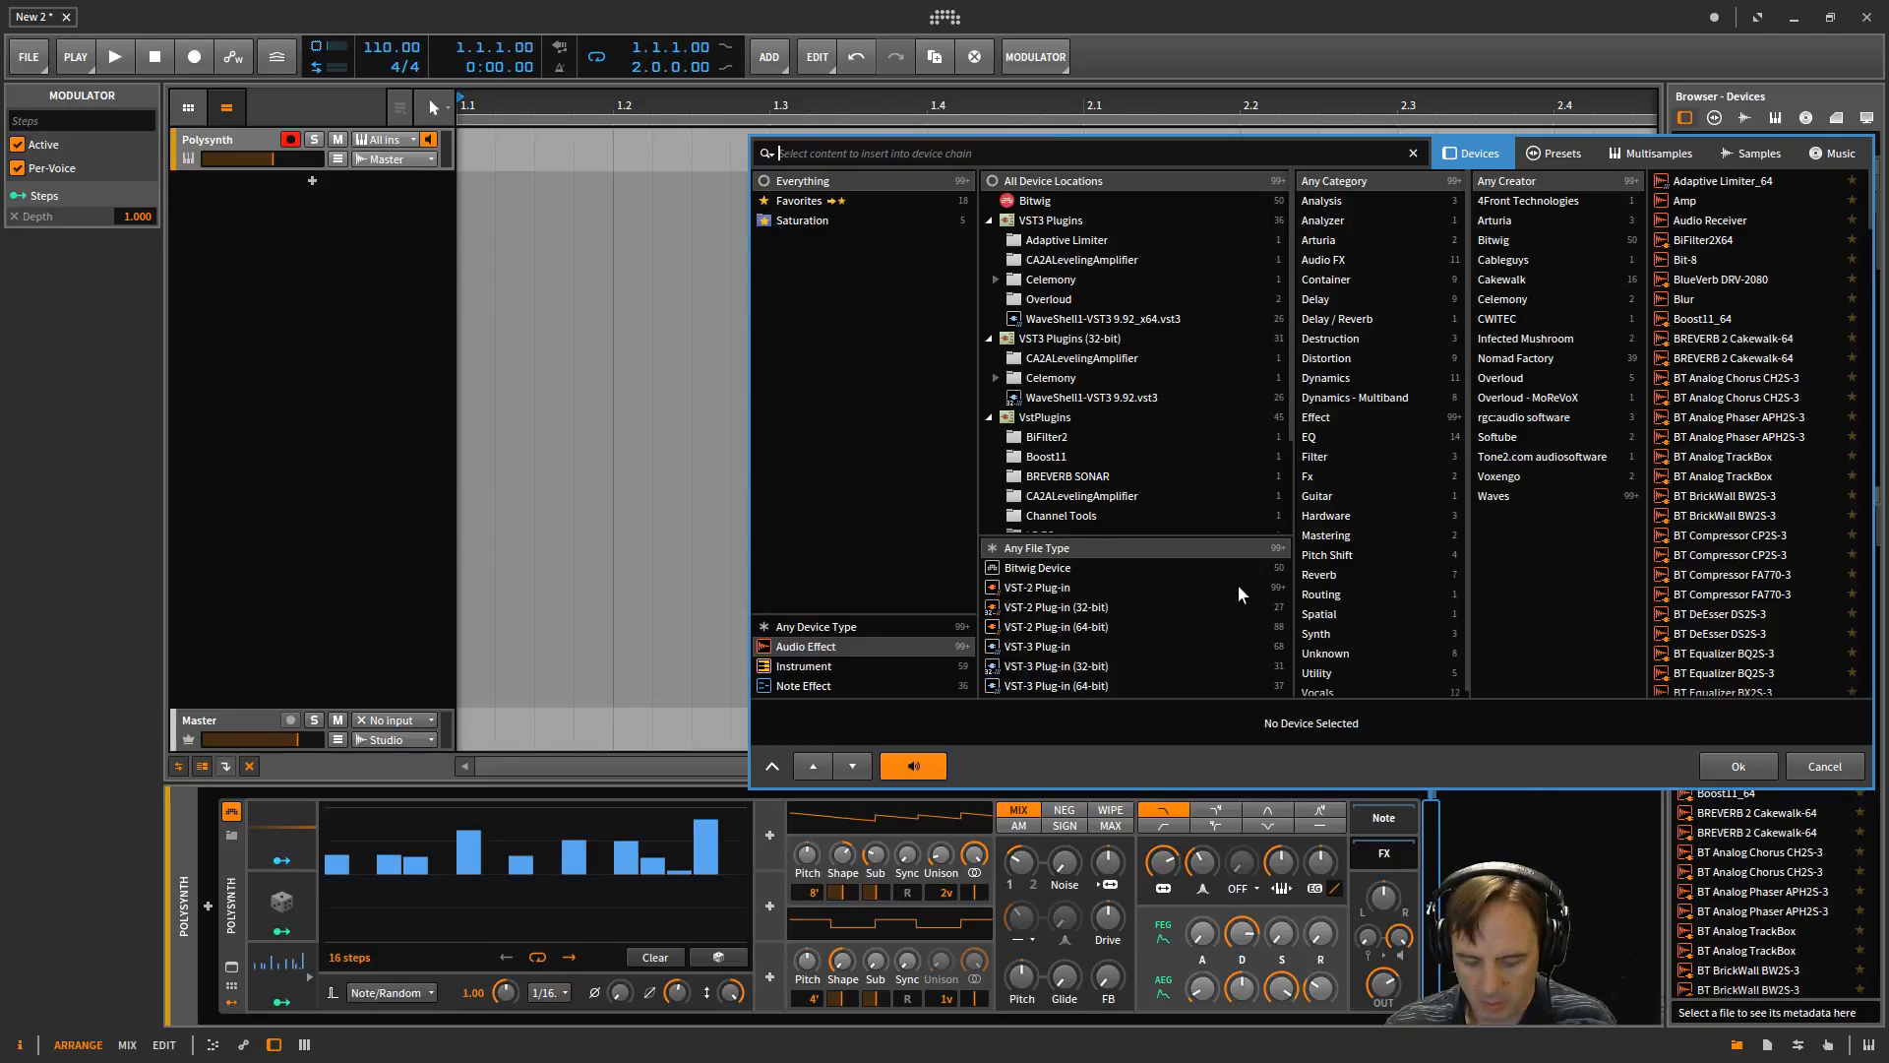
{"action": "type", "text": "bb"}
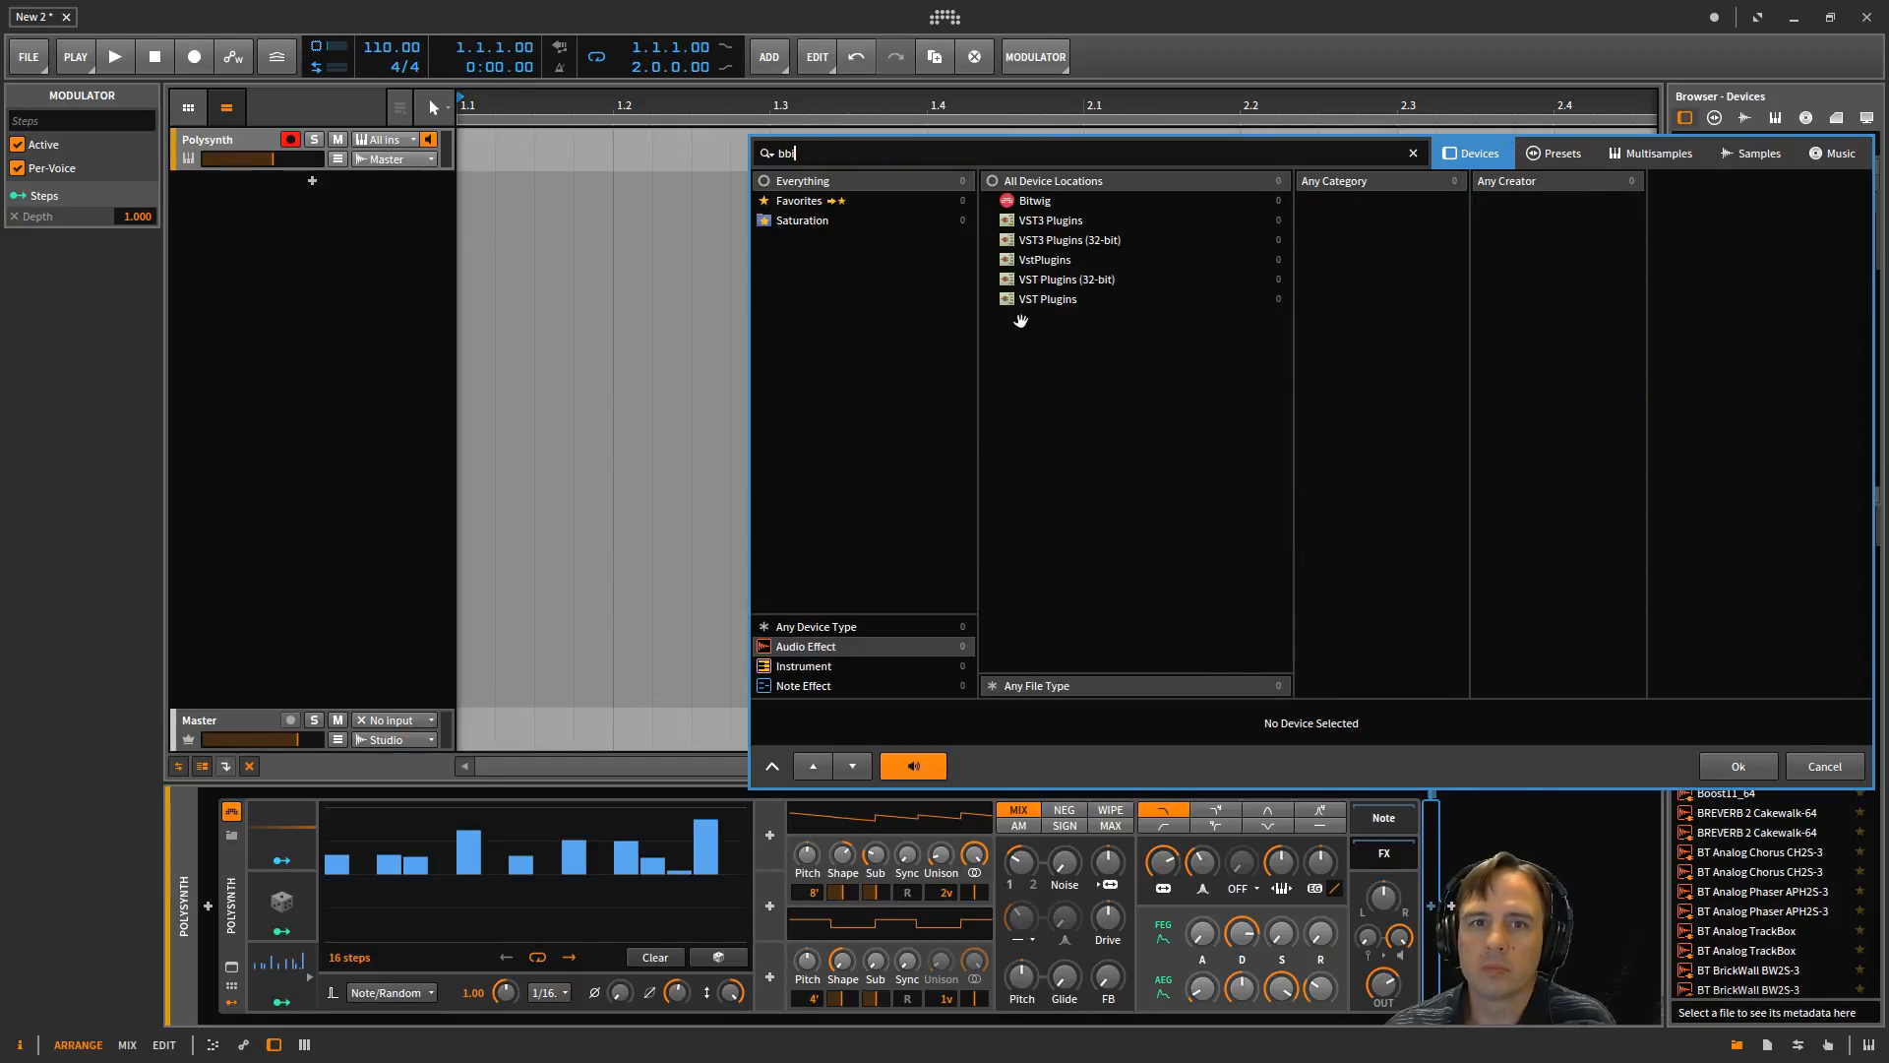
{"action": "type", "text": "it"}
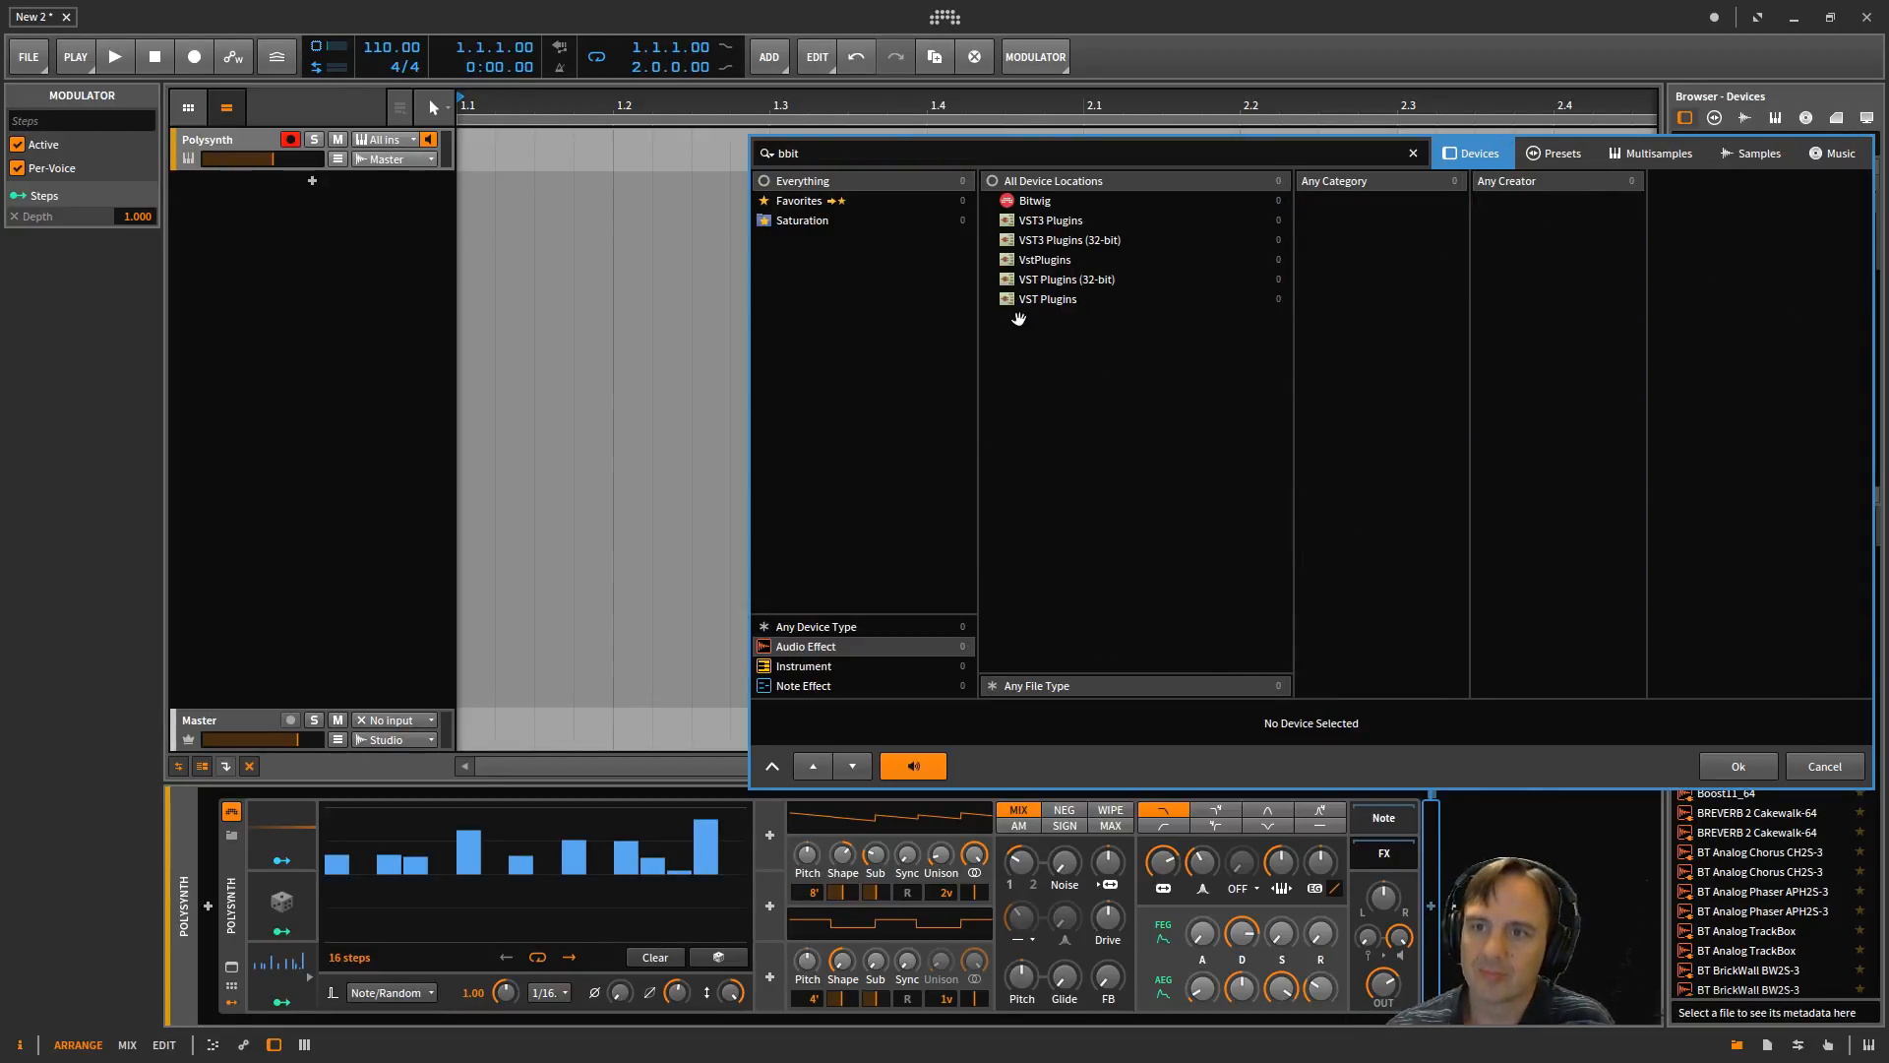
{"action": "key", "text": "BackSpace"}
{"action": "key", "text": "BackSpace"}
{"action": "key", "text": "BackSpace"}
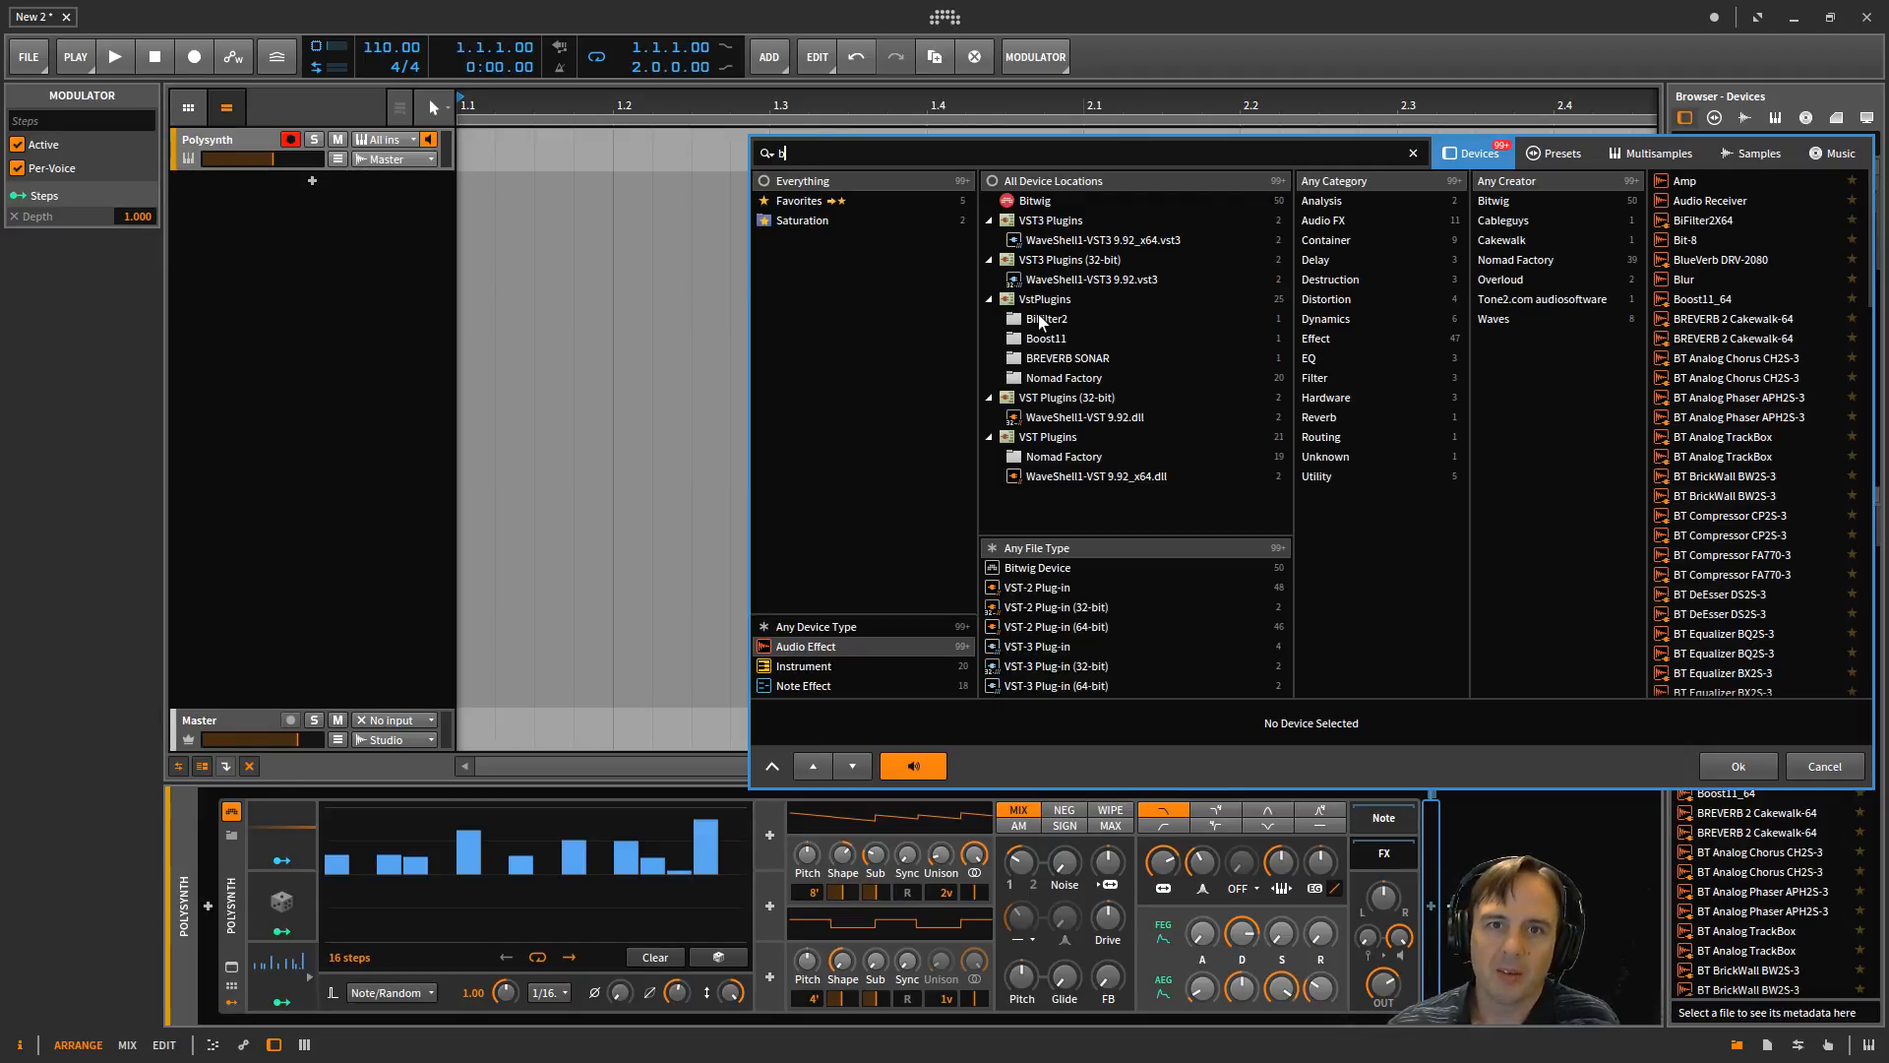
{"action": "type", "text": "it"}
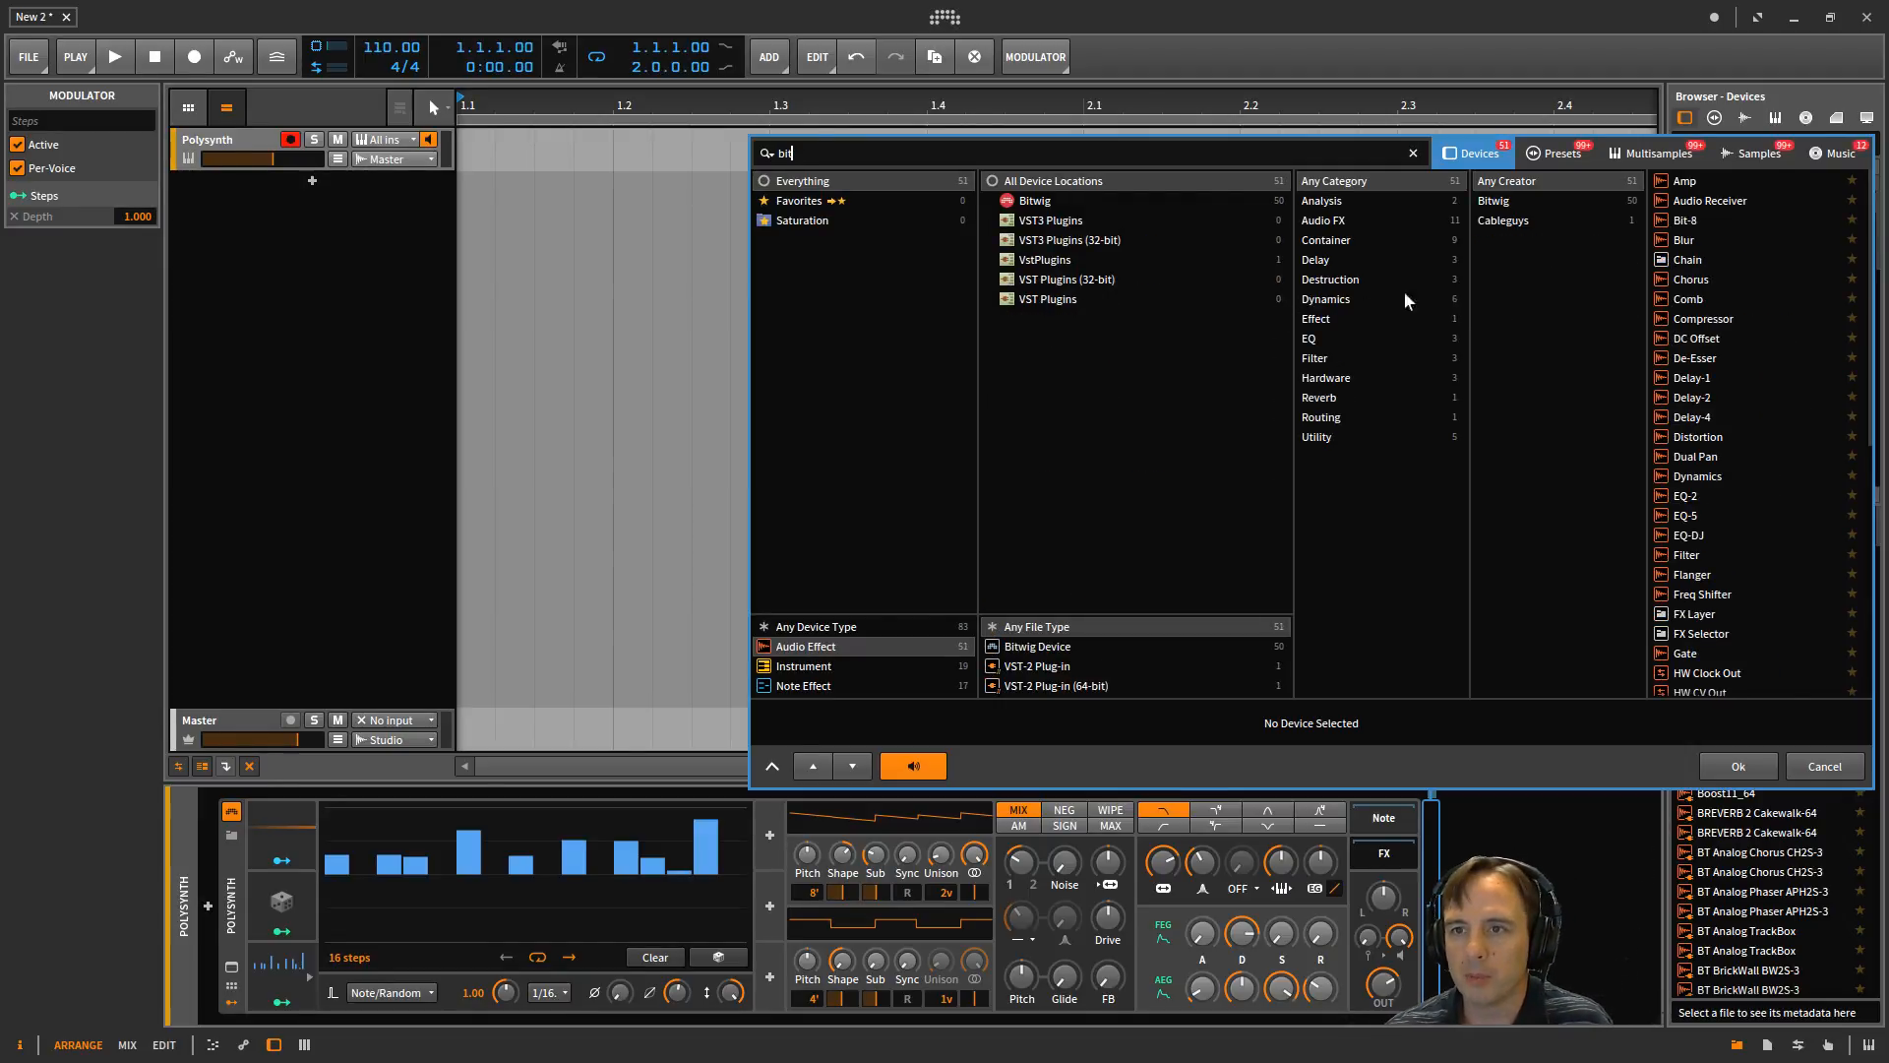
{"action": "left_click", "coordinate": [1686, 220]}
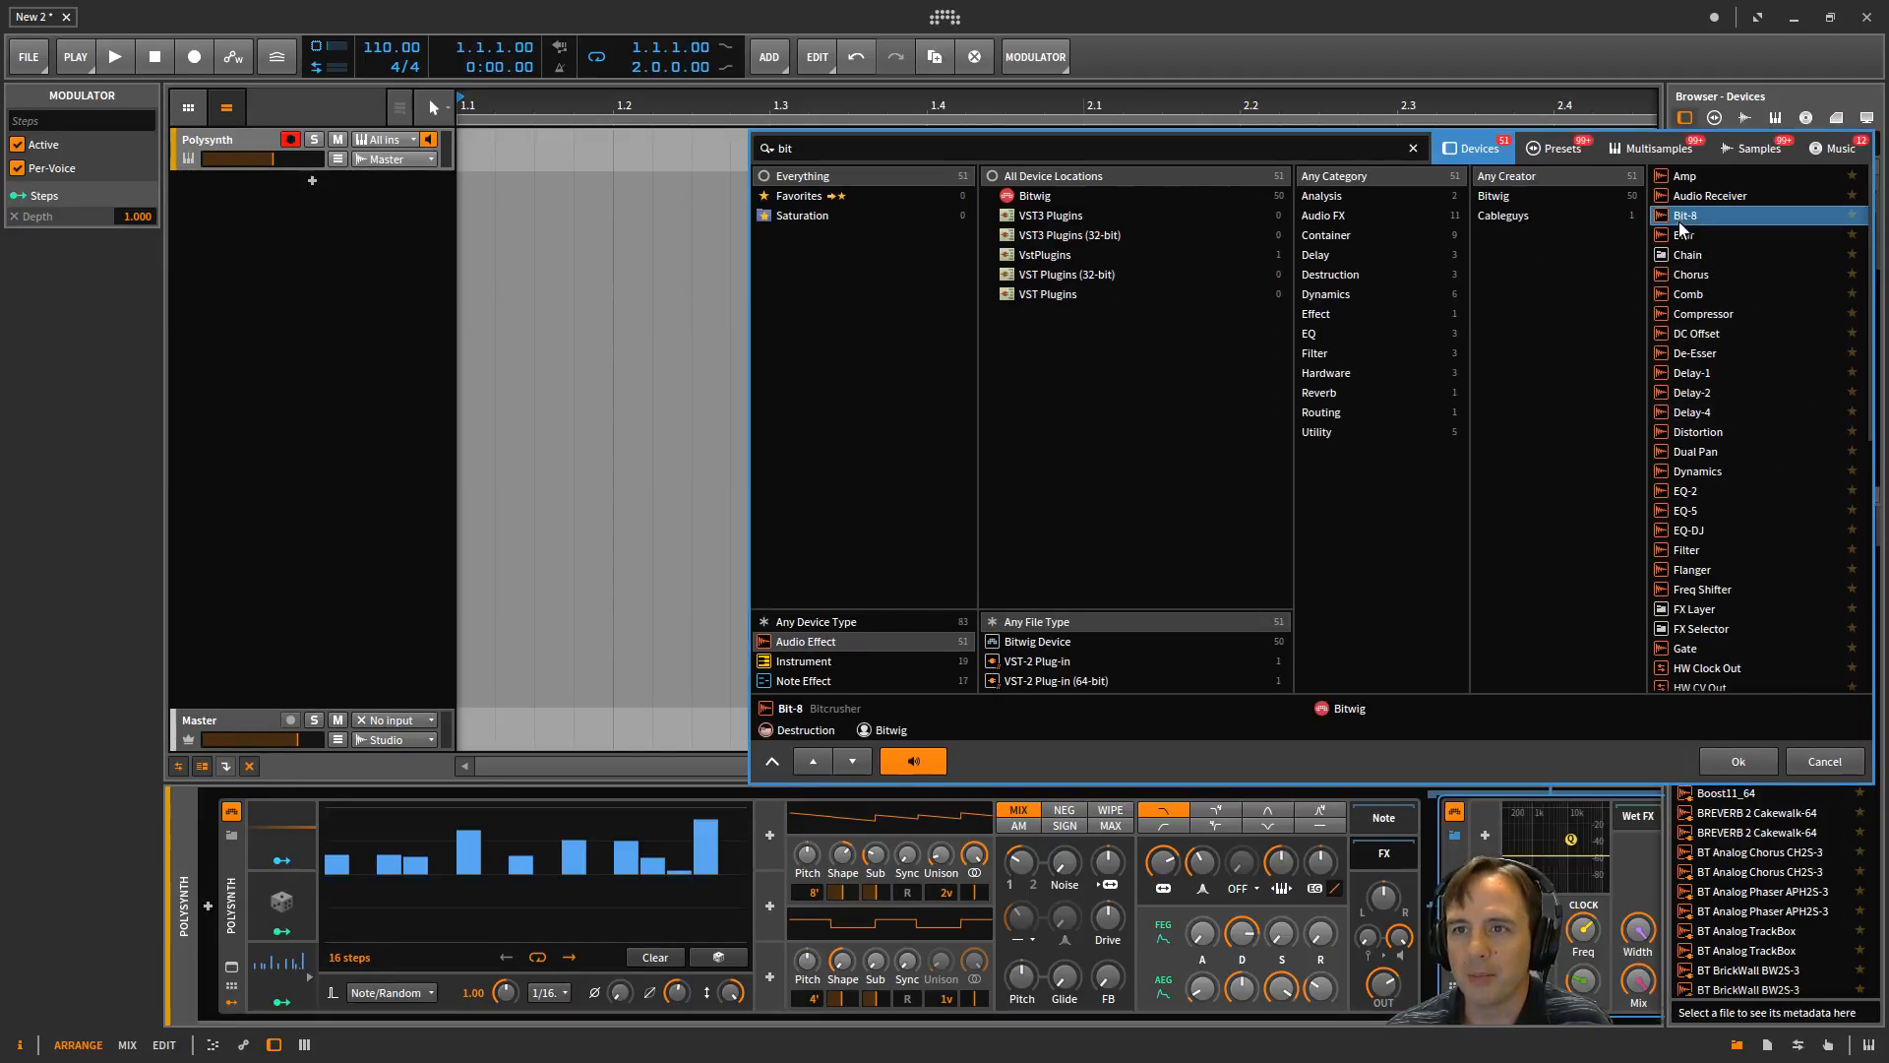
{"action": "left_click", "coordinate": [1738, 760]}
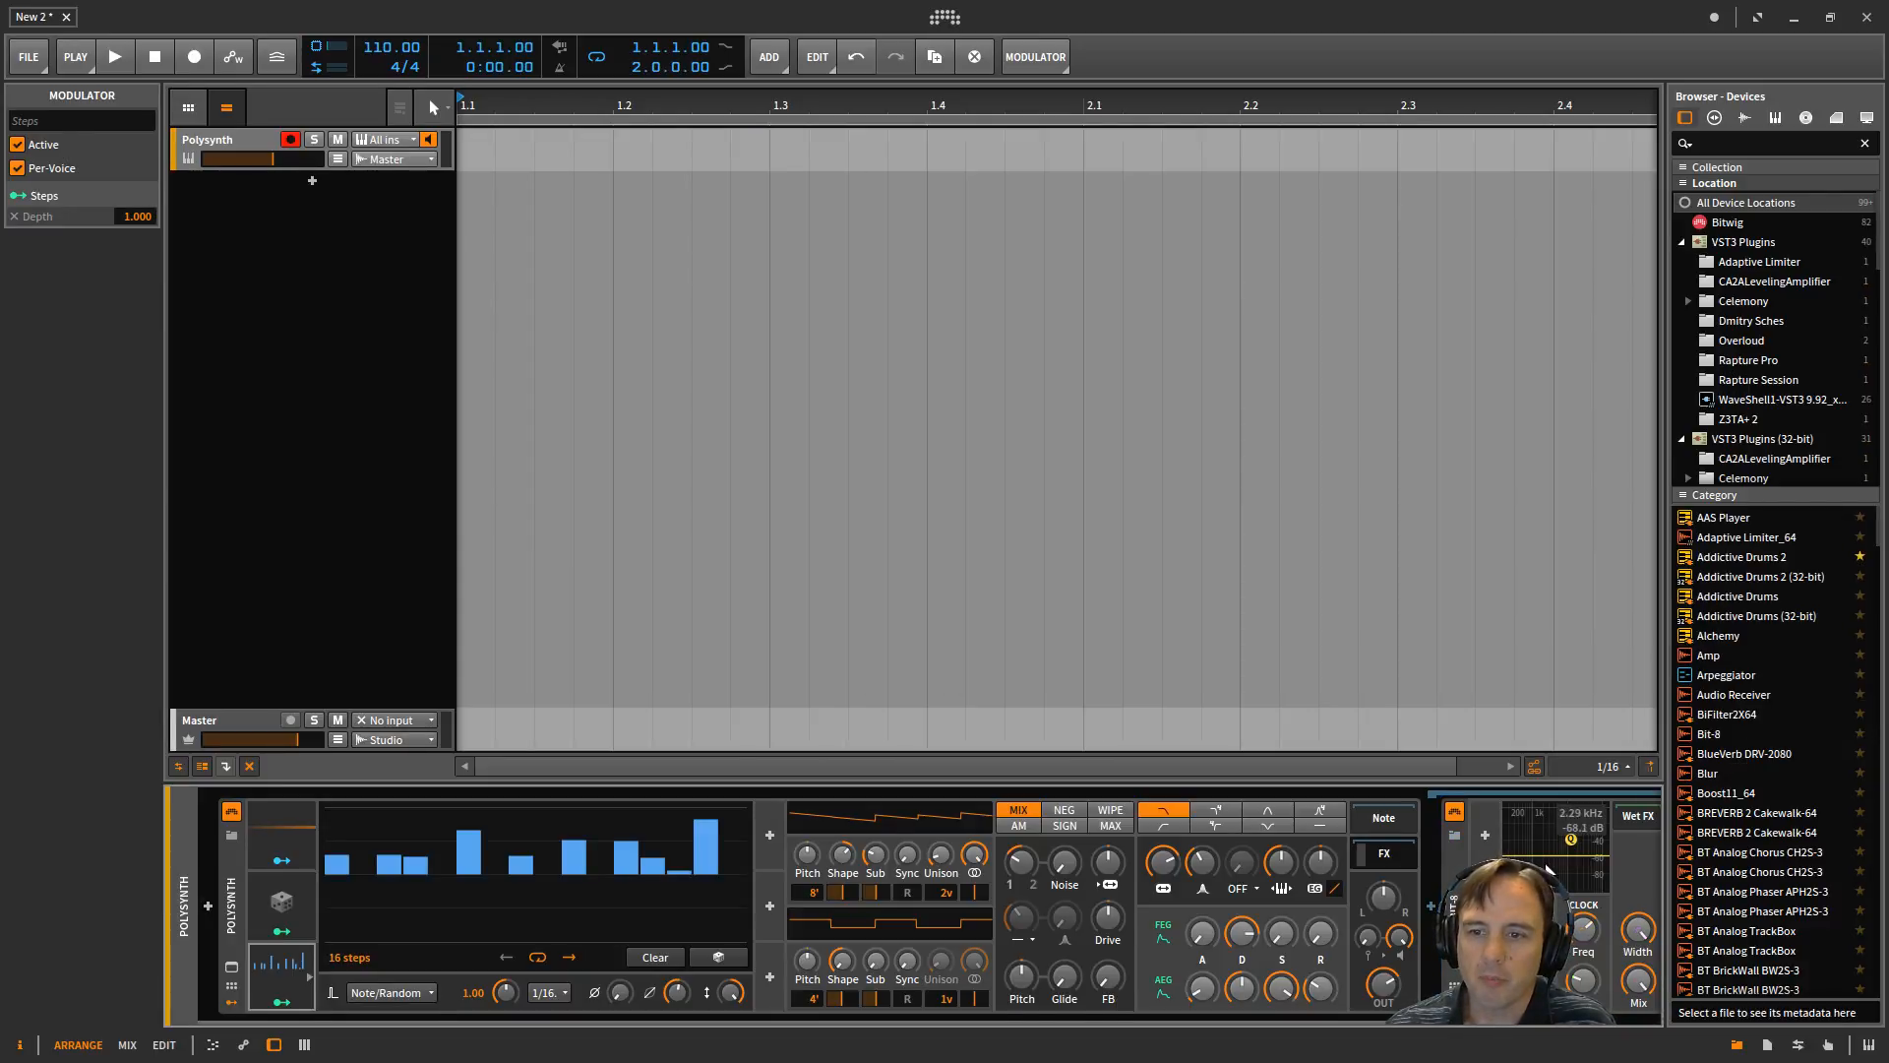
Lower the Bit-8's mix to about 46.5 % and adjust its clock jitter and quantization.
{"action": "scroll", "coordinate": [1407, 1024], "scroll_direction": "down", "scroll_amount": 2}
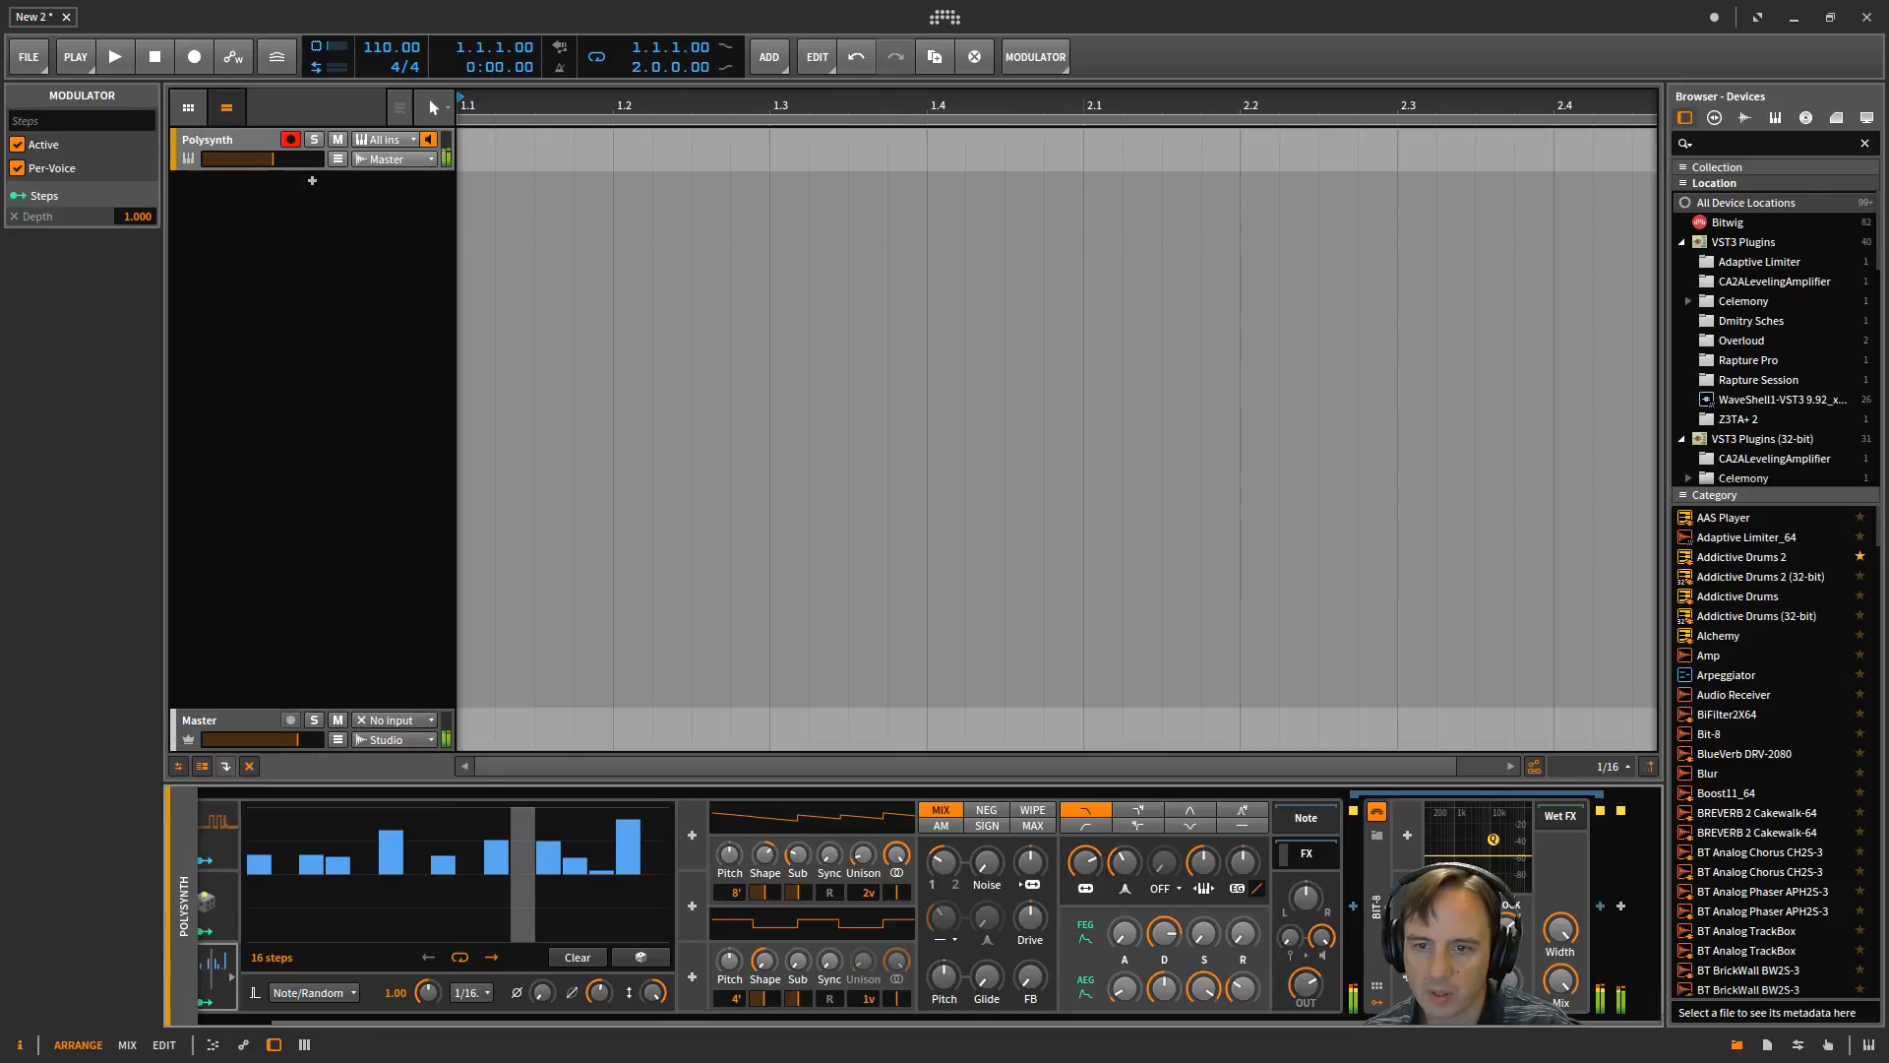
{"action": "left_click_drag", "start_coordinate": [1561, 981], "coordinate": [1560, 1014]}
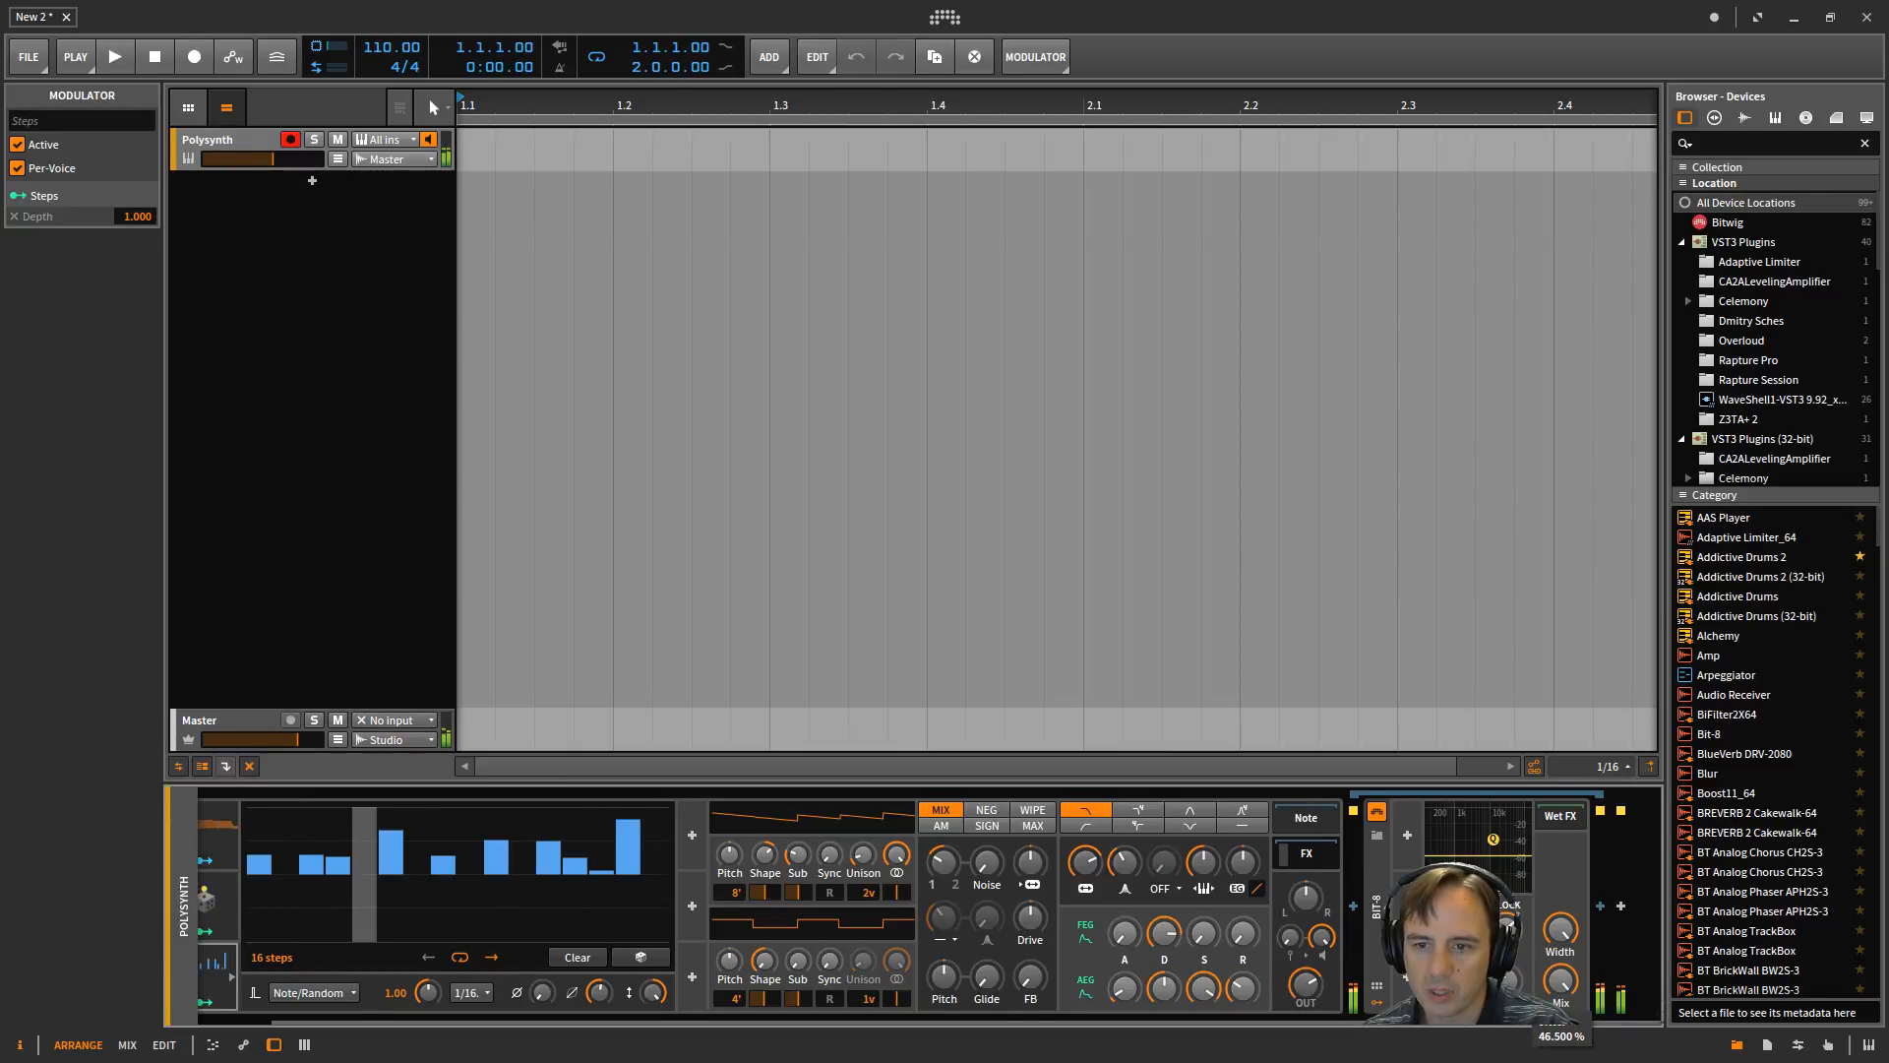
{"action": "left_click_drag", "start_coordinate": [1508, 981], "coordinate": [1509, 1017]}
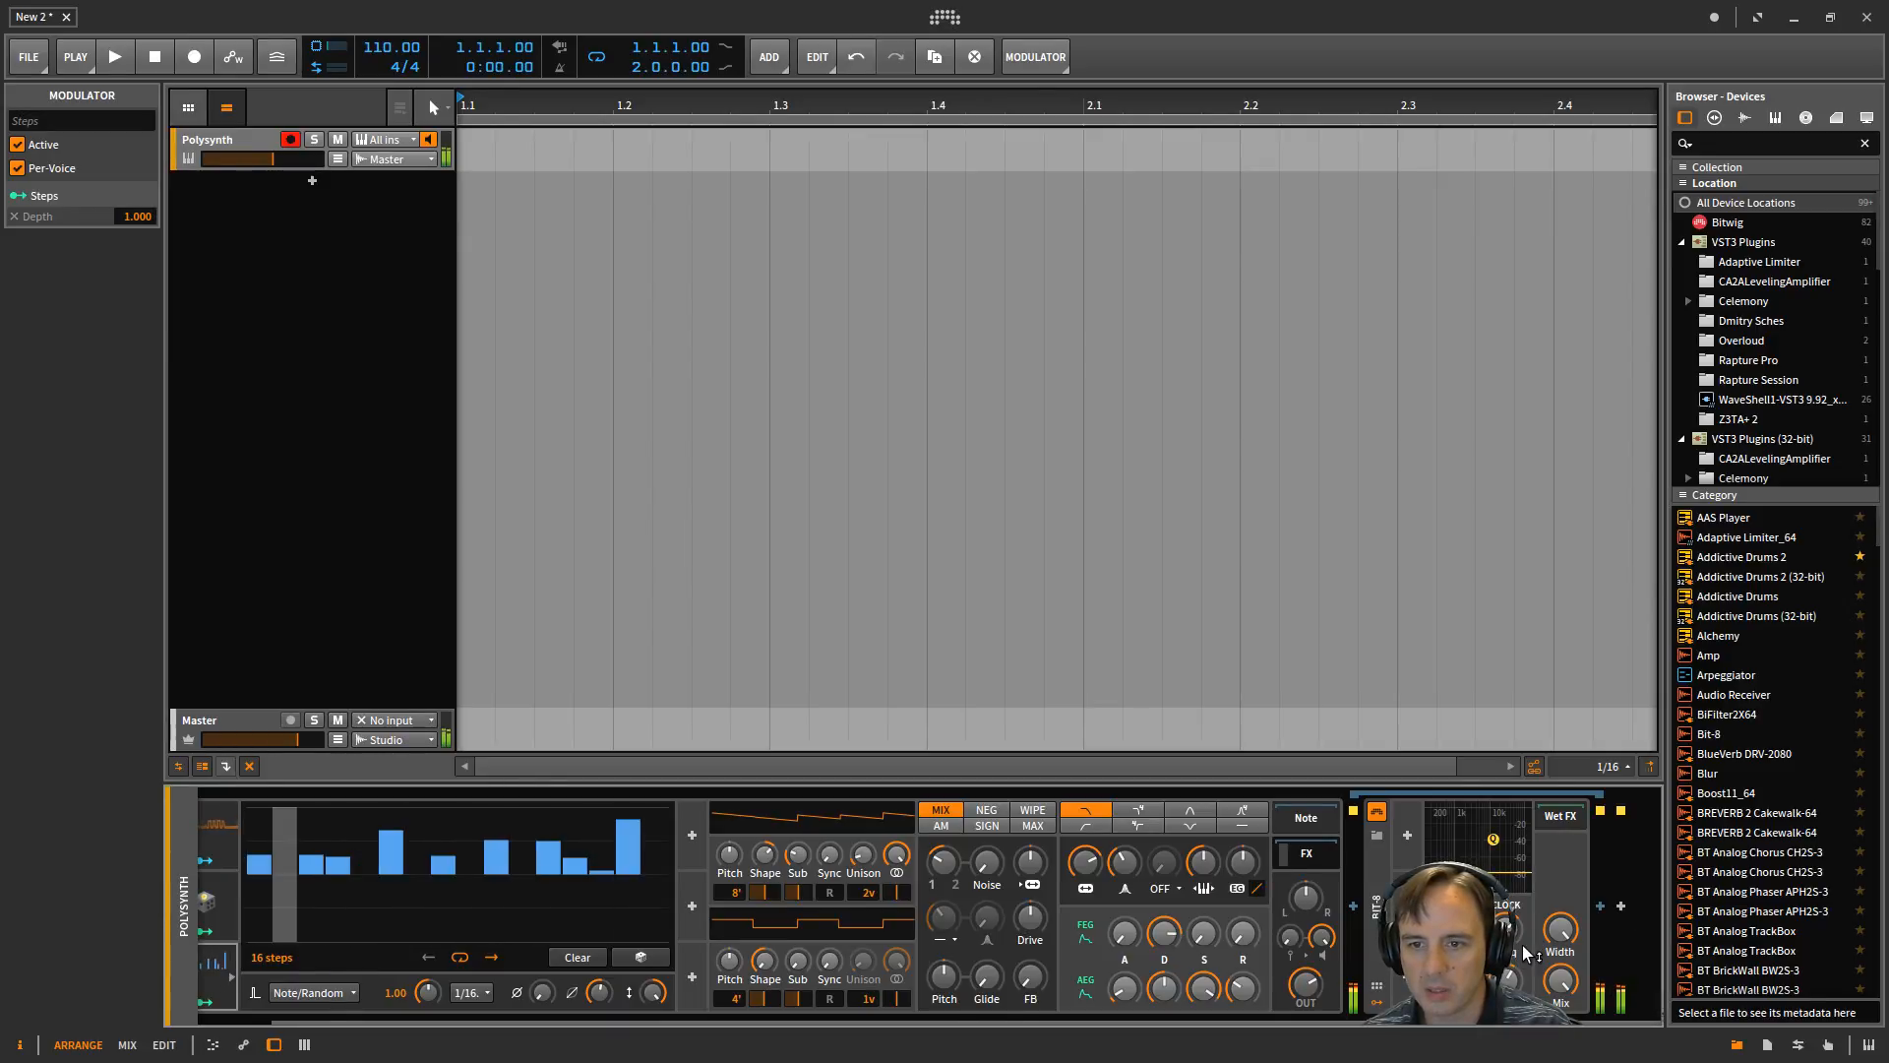
{"action": "mouse_move", "coordinate": [1452, 981]}
{"action": "left_mouse_down"}
{"action": "mouse_move", "coordinate": [1451, 1004]}
{"action": "mouse_move", "coordinate": [1452, 967]}
{"action": "left_mouse_up"}
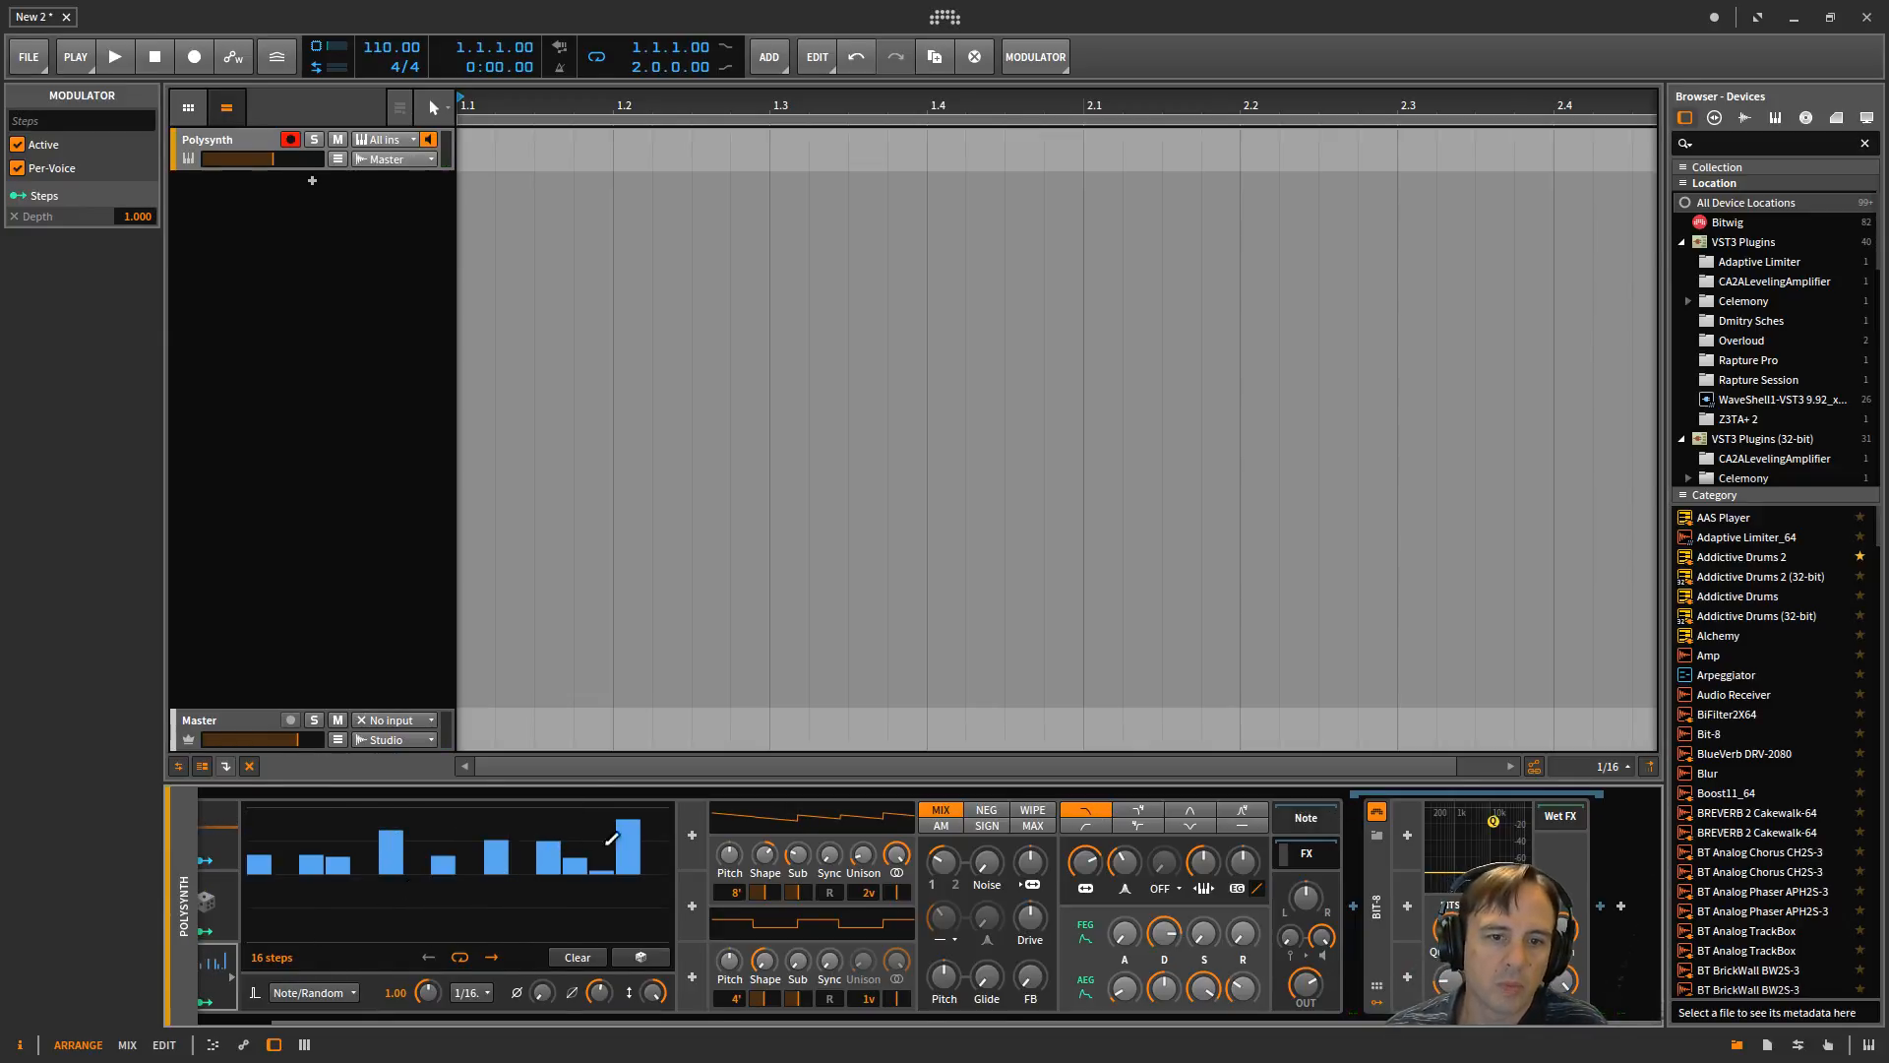
Reduce steps 3 and 4 of the Steps pattern to nearly zero, empty step 12 and lower step 15.
{"action": "left_click_drag", "start_coordinate": [264, 855], "coordinate": [422, 868]}
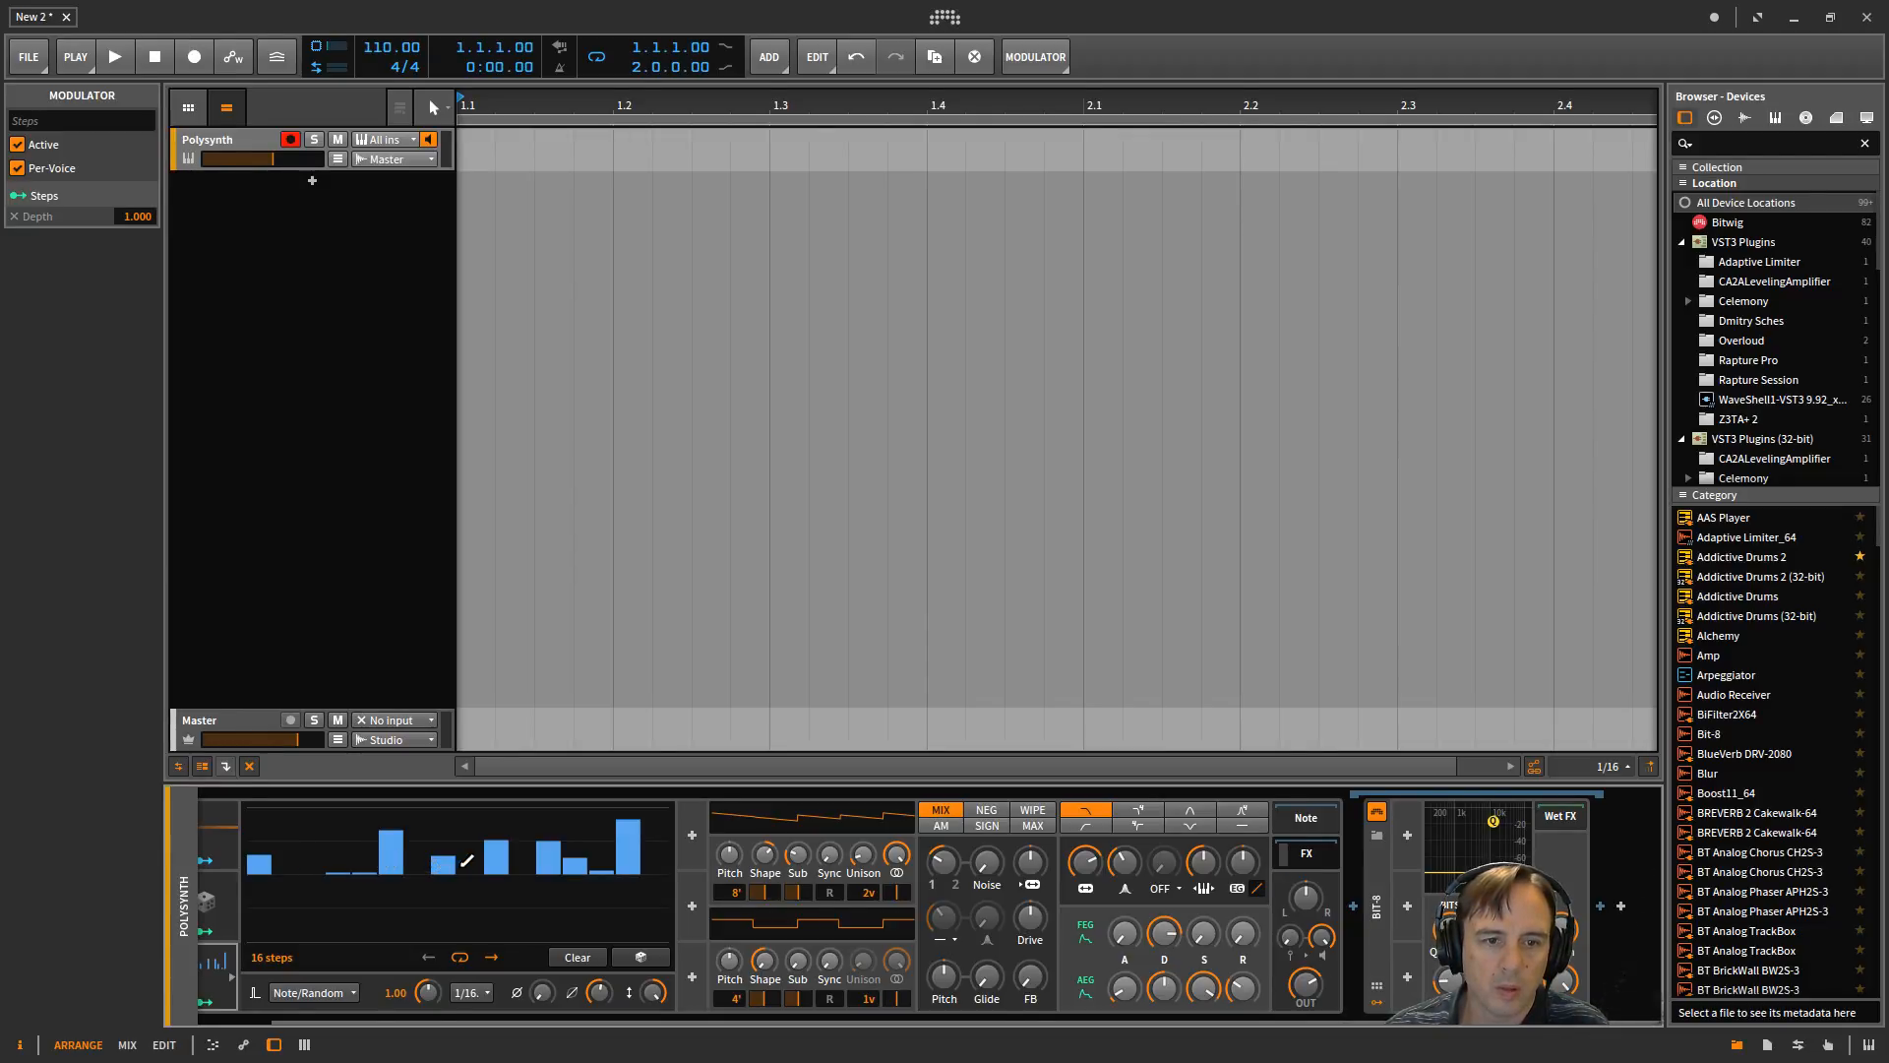
{"action": "left_click", "coordinate": [547, 870]}
{"action": "left_click_drag", "start_coordinate": [543, 875], "coordinate": [542, 872]}
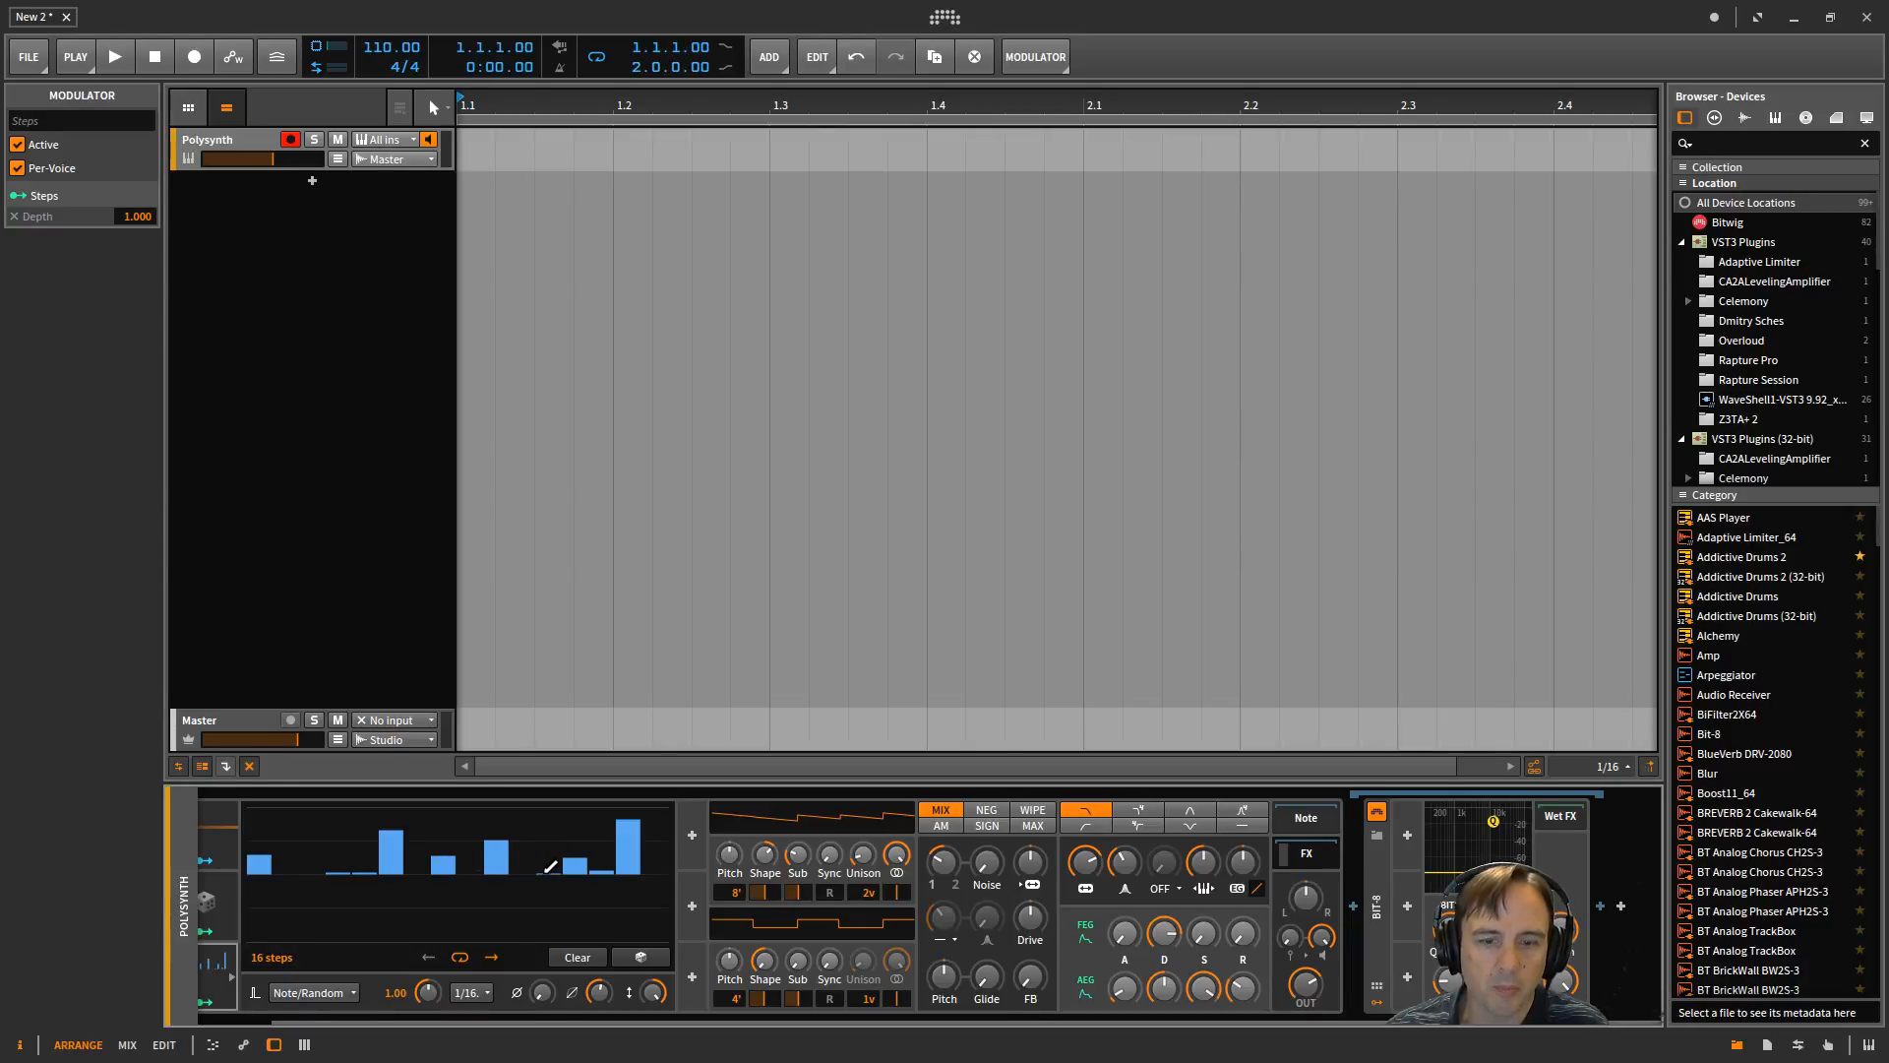
{"action": "left_click", "coordinate": [627, 866]}
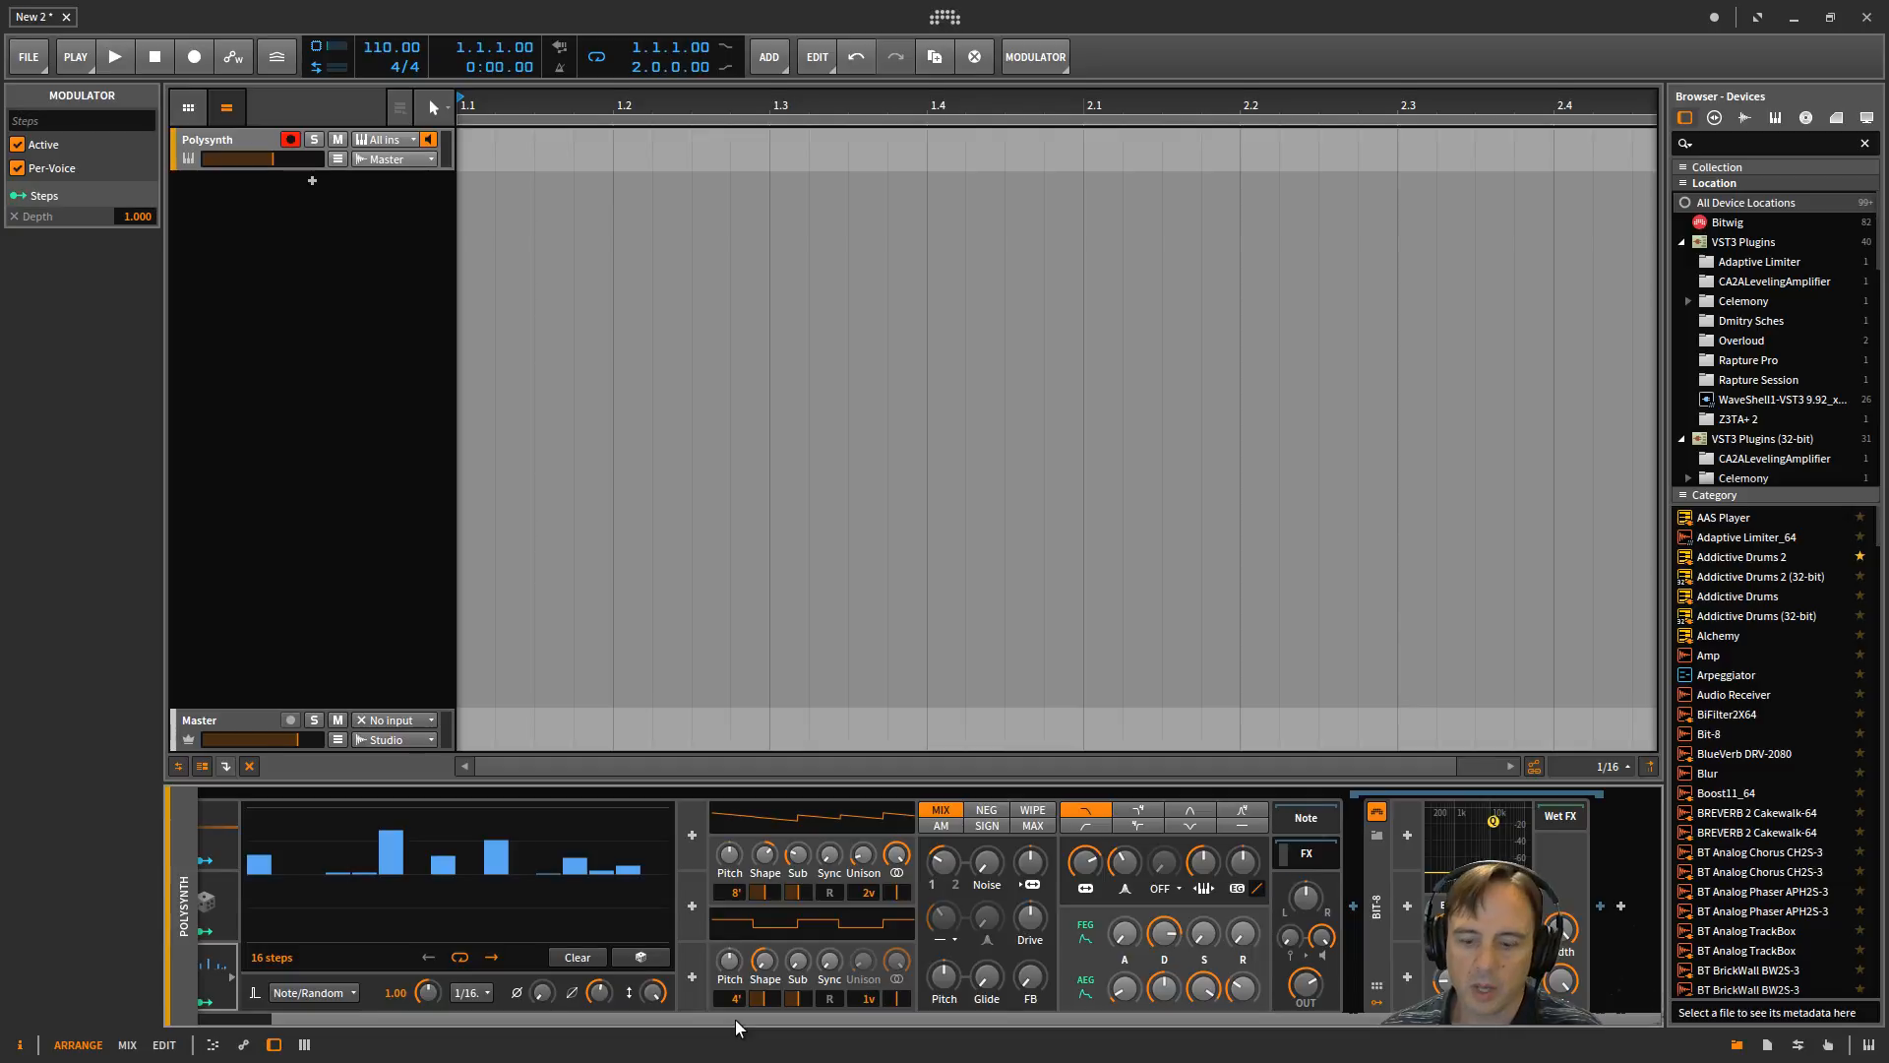
Deactivate the Classic LFO modulator and activate it again.
{"action": "scroll", "coordinate": [380, 1010], "scroll_direction": "left", "scroll_amount": 2}
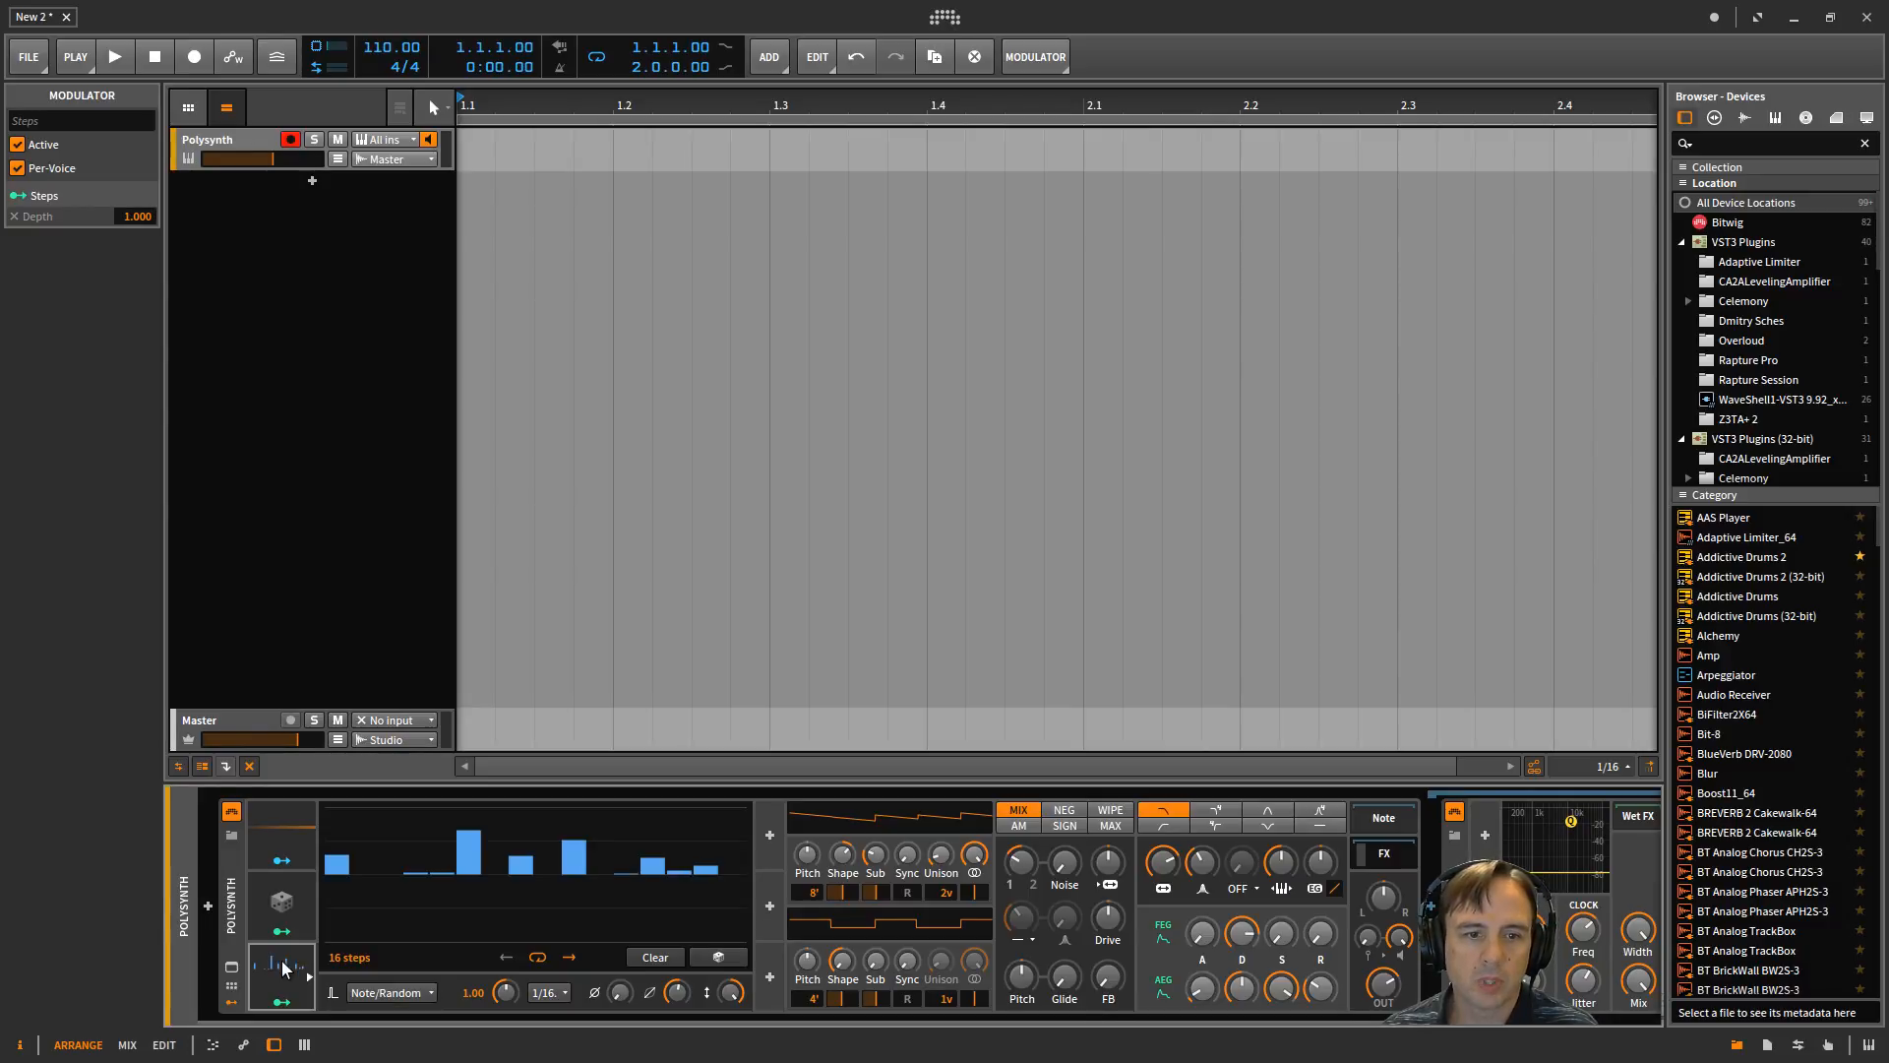
{"action": "left_click", "coordinate": [293, 830]}
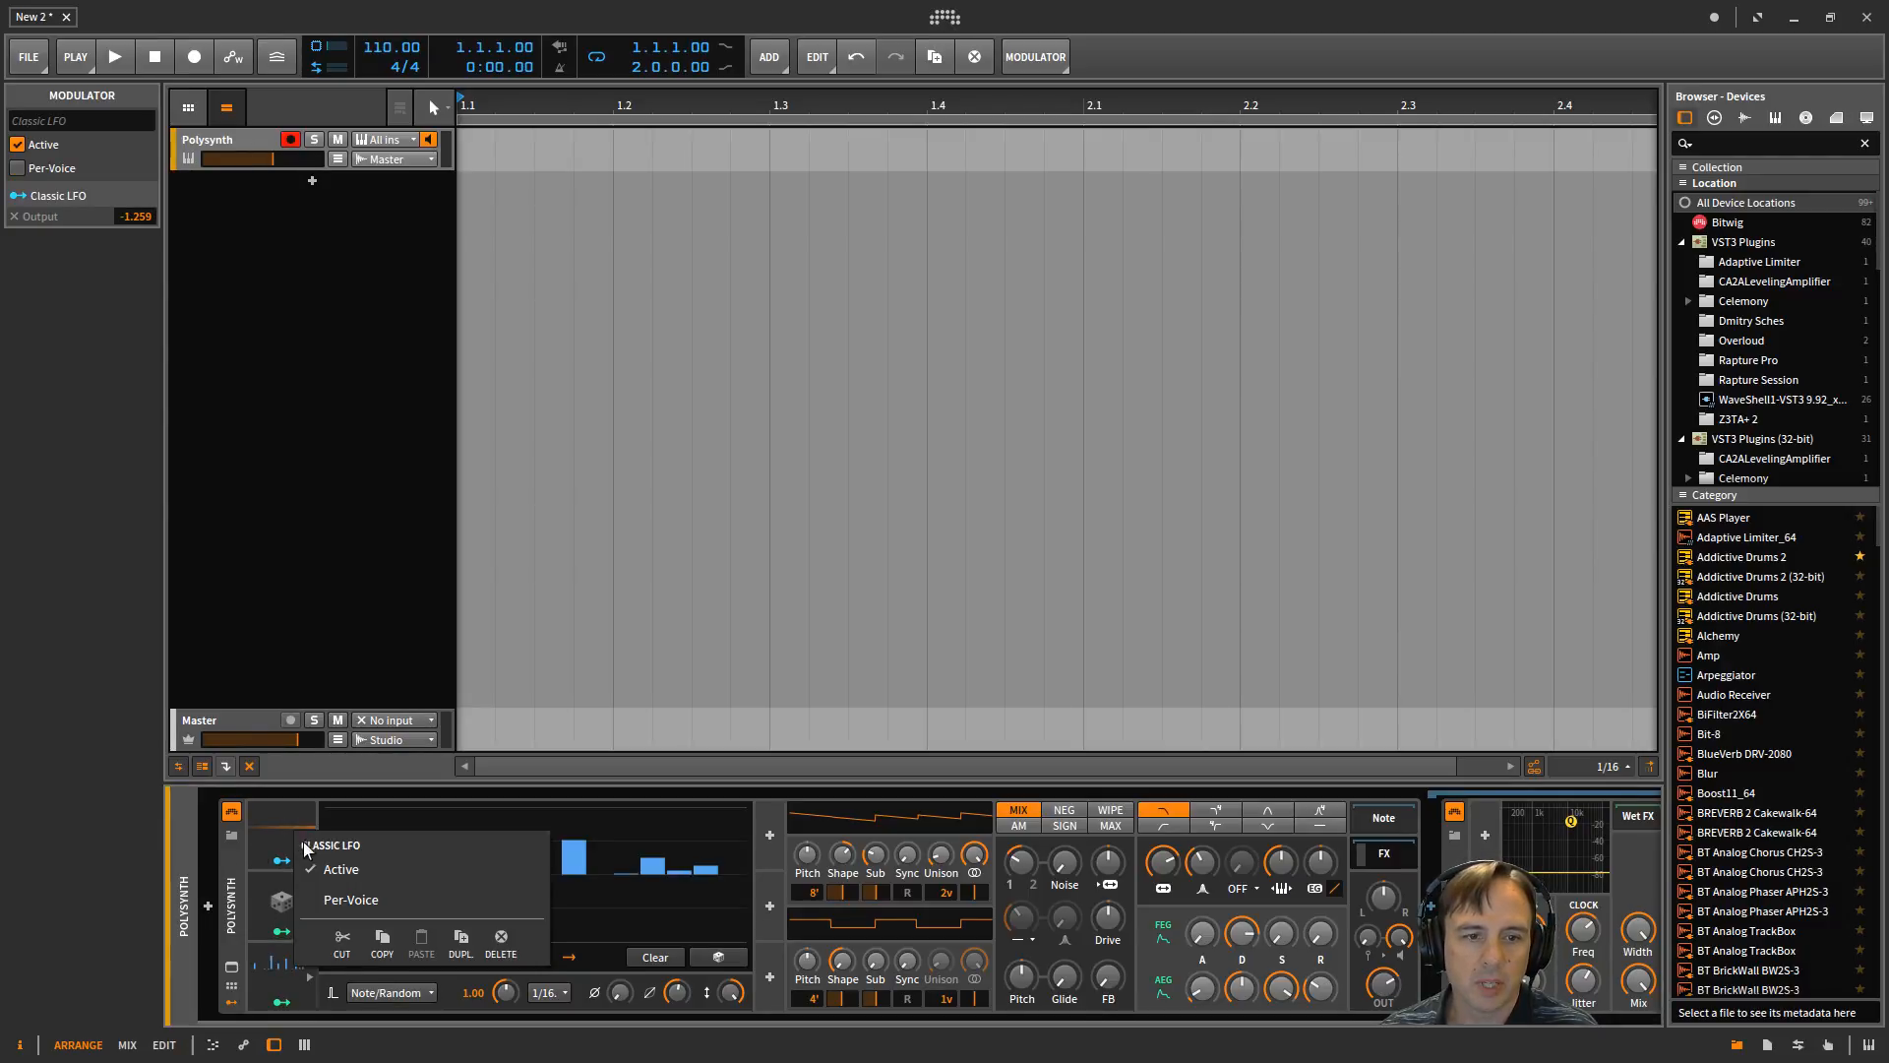
{"action": "left_click", "coordinate": [360, 865]}
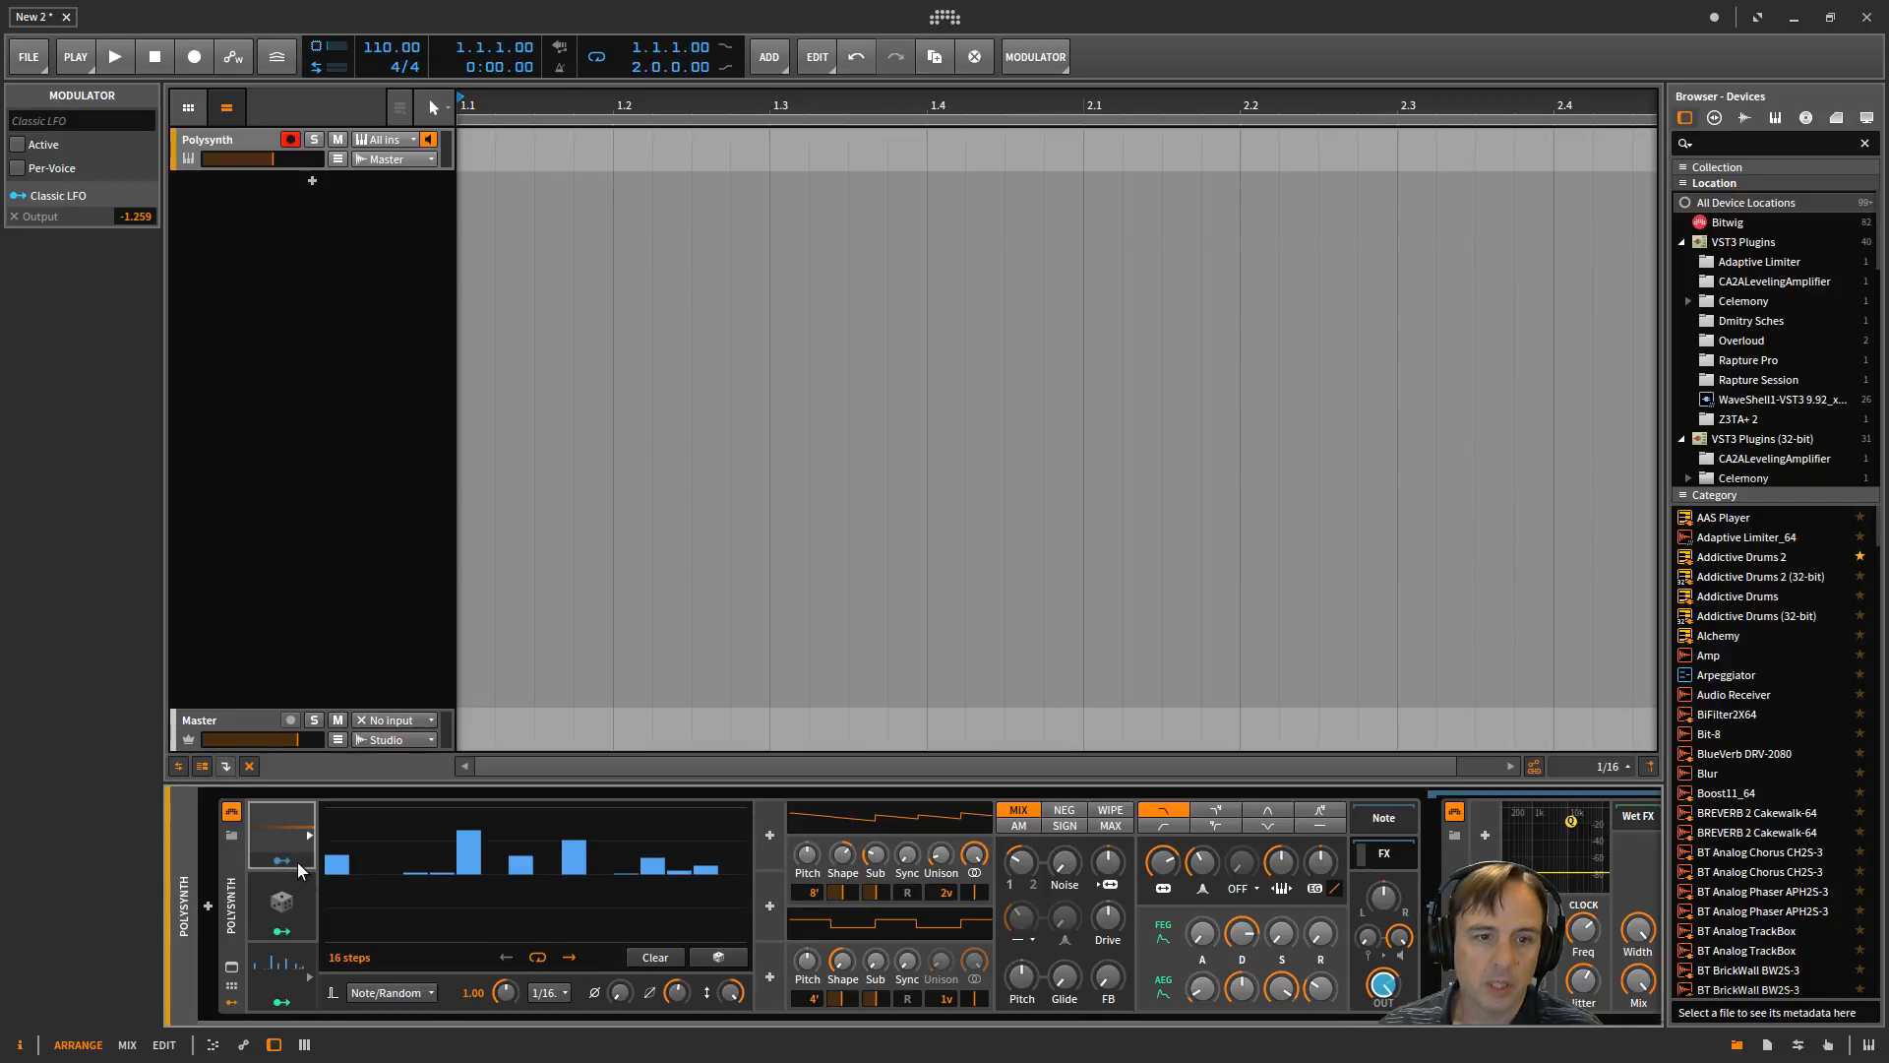
{"action": "right_click", "coordinate": [282, 836]}
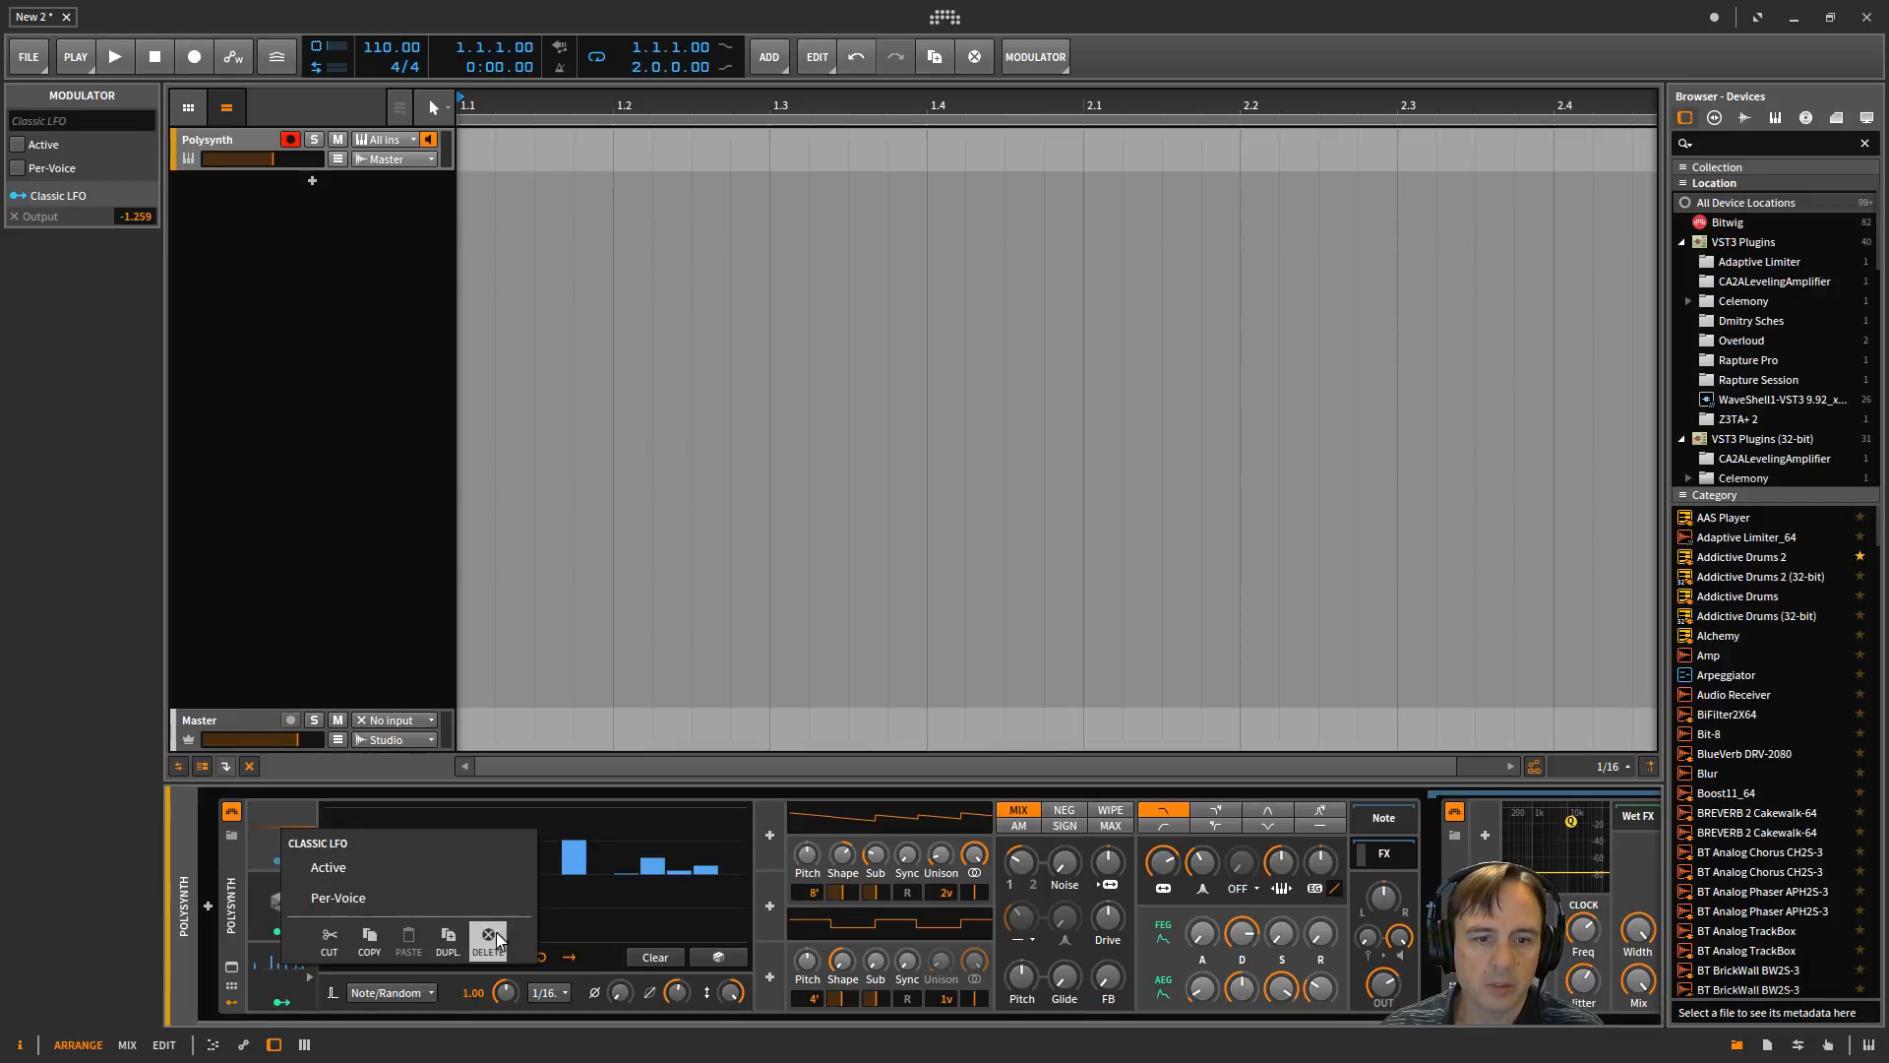
{"action": "left_click", "coordinate": [356, 877]}
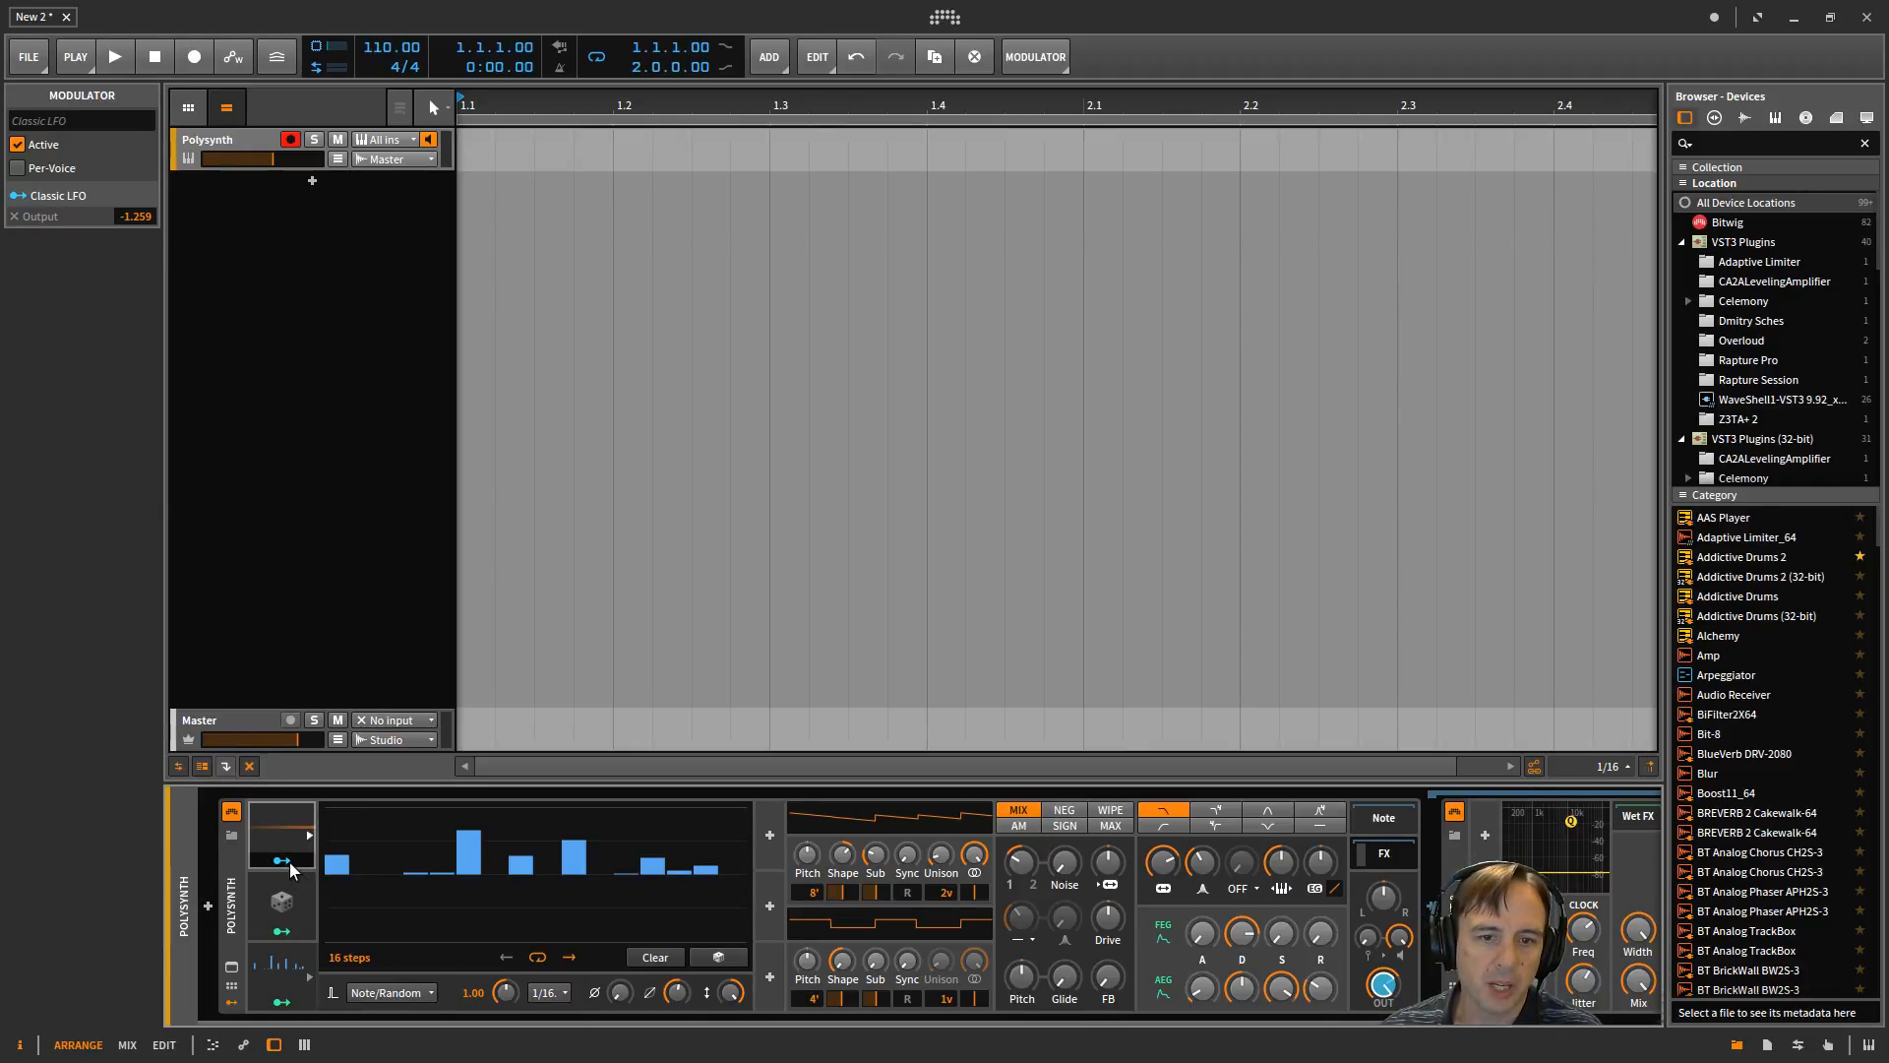
Try mapping the Classic LFO to the Bit-8's mix with an amount of about -0.140 and remove that modulation.
{"action": "left_click", "coordinate": [289, 863]}
{"action": "left_click_drag", "start_coordinate": [583, 1017], "coordinate": [939, 1052]}
{"action": "left_click_drag", "start_coordinate": [1560, 981], "coordinate": [1560, 1005]}
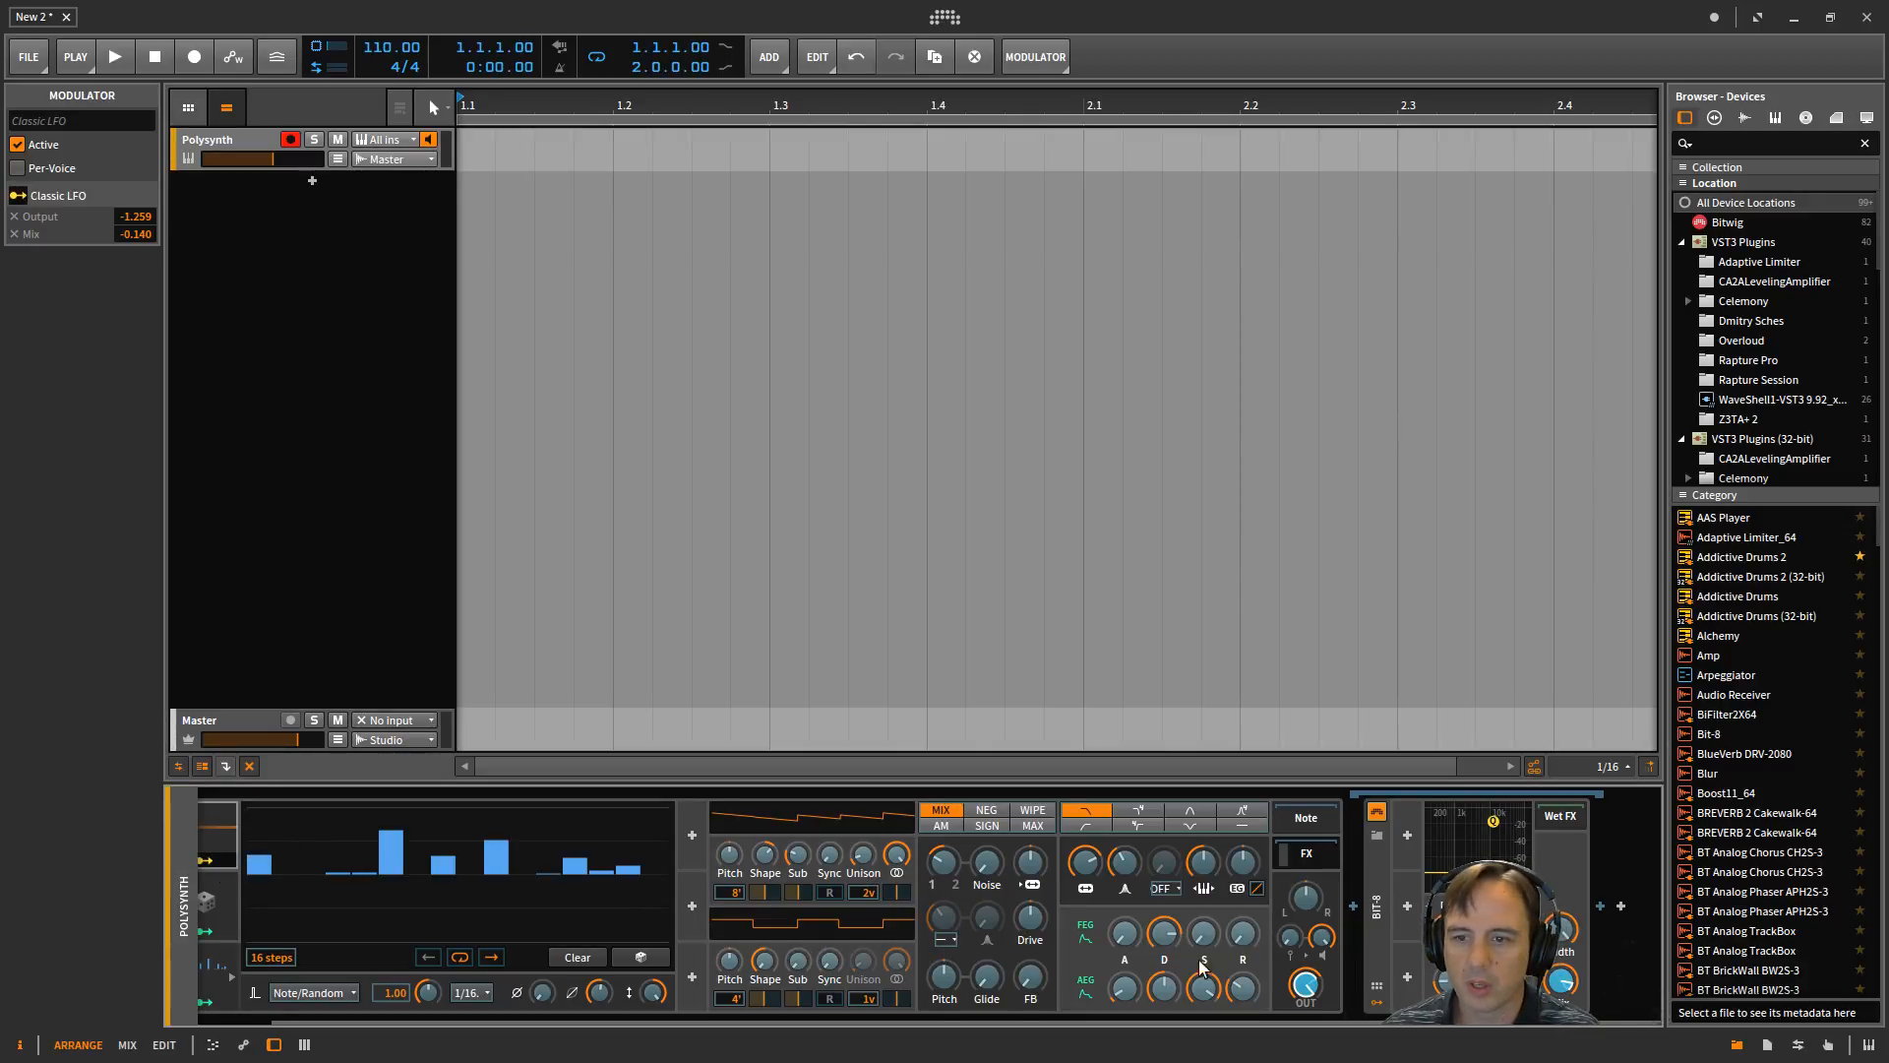
{"action": "double_click", "coordinate": [1561, 982]}
{"action": "left_click", "coordinate": [206, 866]}
Set the Bit-8's mix to 0 % and map the Classic LFO to it with a modulation amount of about 0.930.
{"action": "left_click_drag", "start_coordinate": [1560, 982], "coordinate": [1560, 1055]}
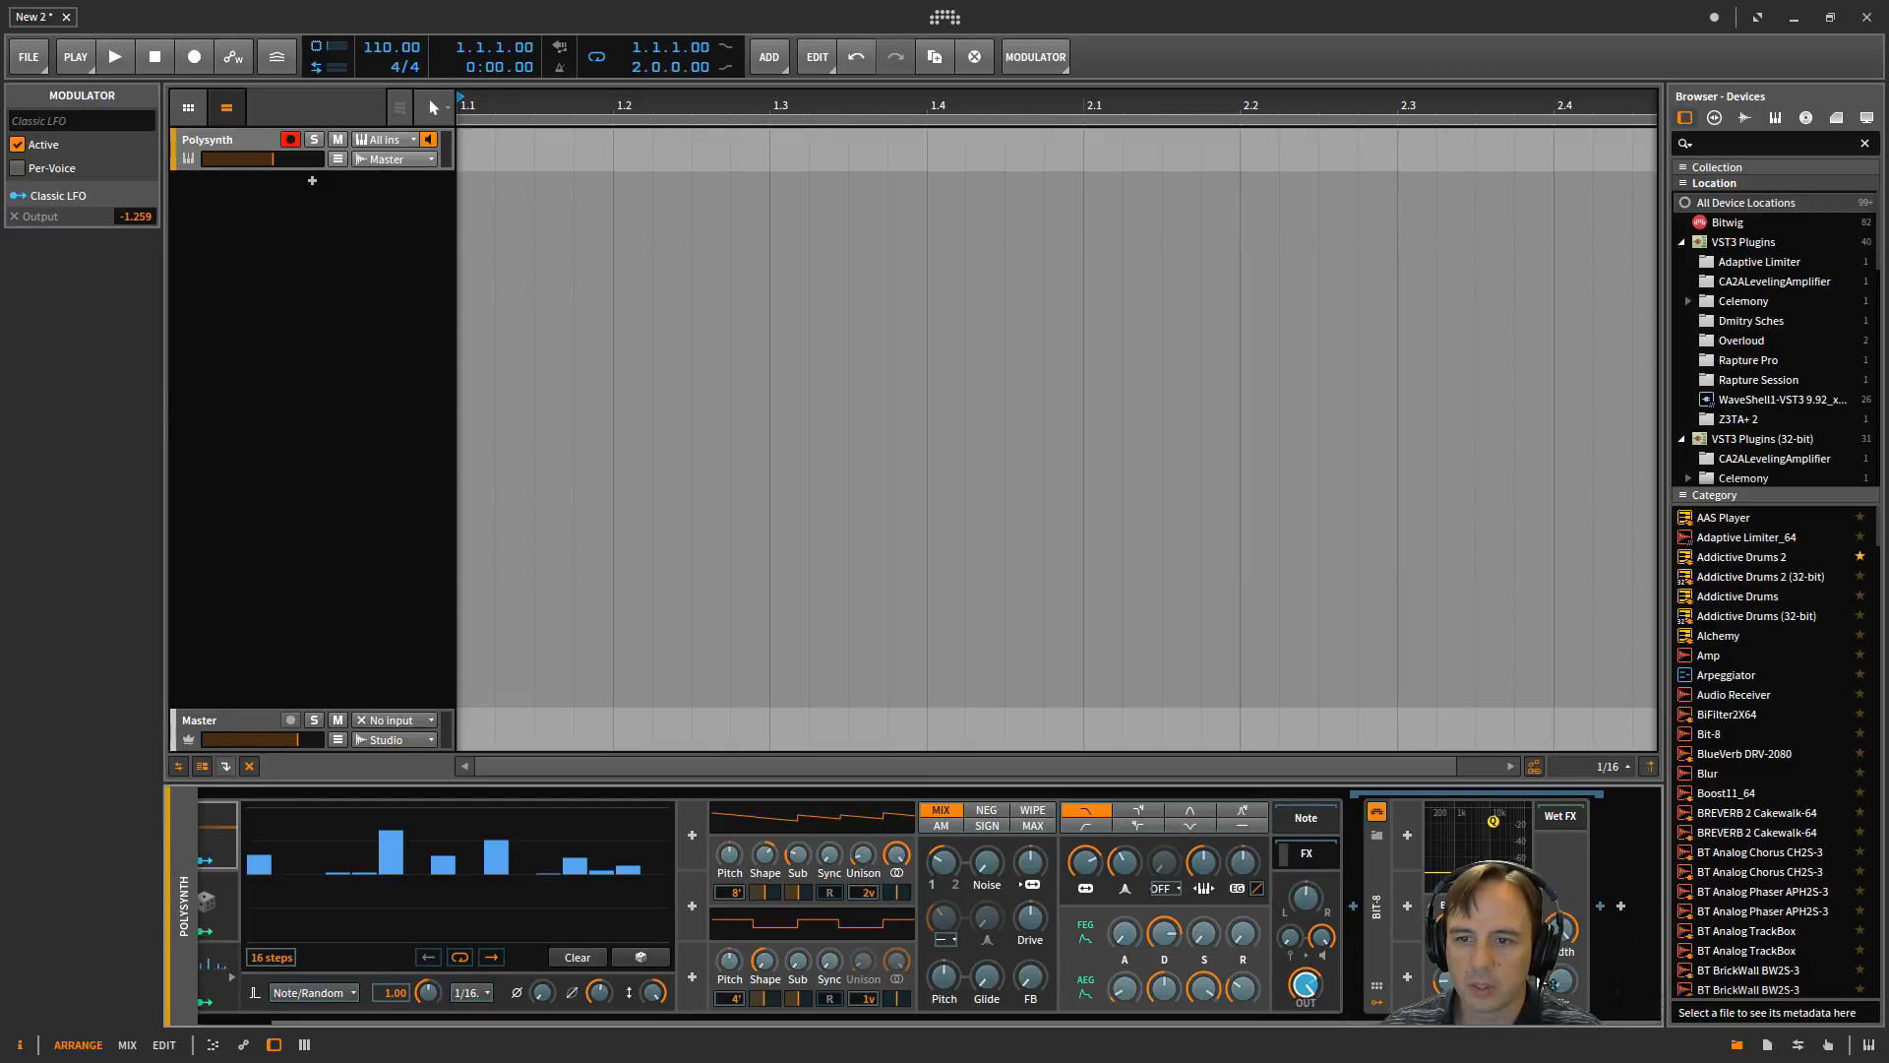
{"action": "left_click_drag", "start_coordinate": [1558, 989], "coordinate": [1557, 969]}
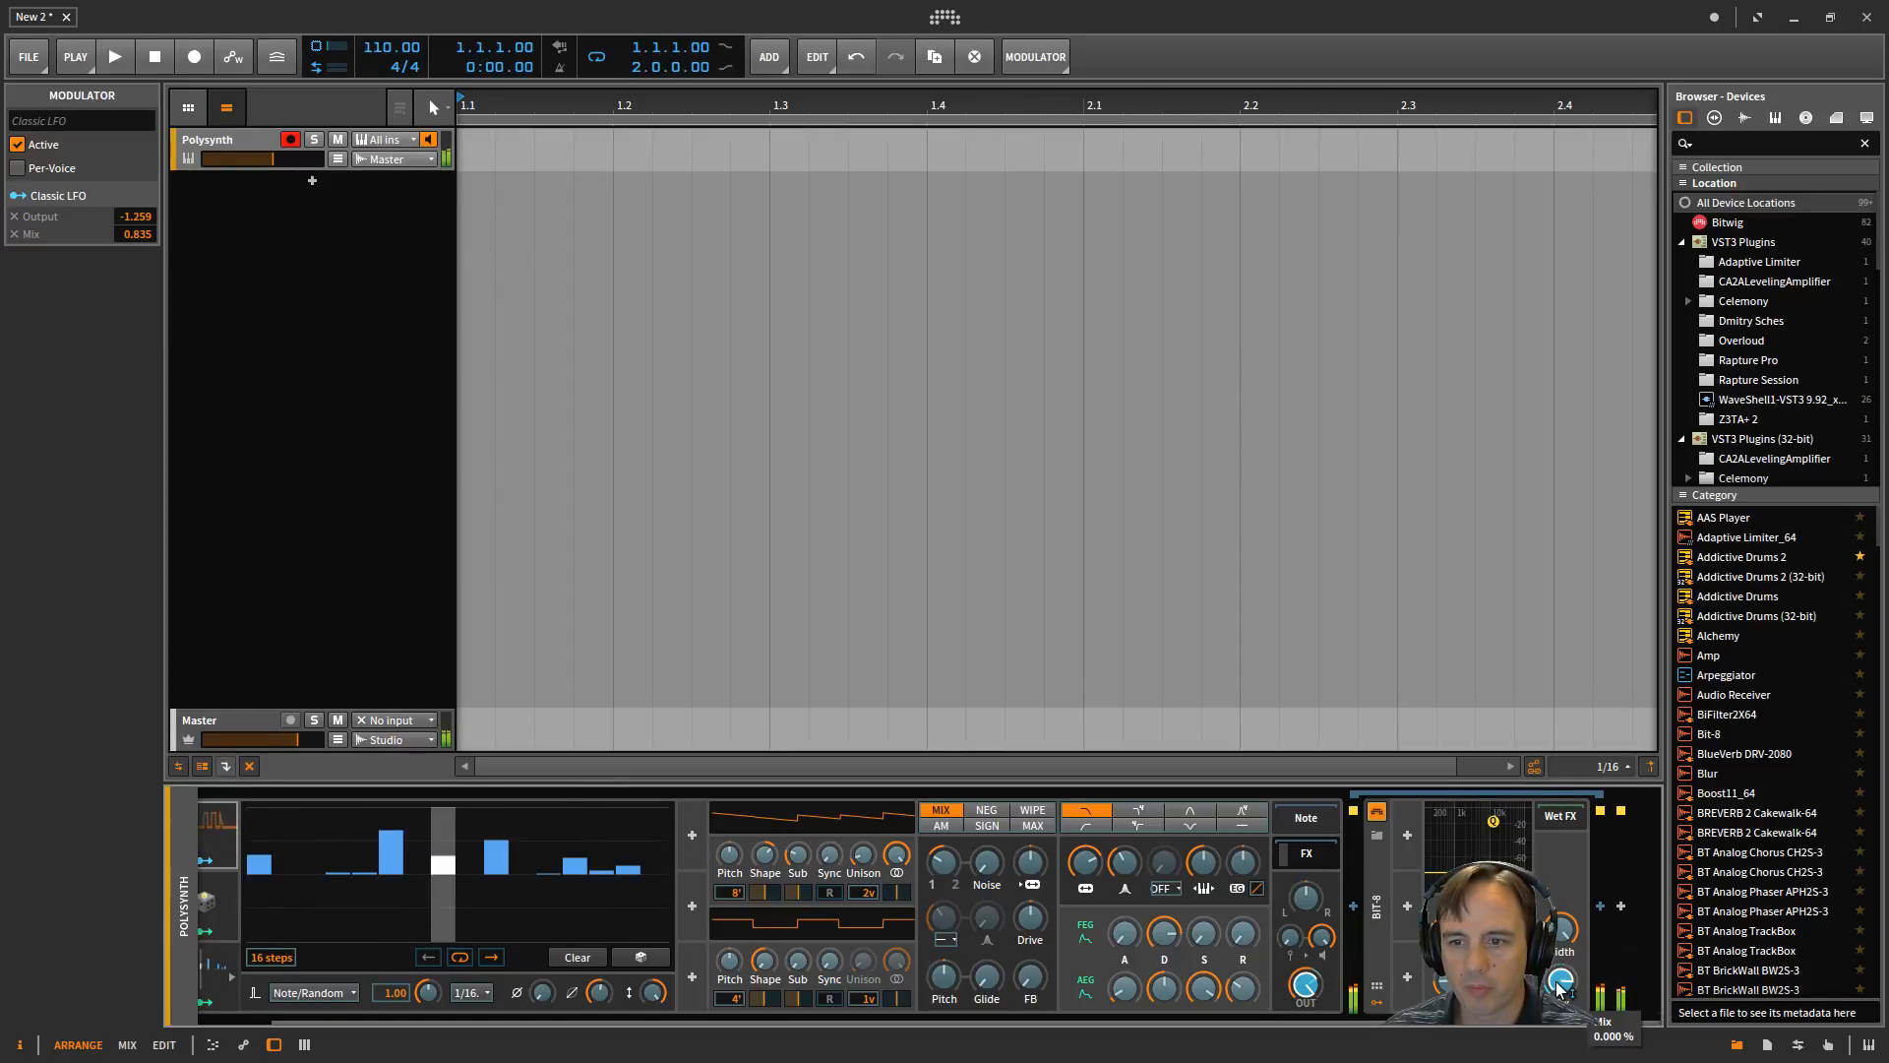
{"action": "left_click_drag", "start_coordinate": [1555, 991], "coordinate": [1555, 982]}
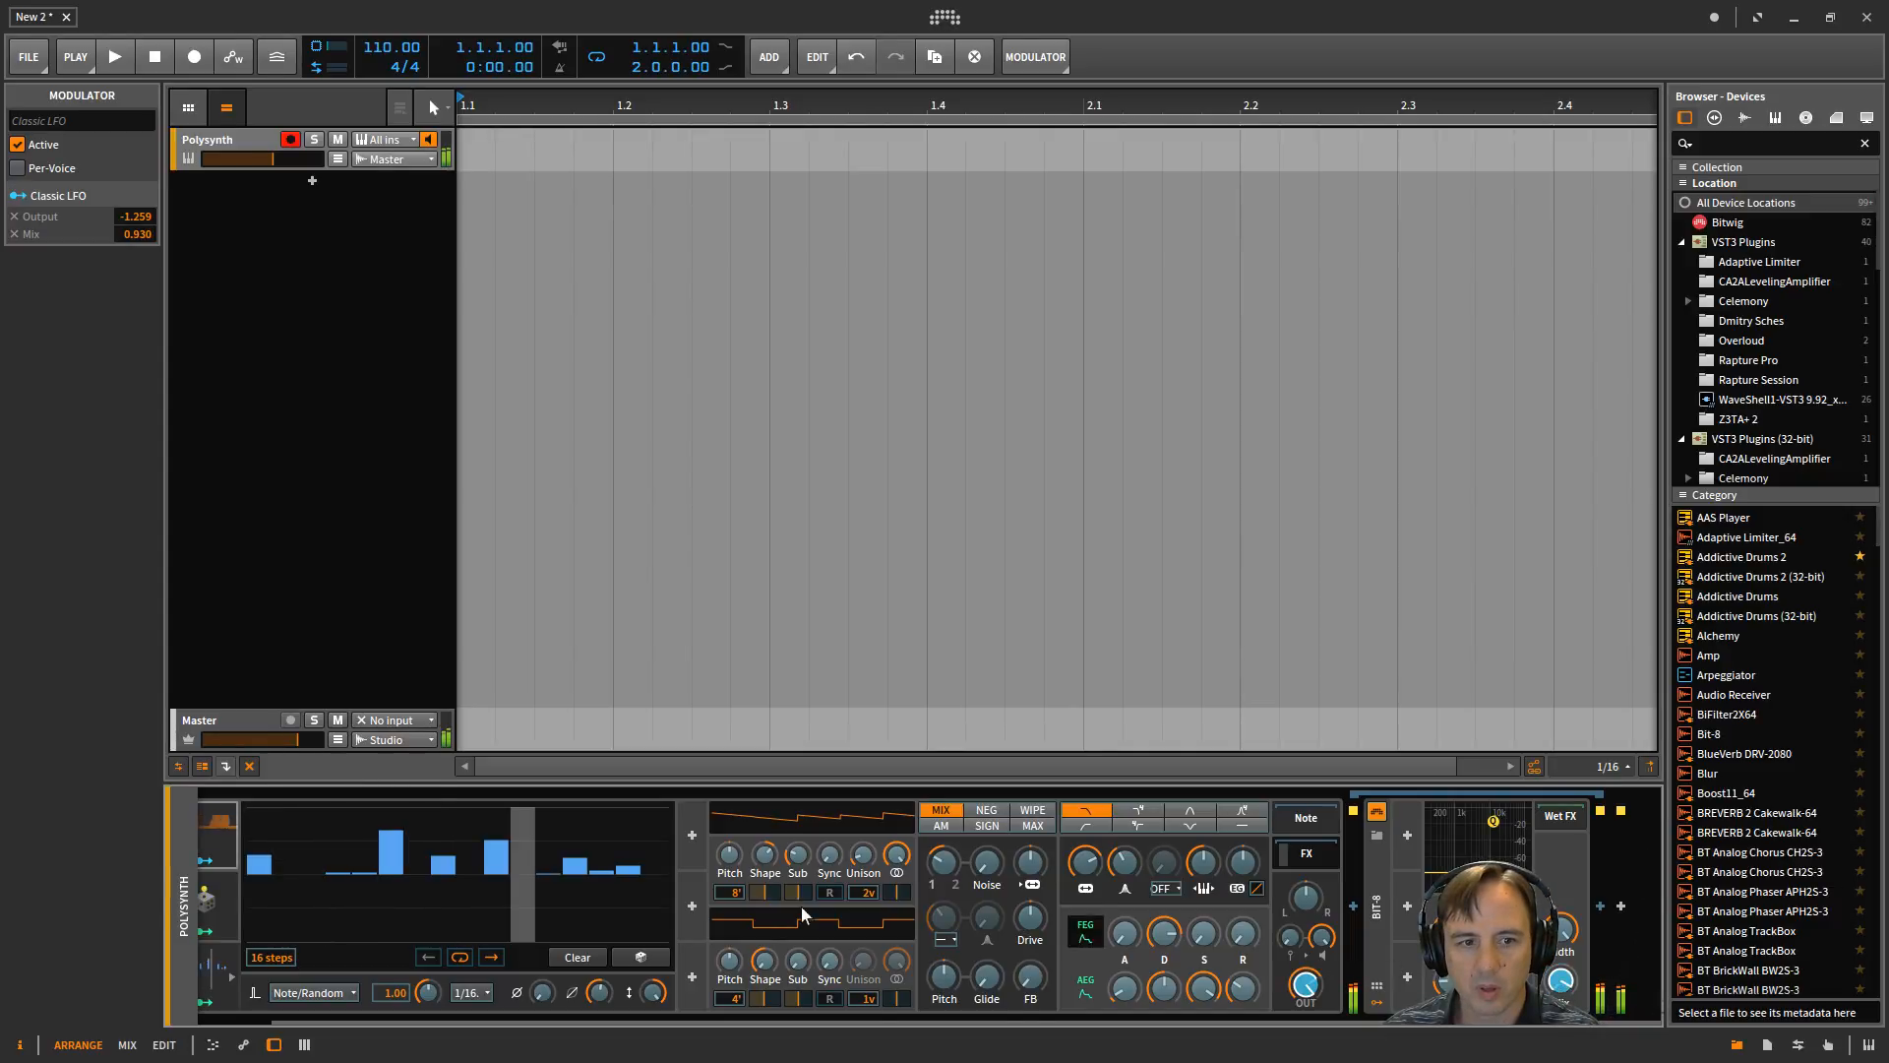
{"action": "left_click", "coordinate": [207, 861]}
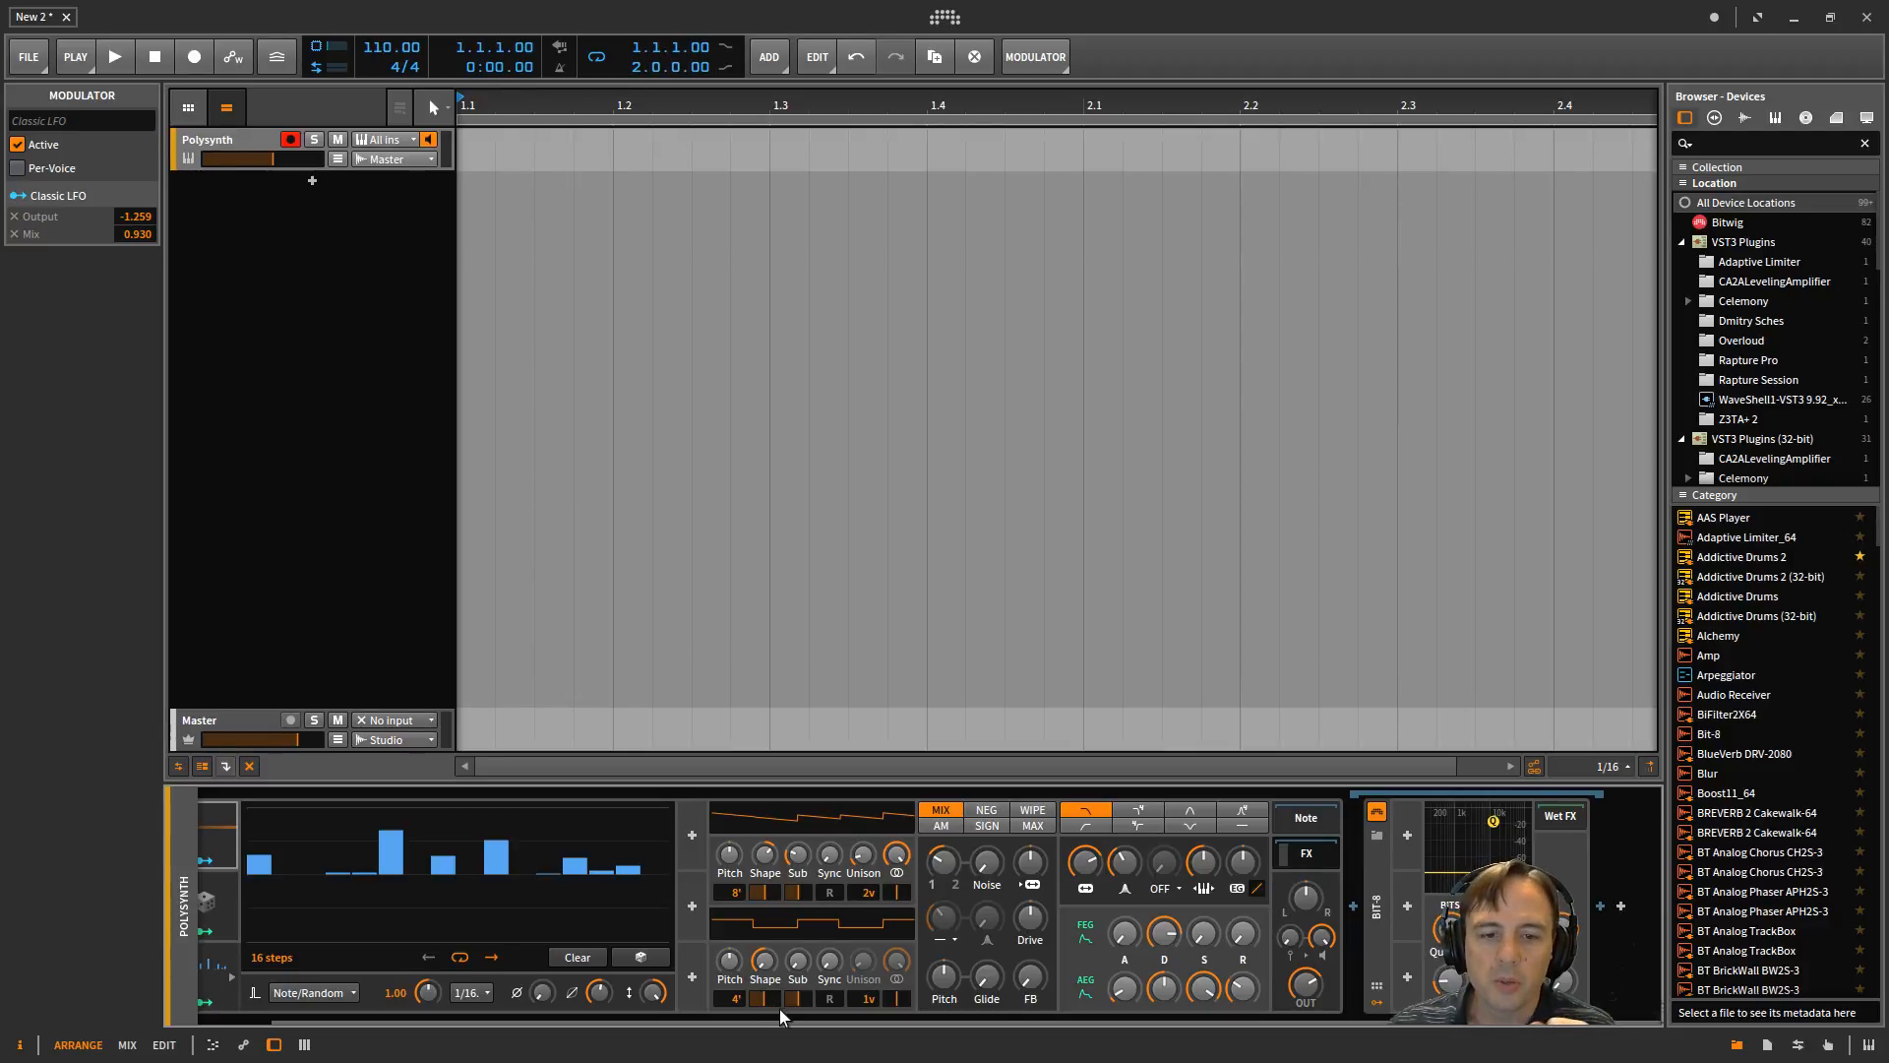
{"action": "left_click_drag", "start_coordinate": [781, 1022], "coordinate": [641, 1014]}
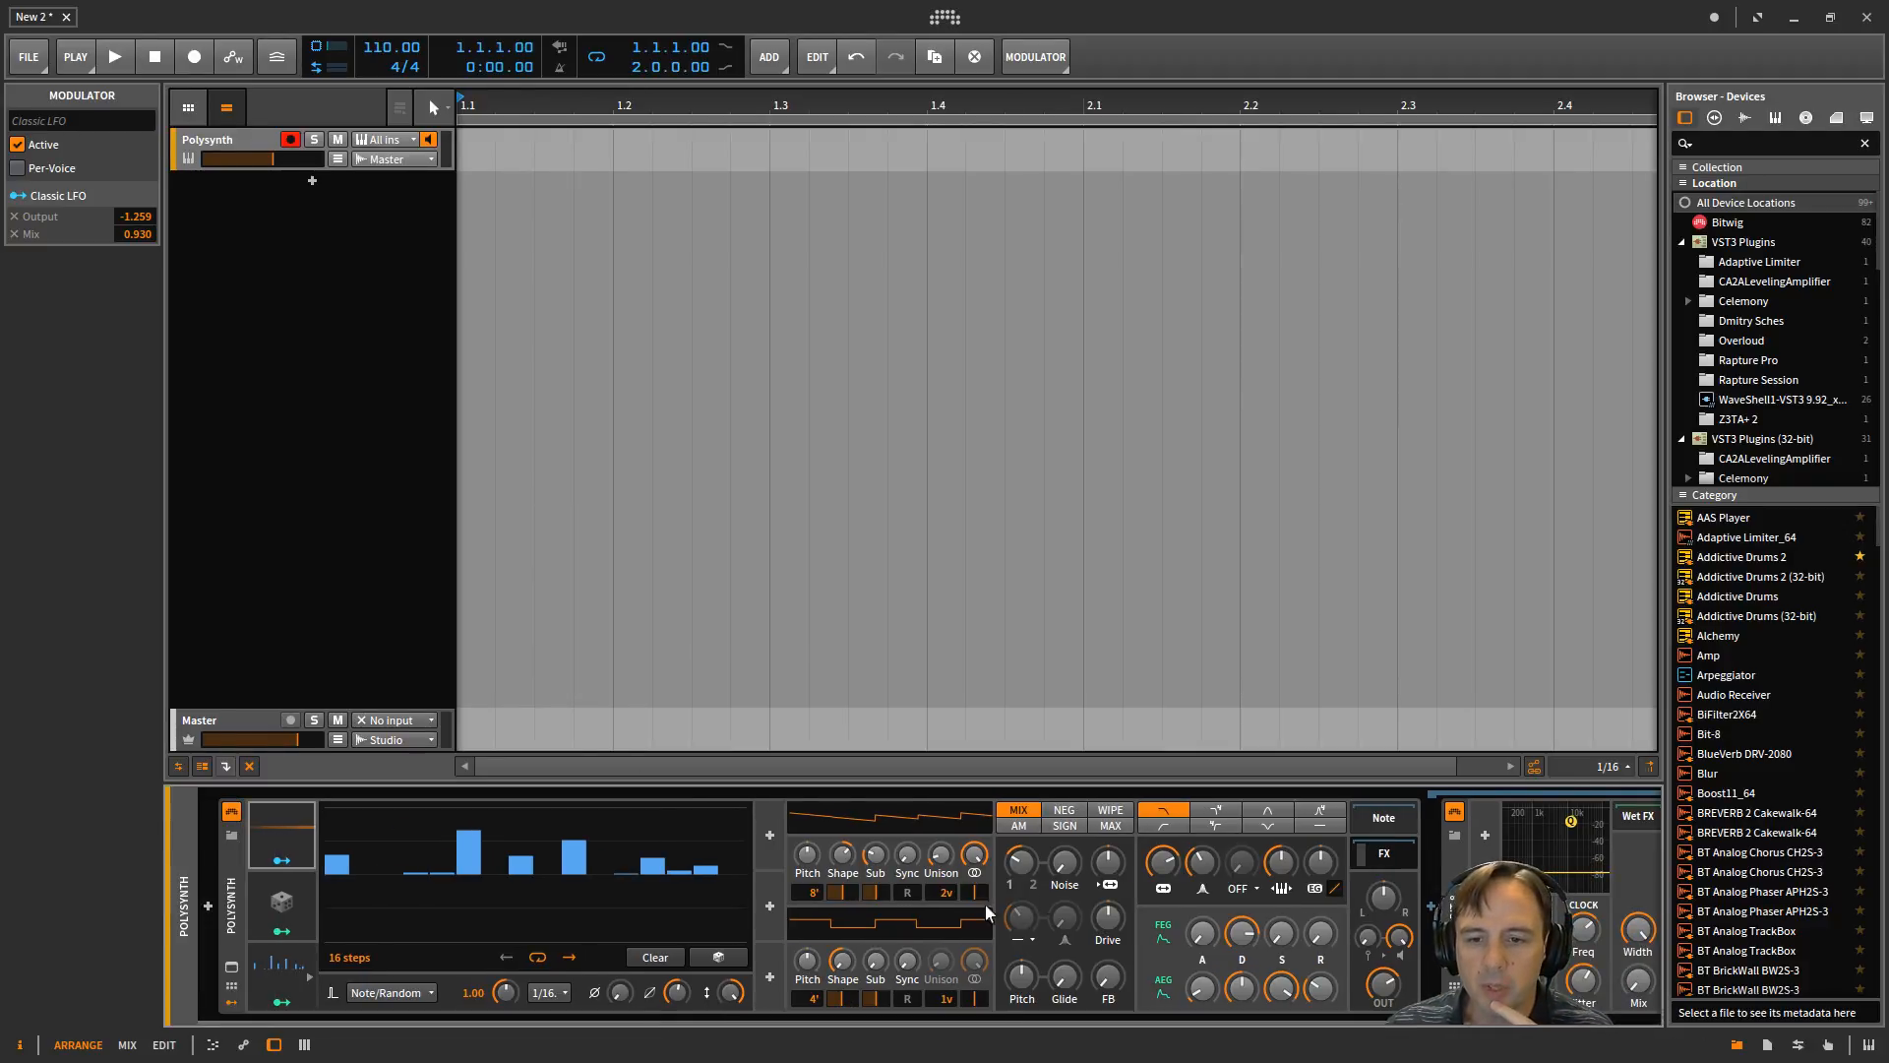